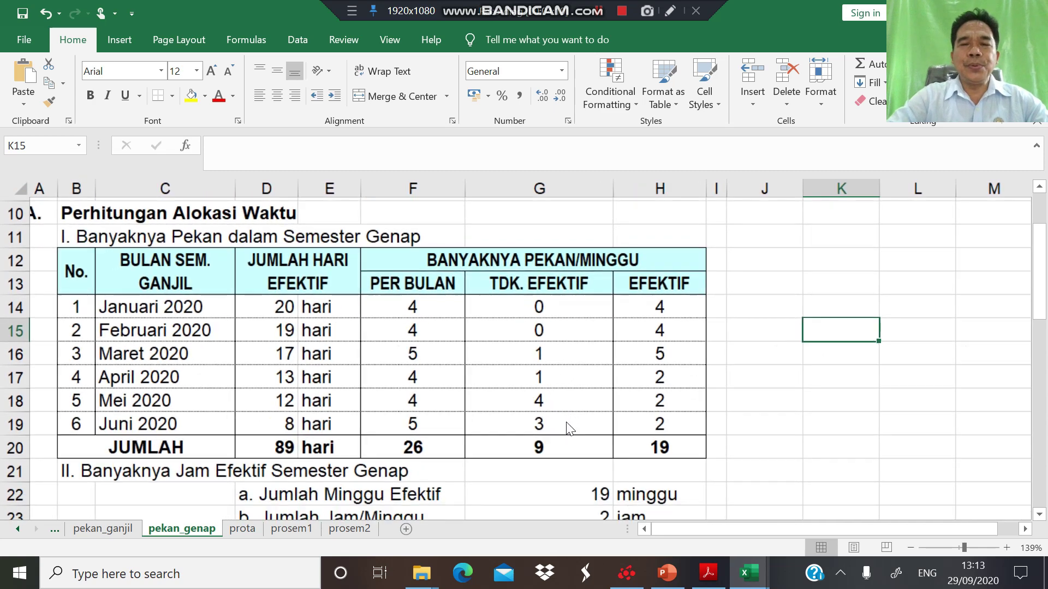
Switch to Adobe Acrobat and view the opening page of the Lampiran Kabalitbang PDF on core and basic competencies
click(708, 573)
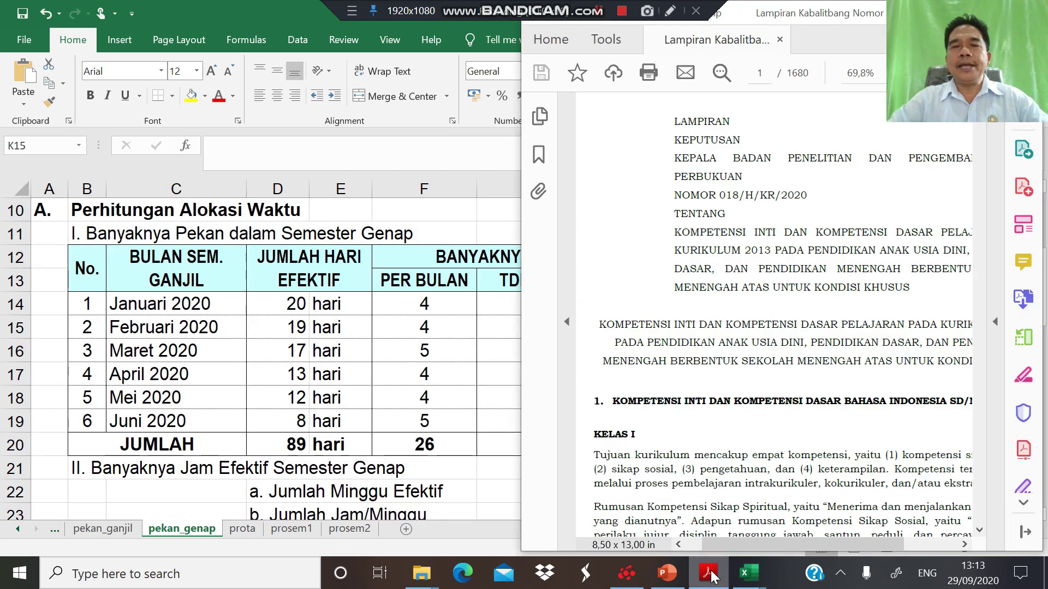
click(709, 573)
scroll(708, 574, down, 2)
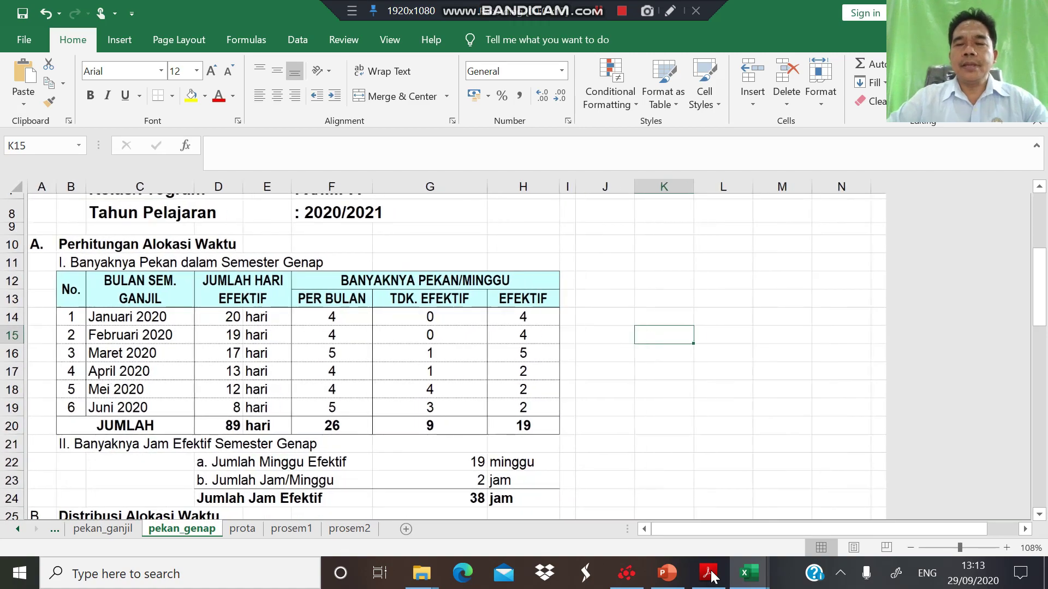
click(709, 579)
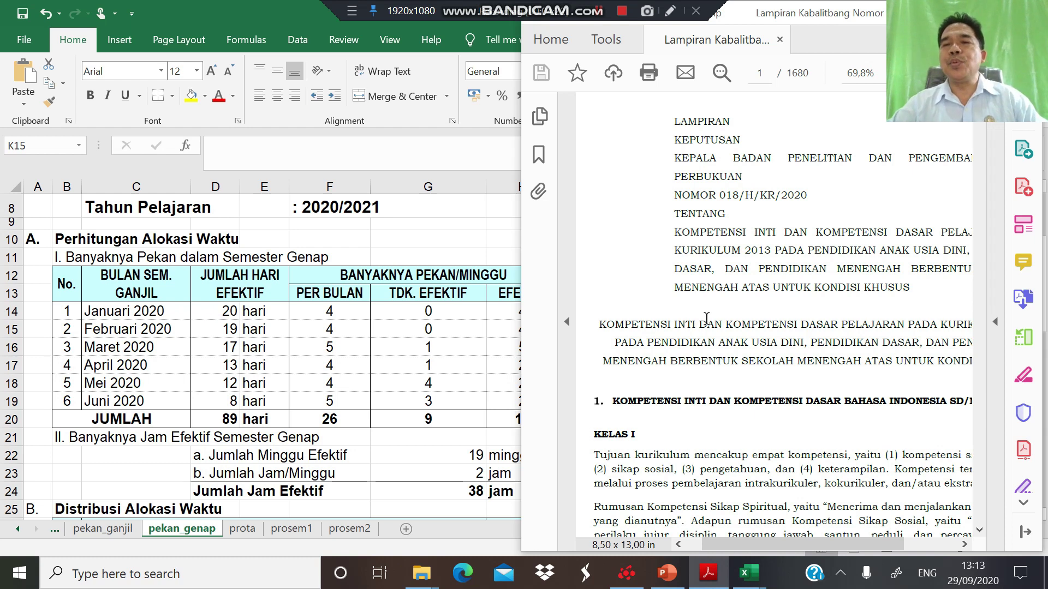
double_click(687, 364)
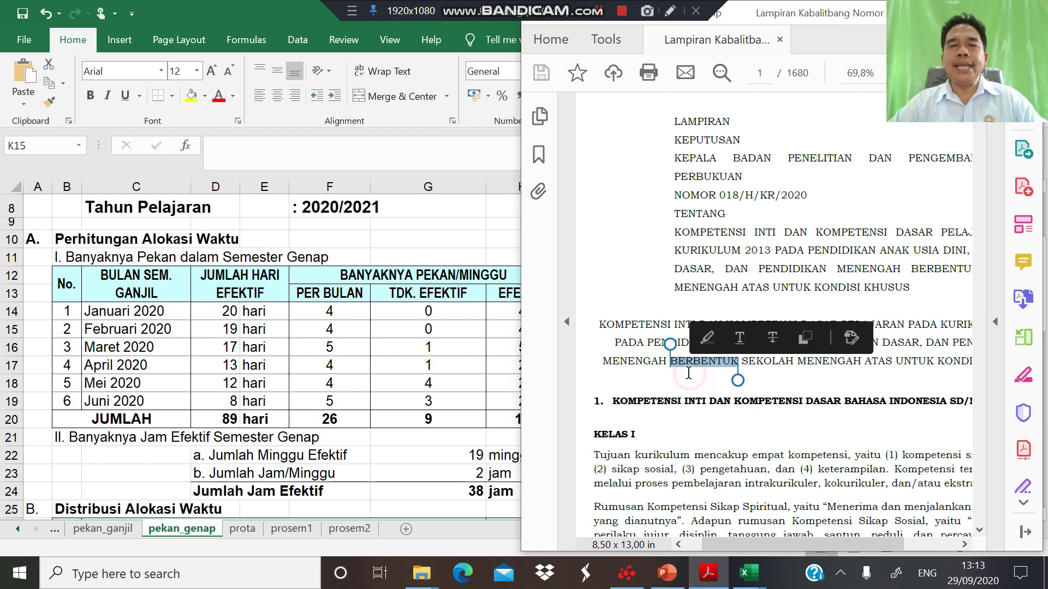
click(677, 423)
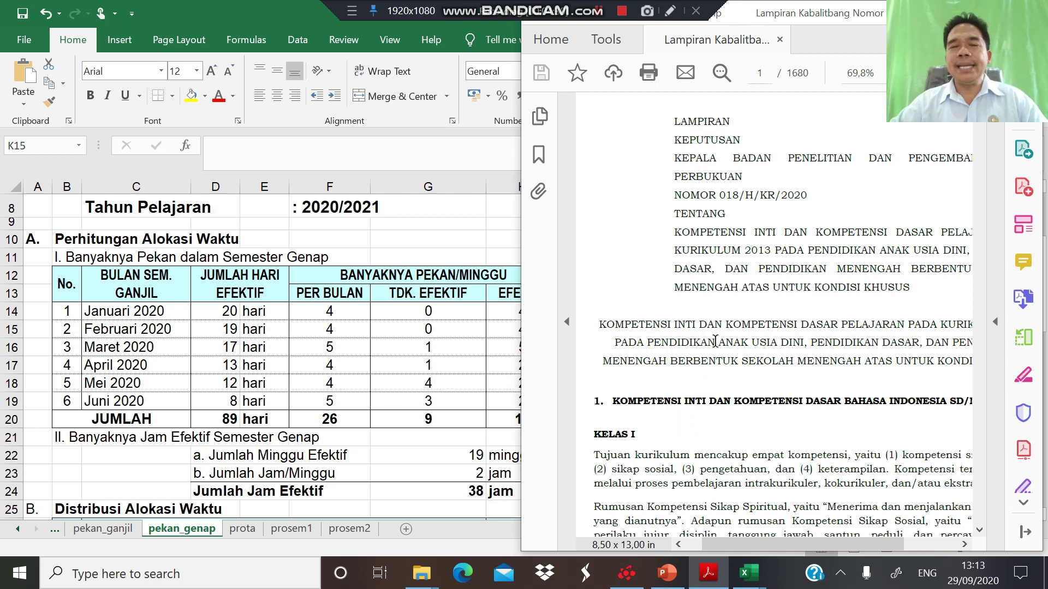
Return to the Excel workbook and examine the yearly school calendar on the Kalender1 sheet
key(alt+Tab)
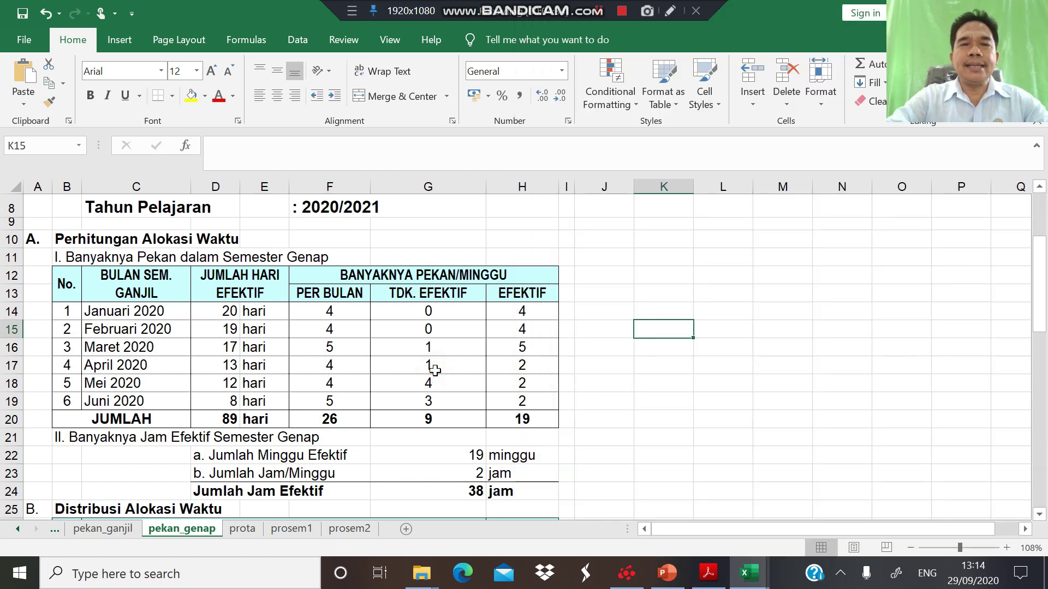
scroll(435, 371, up, 2)
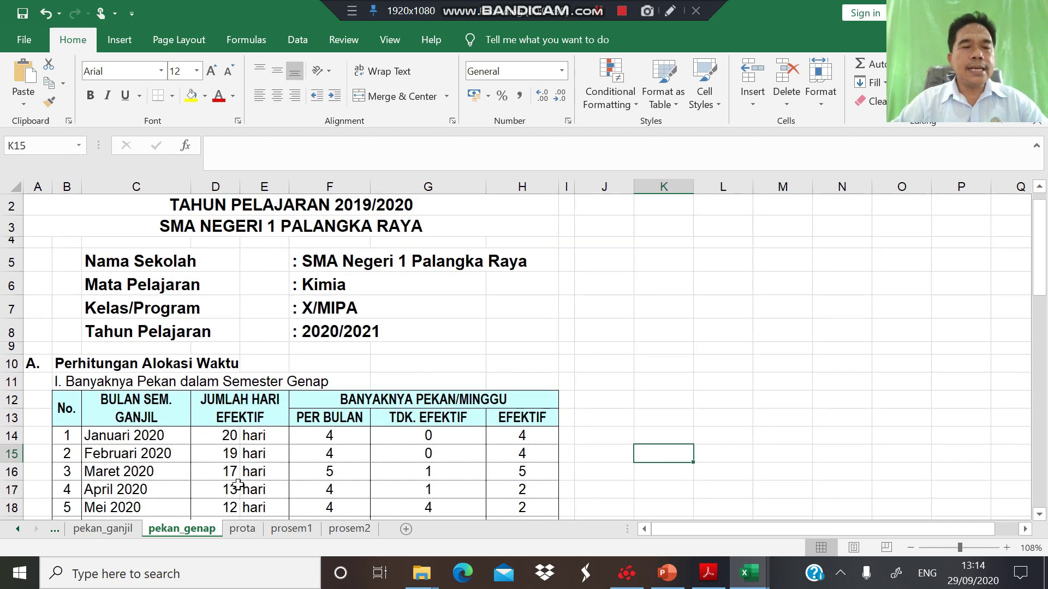
click(53, 530)
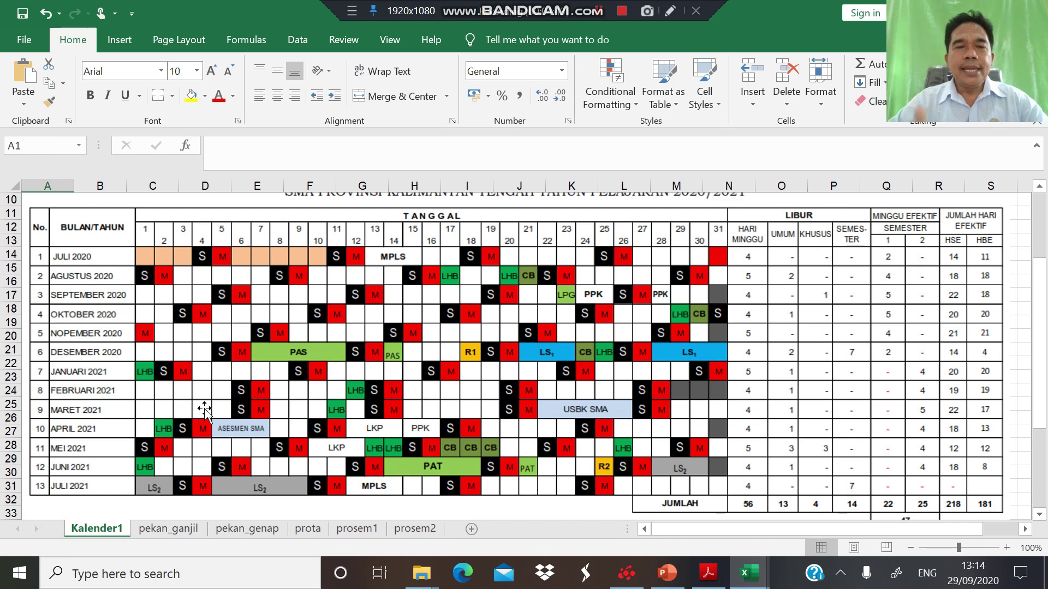
scroll(205, 412, up, 3)
scroll(205, 412, down, 5)
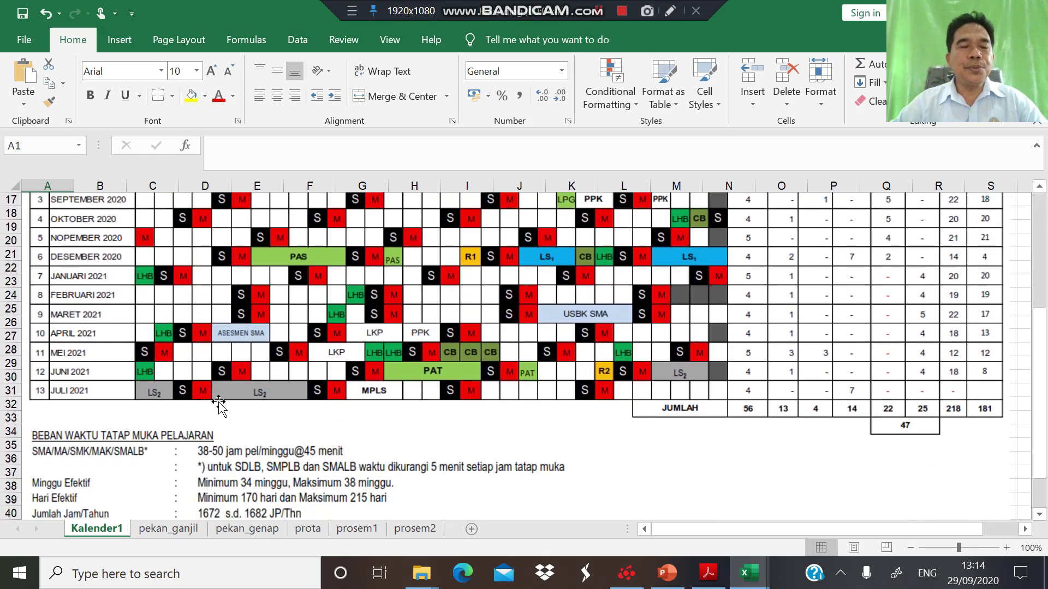
Open the pekan_ganjil sheet and review the school name, subject, class/program and school year entries in its heading
click(168, 529)
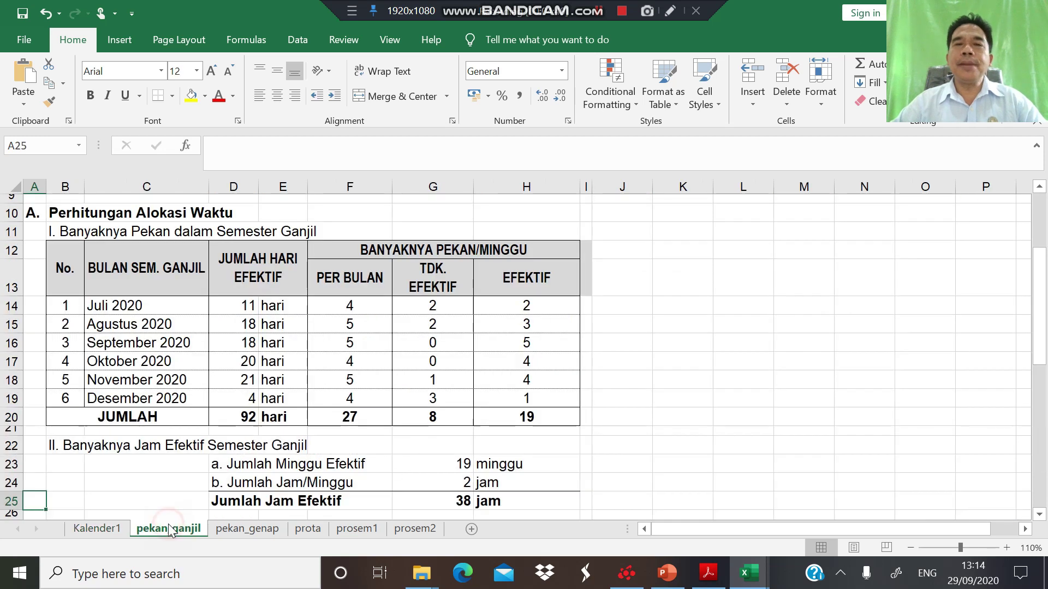
scroll(297, 340, up, 3)
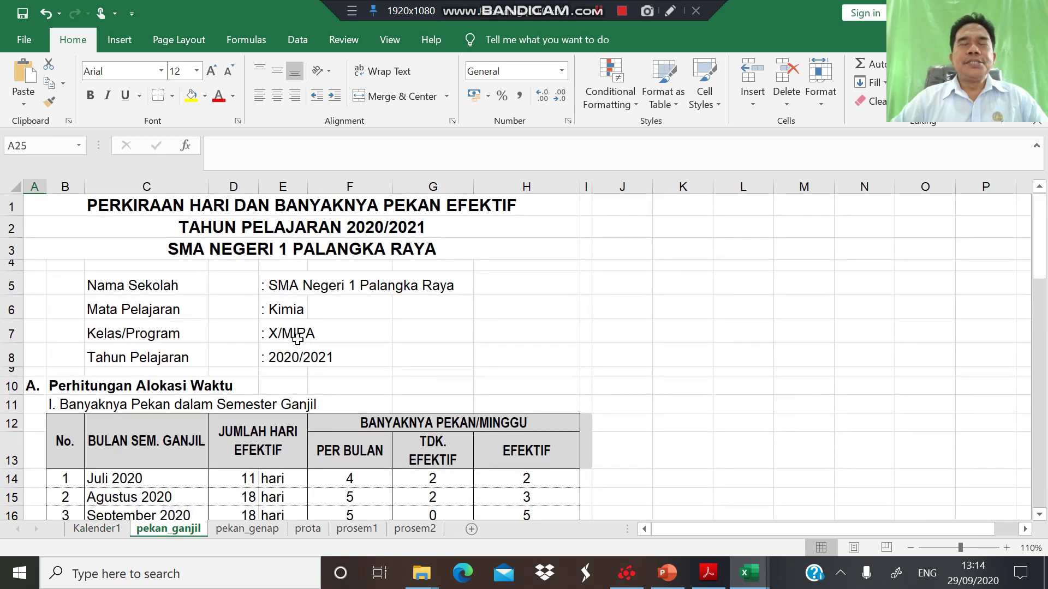
click(206, 304)
key(Up)
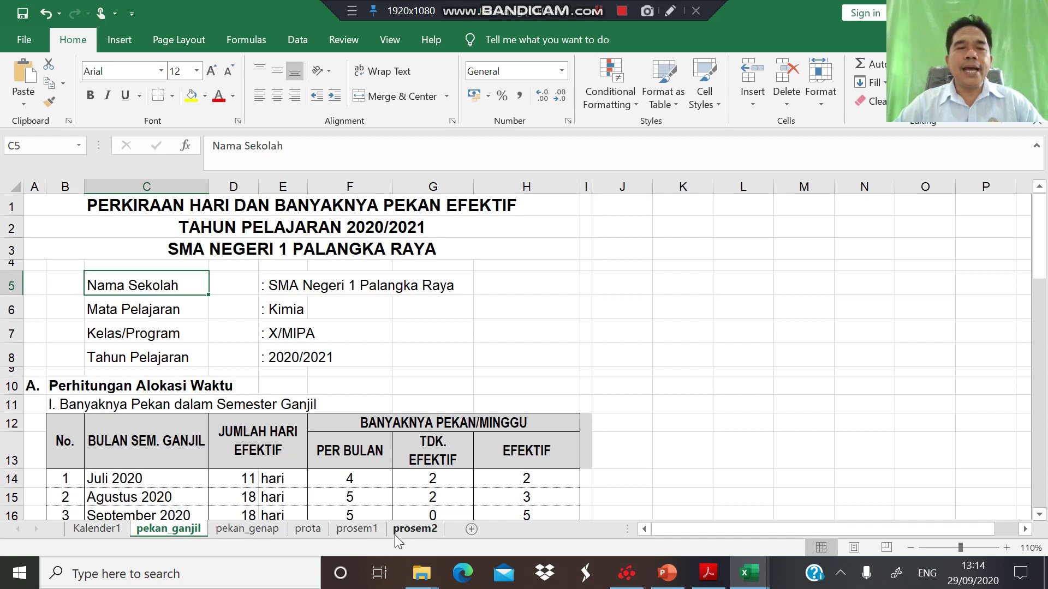
click(218, 334)
key(Up)
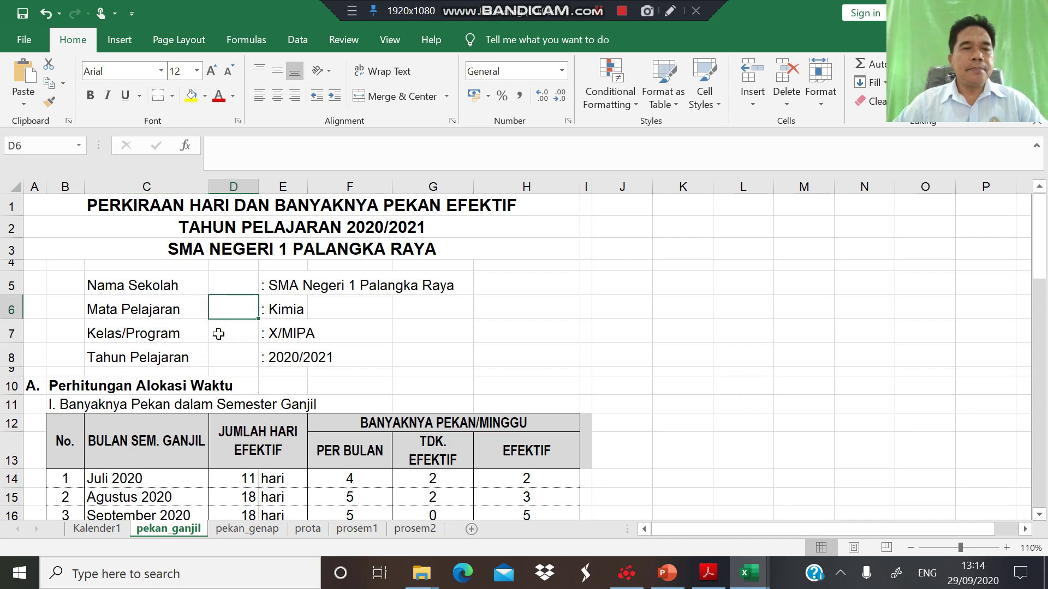
key(Up)
key(Right)
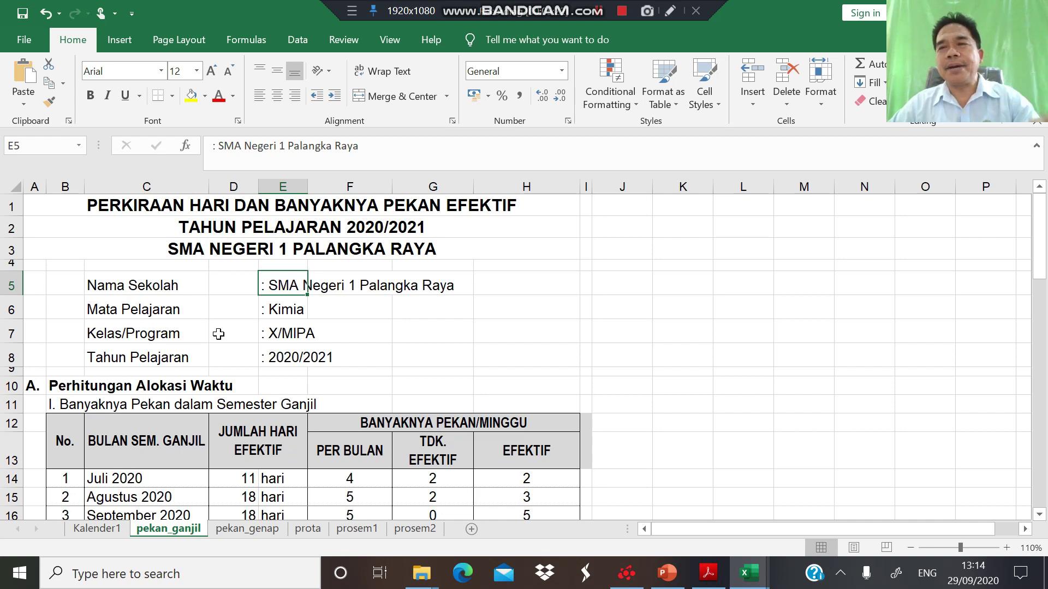
key(Down)
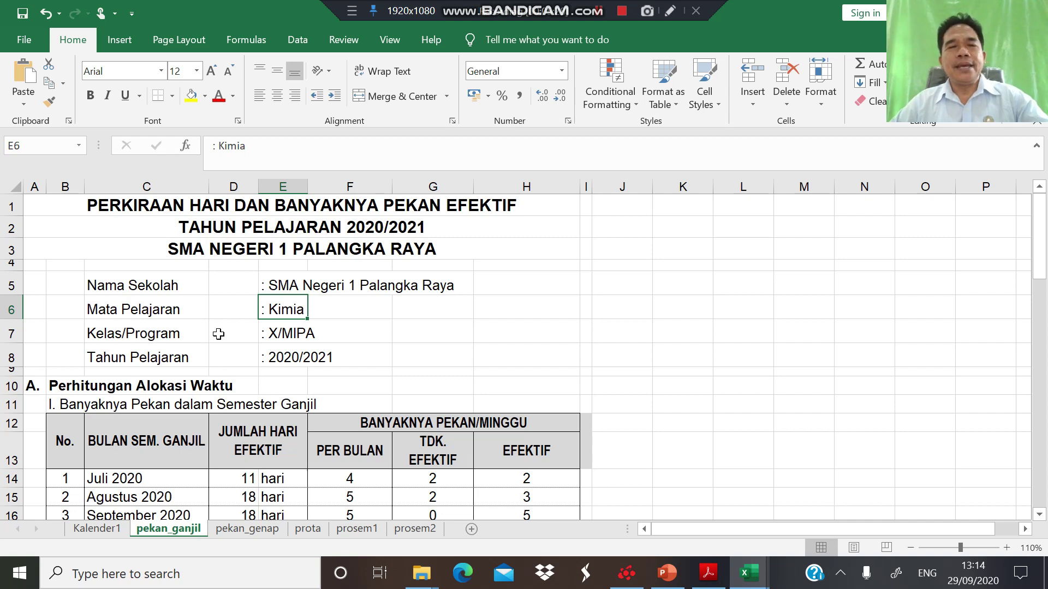
key(Down)
key(Left)
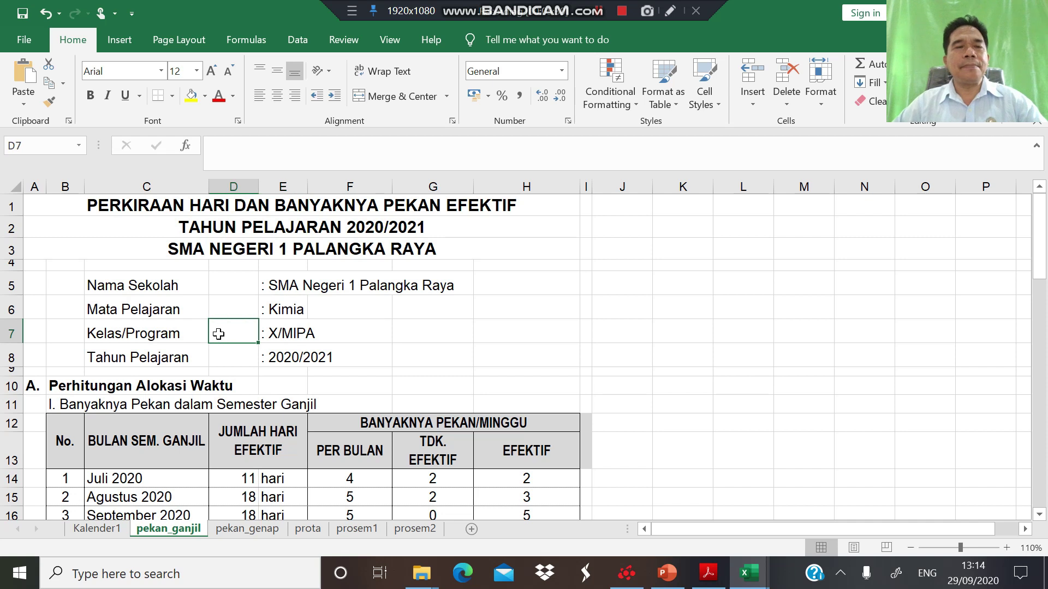
key(Left)
key(Right)
key(Left)
key(Right)
key(Right)
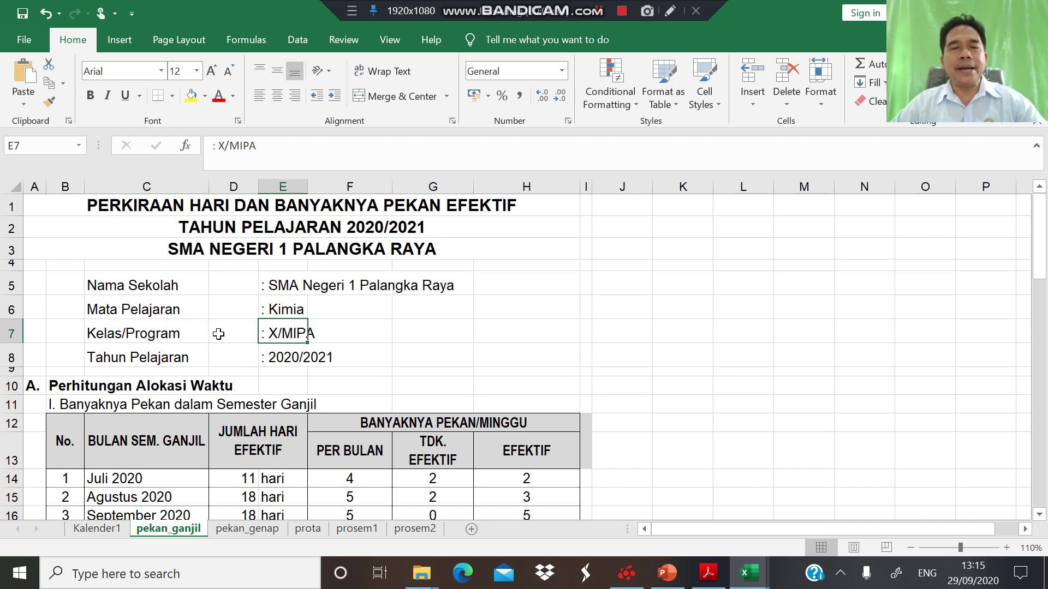
key(Down)
key(Left)
key(Left)
key(Right)
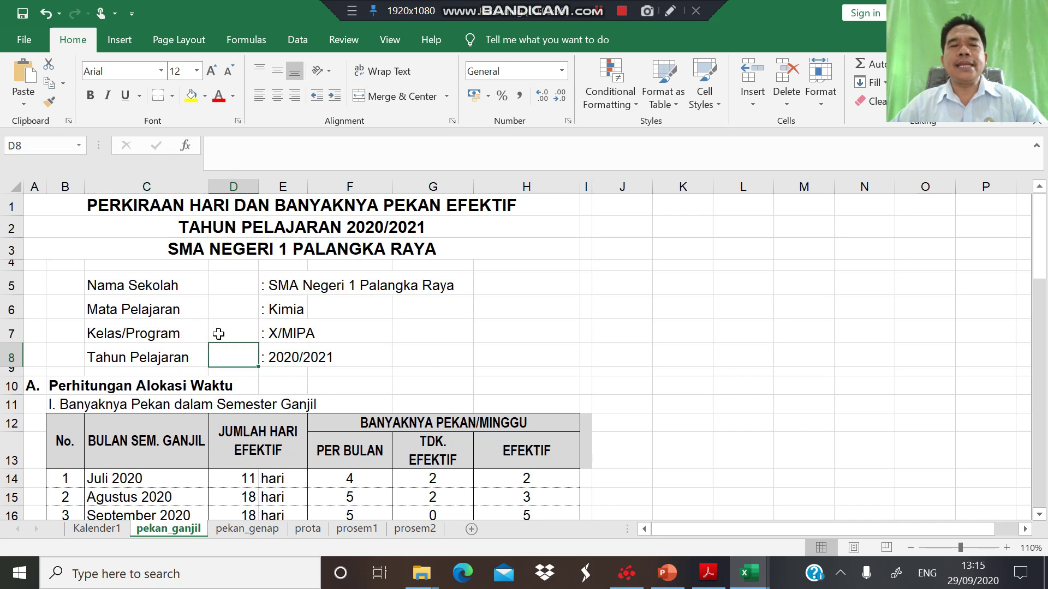
Examine the monthly effective days in the odd-semester table under Perhitungan Alokasi Waktu
key(Down)
key(Down)
key(Down)
key(Down)
key(Down)
key(Down)
key(Down)
key(Down)
key(Down)
key(Down)
key(Down)
key(Down)
key(Down)
key(Down)
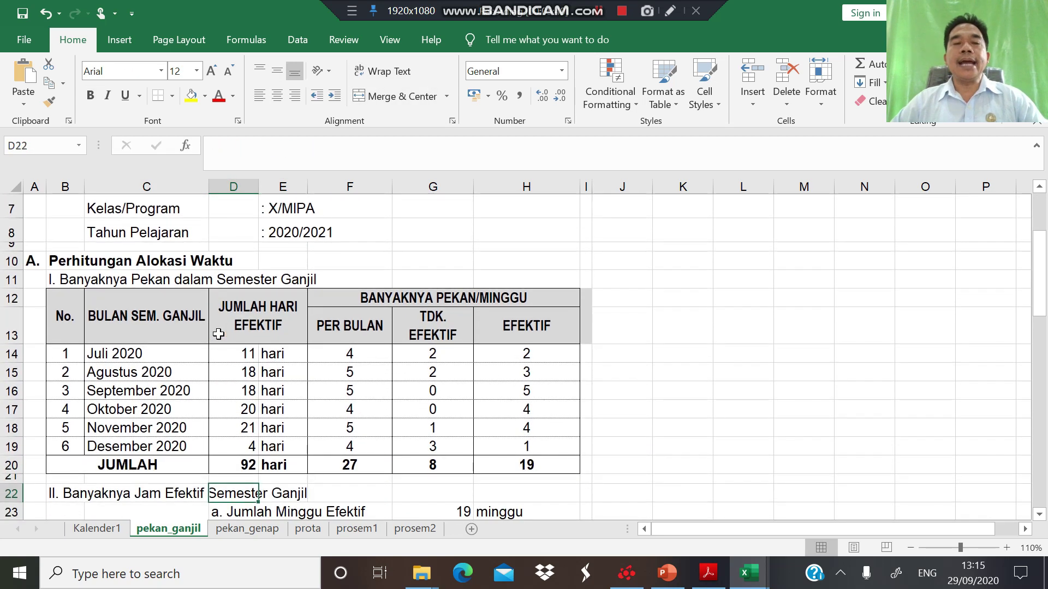
key(Down)
key(Up)
key(Up)
key(Up)
key(Up)
key(Up)
key(Up)
key(Up)
key(Up)
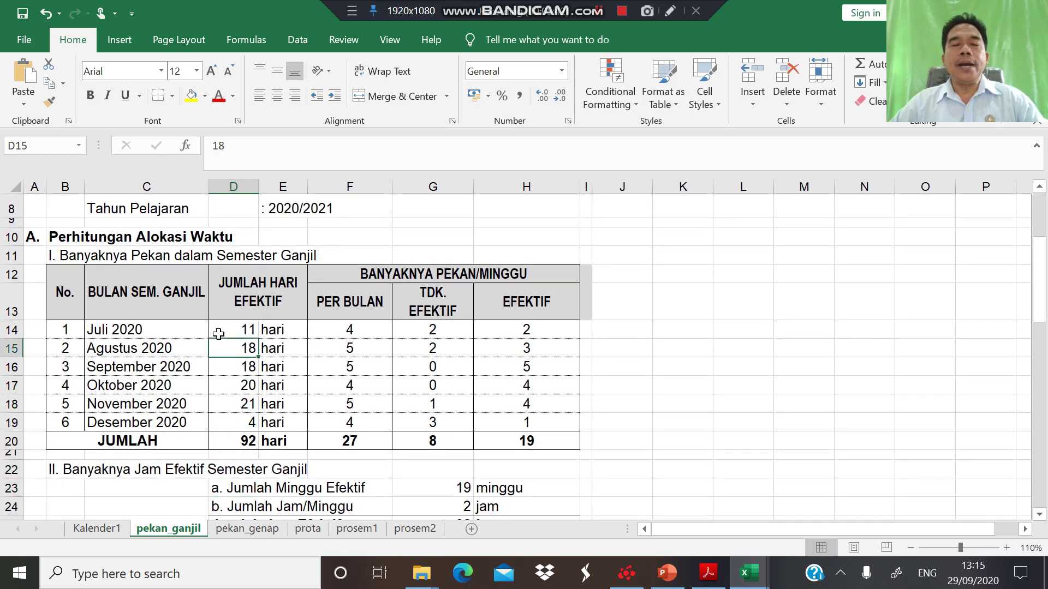
Inspect the effective-week formulas for July to December in the EFEKTIF column, H14 to H19
key(Right)
key(Right)
key(Right)
key(Right)
key(Up)
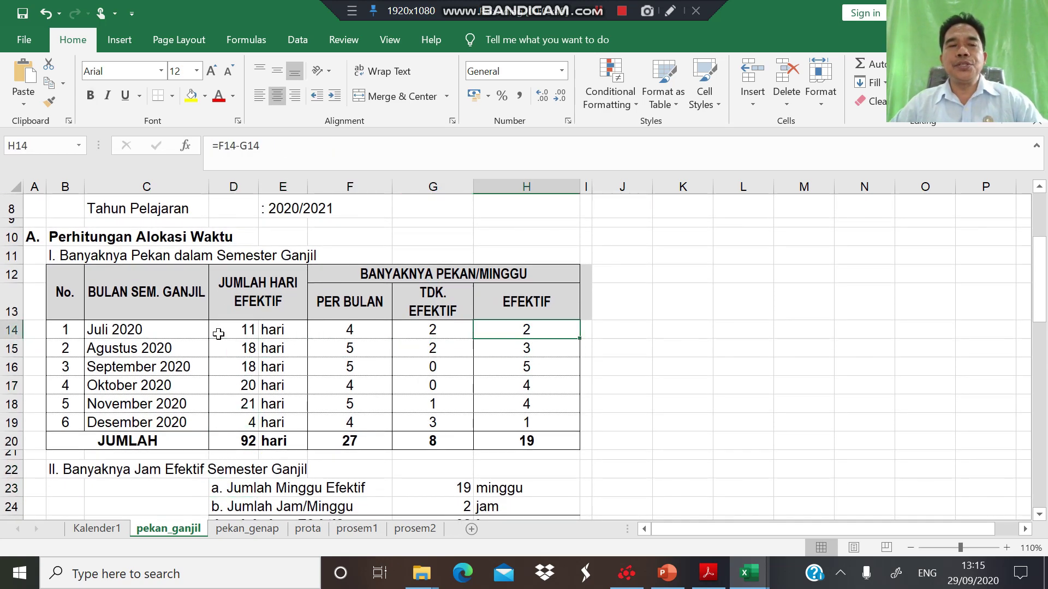
key(Down)
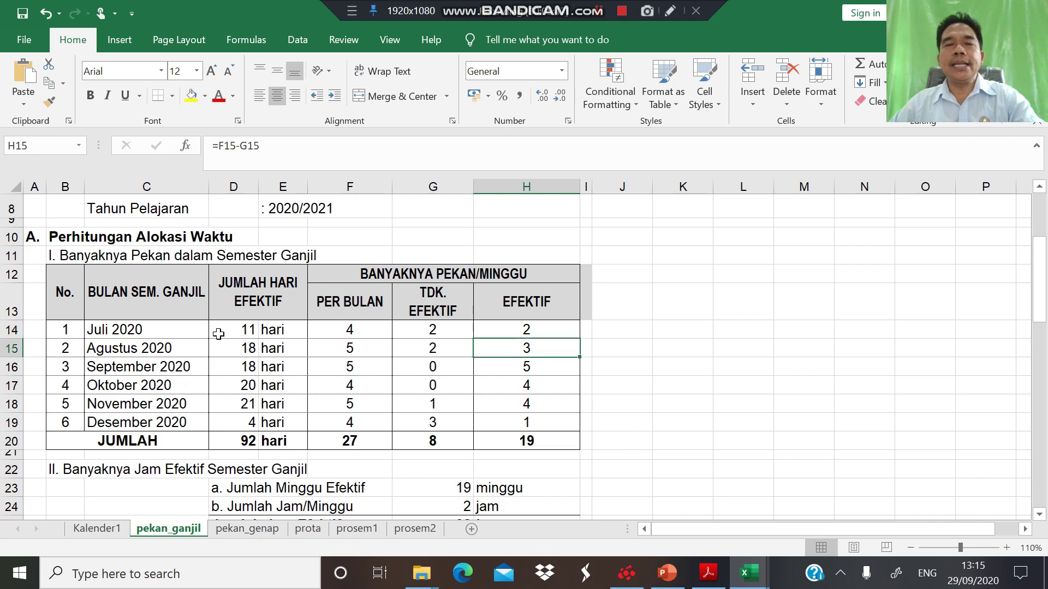
key(Down)
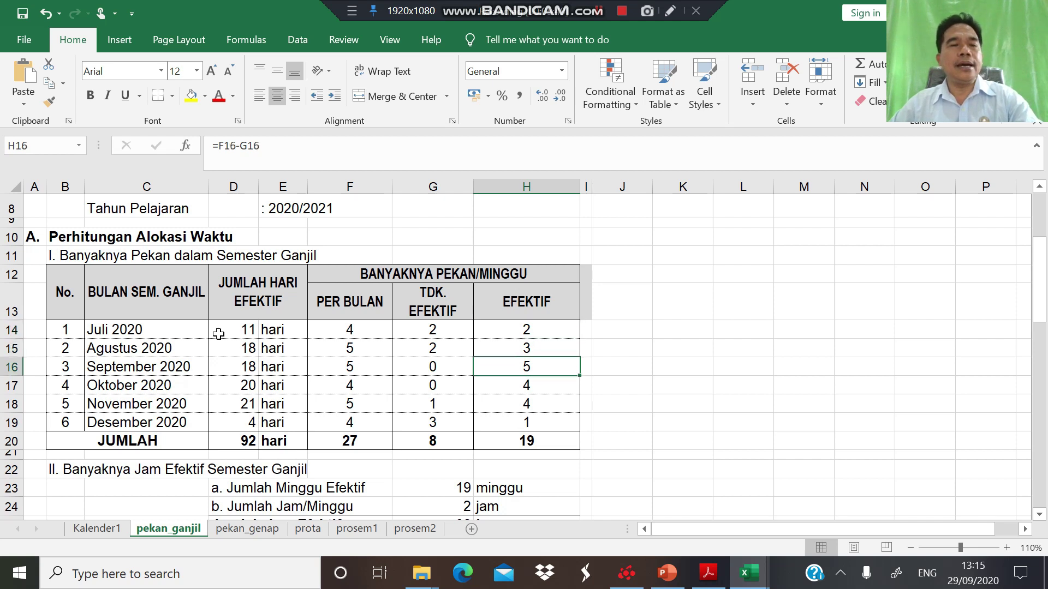
key(Down)
key(Down)
key(Down)
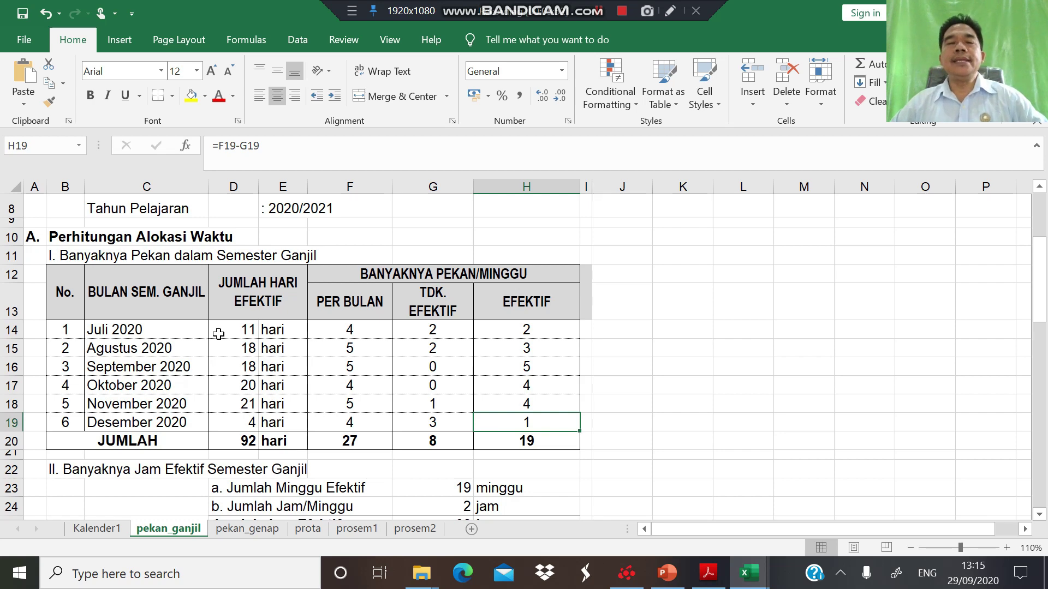
key(Up)
key(Up)
key(Up)
key(Up)
key(Down)
key(Down)
key(Down)
key(Down)
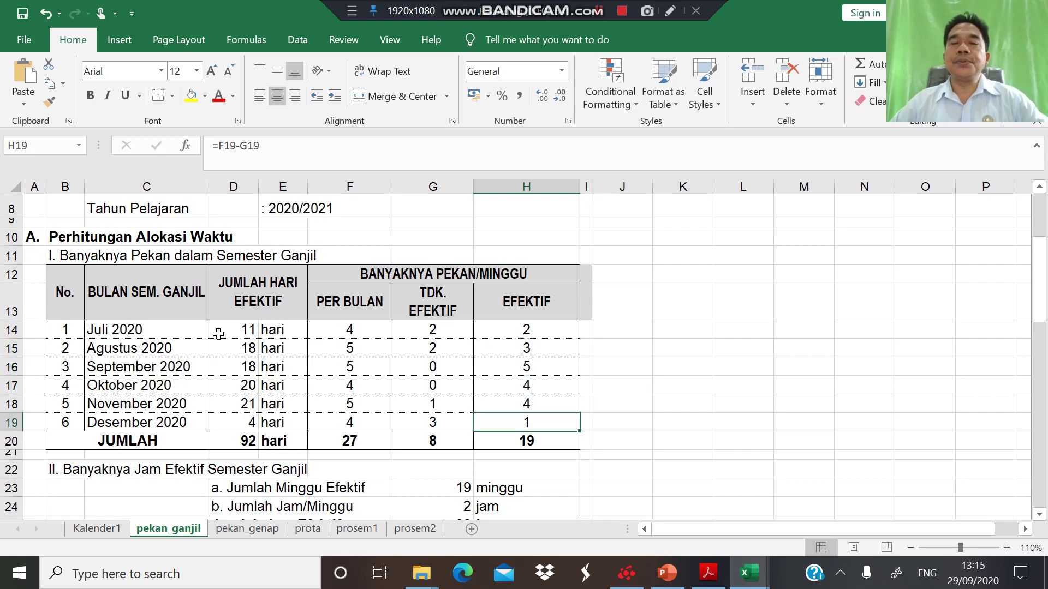
Review the effective teaching hours calculation for the odd semester, including the effective weeks and hours per week in G23 and G24
key(Down)
key(Down)
key(Down)
key(Down)
key(Down)
key(Down)
key(Down)
key(Down)
key(Down)
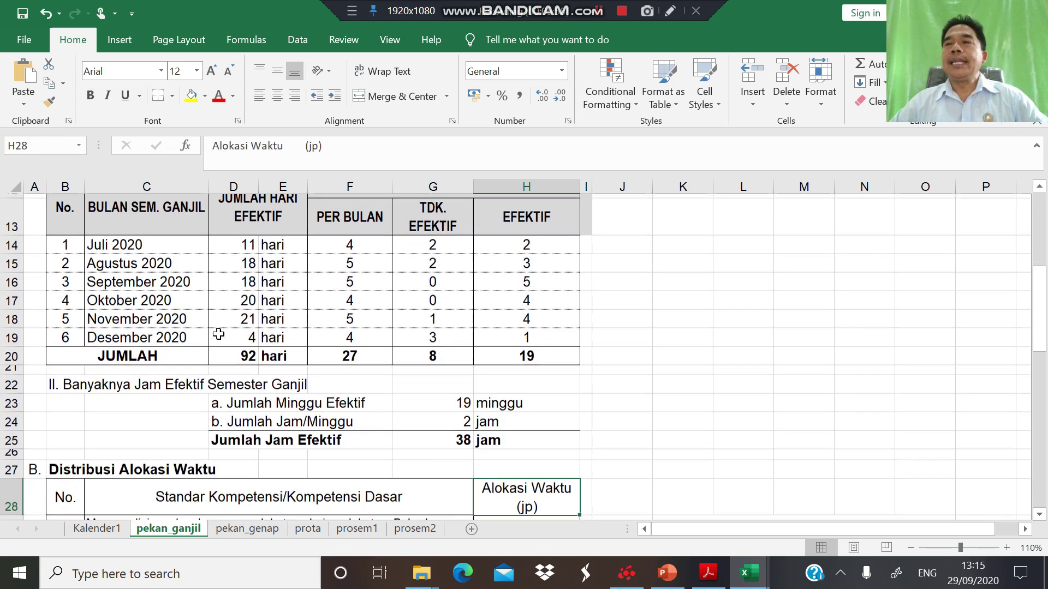
key(Down)
key(Up)
key(Up)
key(Up)
key(Up)
key(Up)
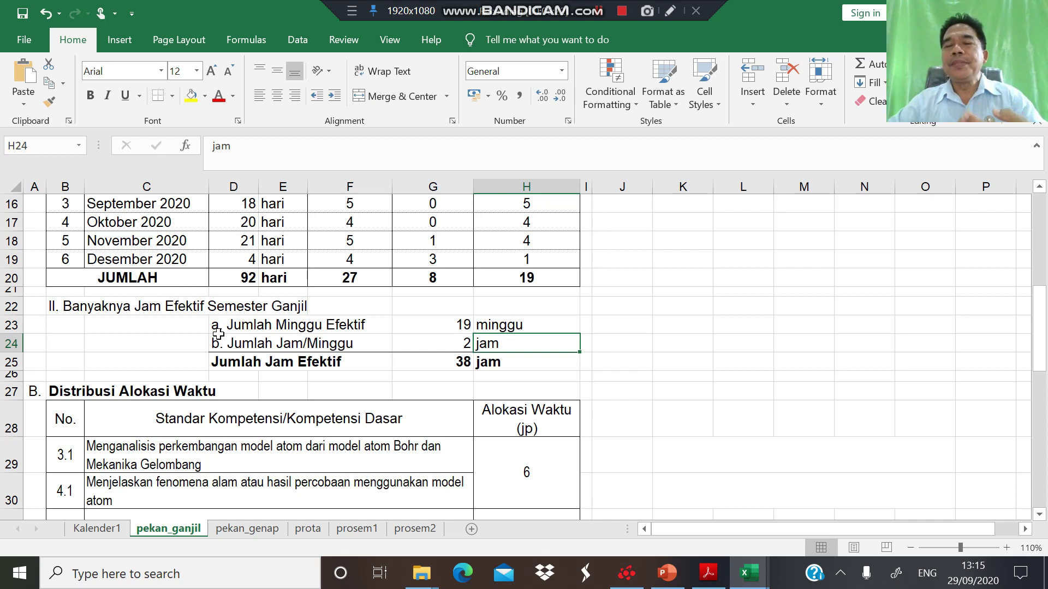
key(Left)
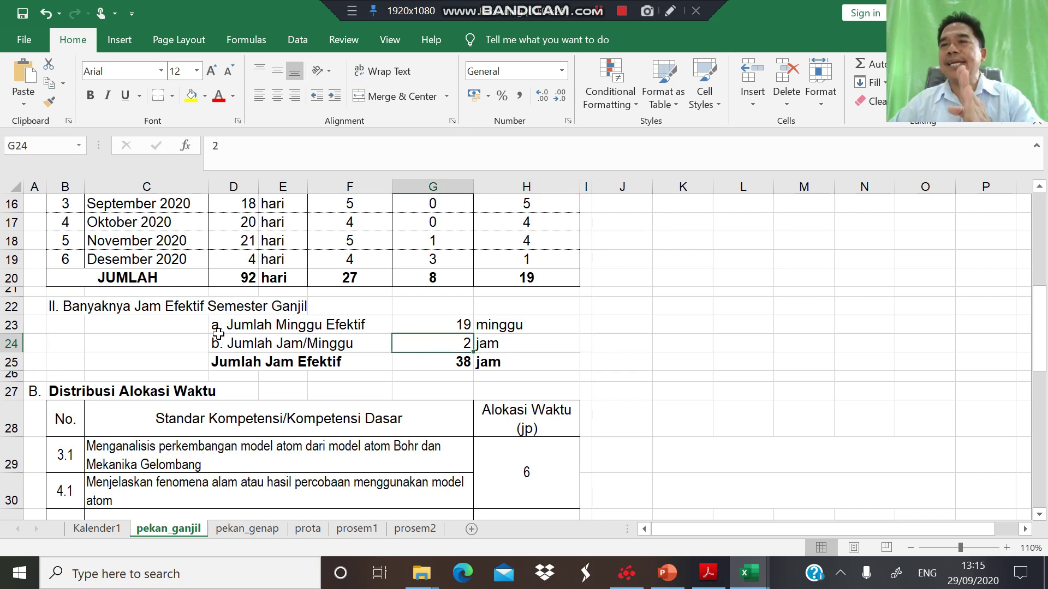
key(Up)
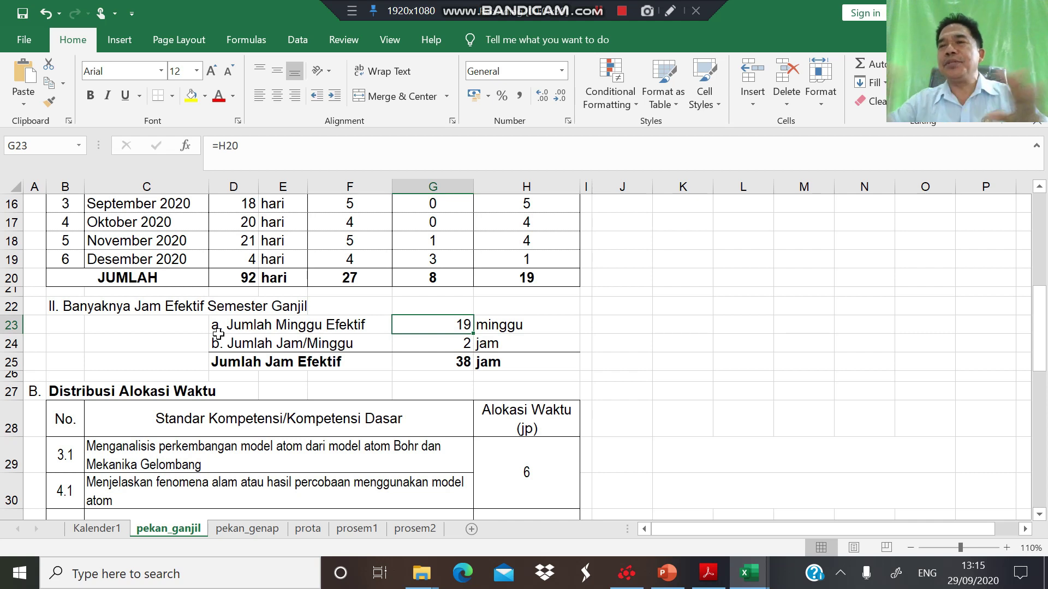
key(Down)
key(Down)
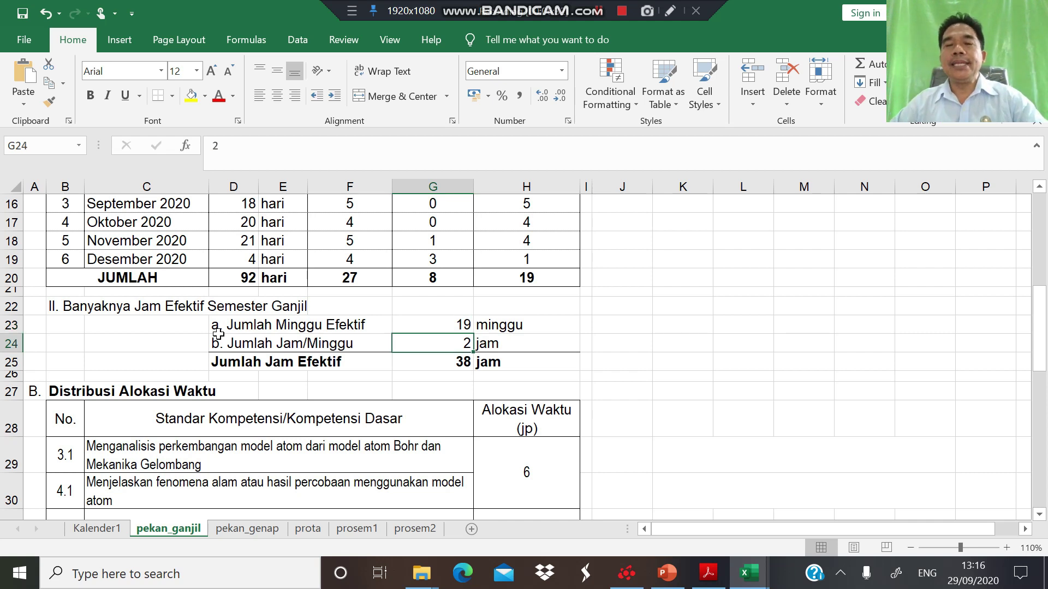
key(Down)
key(Down)
key(Down)
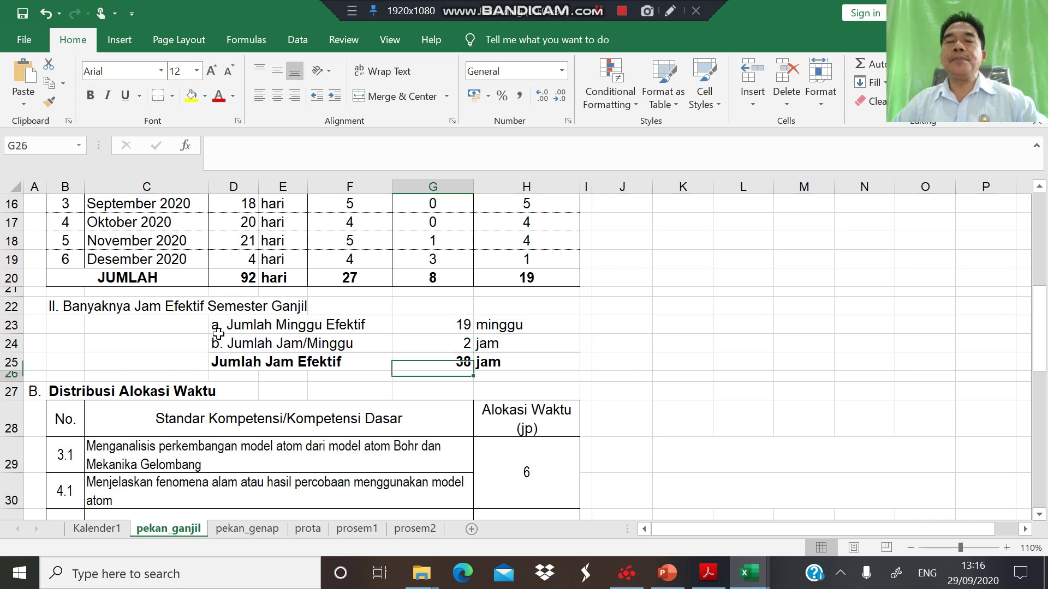
Examine the Distribusi Alokasi Waktu table, going through basic competencies 3.1 and 4.1 and their time allocation
key(Left)
key(Left)
key(Down)
key(Down)
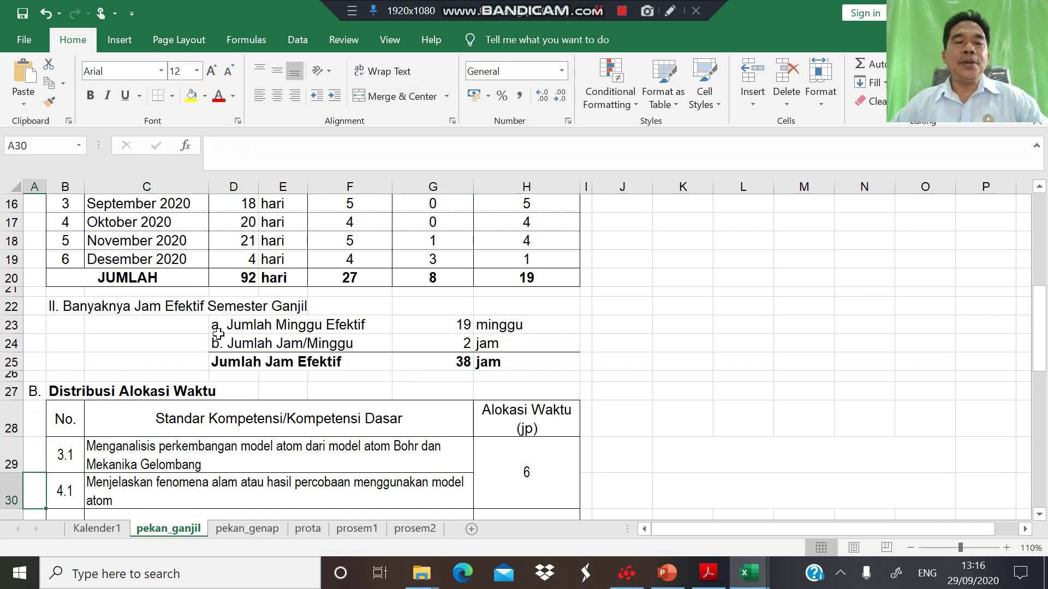
scroll(219, 334, down, 3)
key(Up)
key(Up)
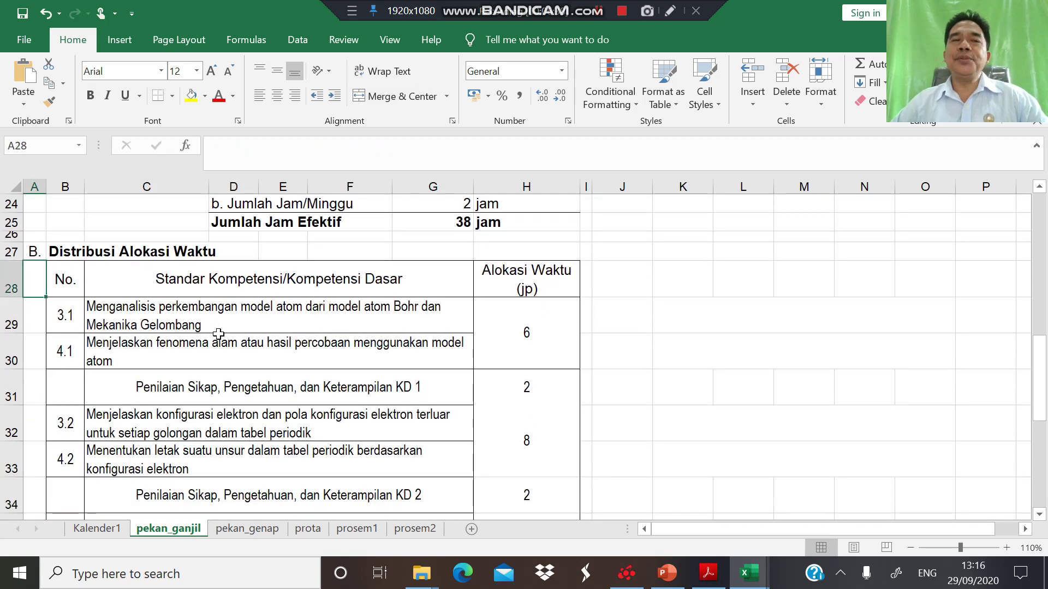
key(Down)
key(Right)
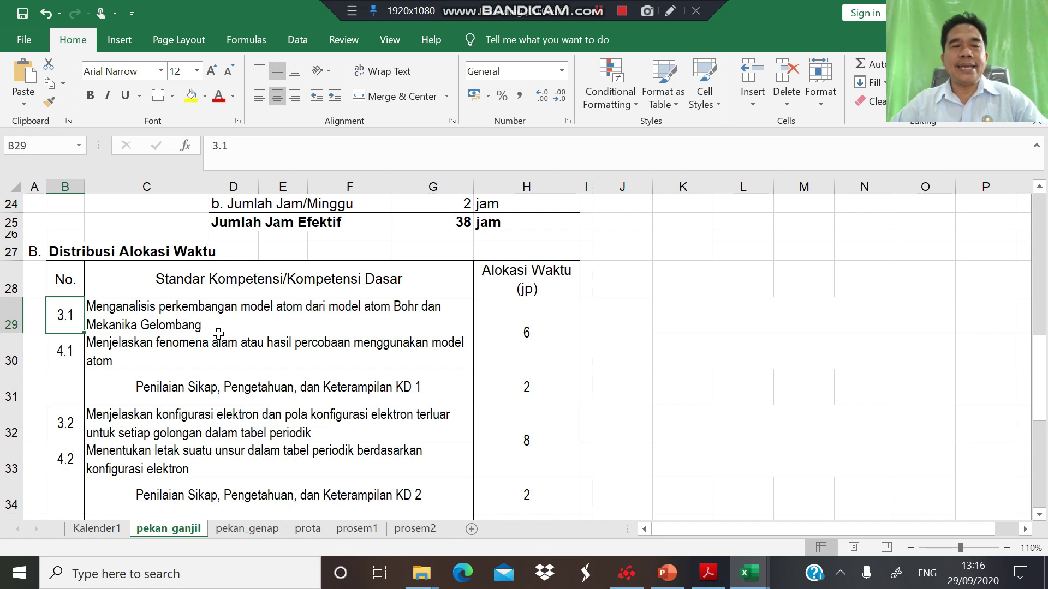
key(Down)
key(Right)
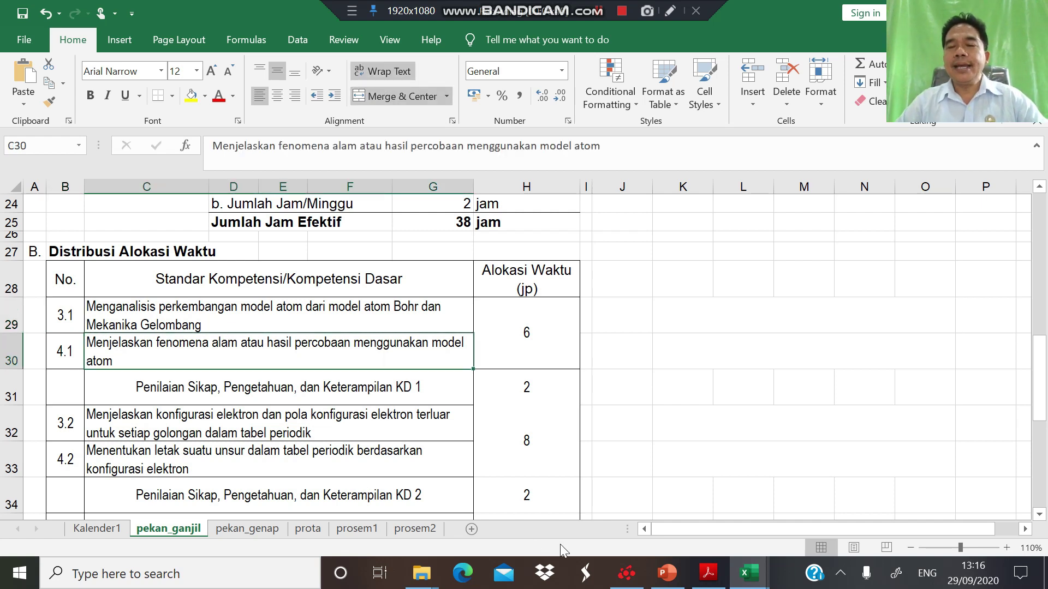
Switch to the Lampiran Kabalitbang PDF in Adobe Acrobat and search the document for "kimia"
click(708, 578)
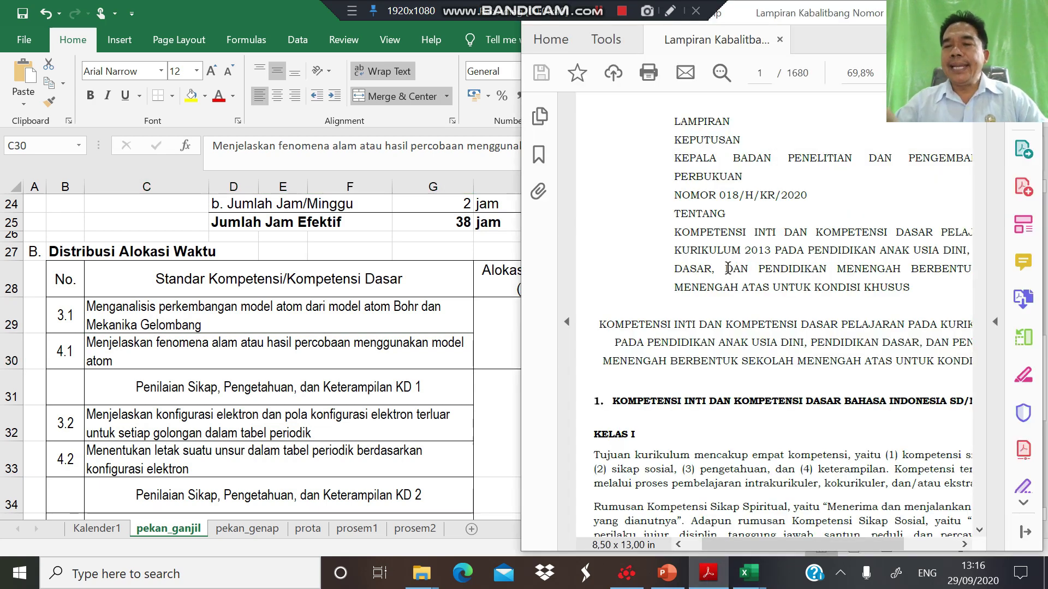
click(726, 377)
click(742, 358)
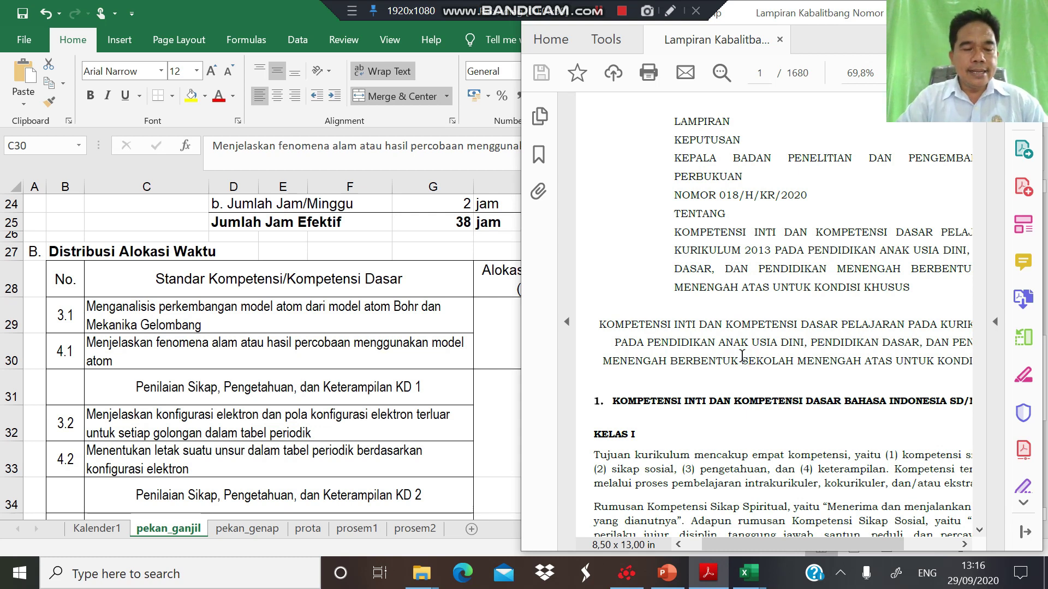
key(ctrl+f)
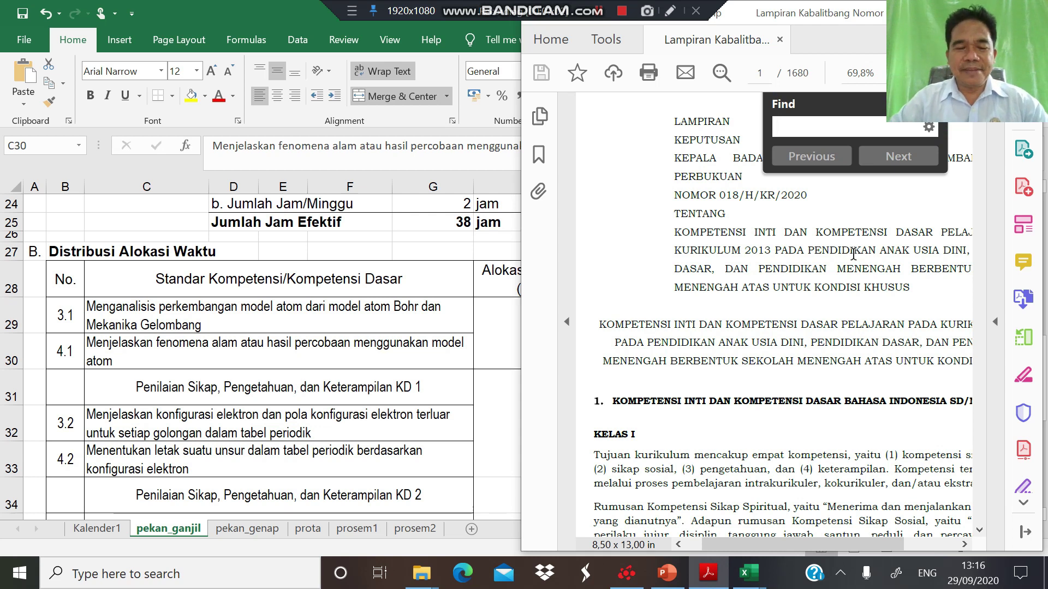
text(kimia)
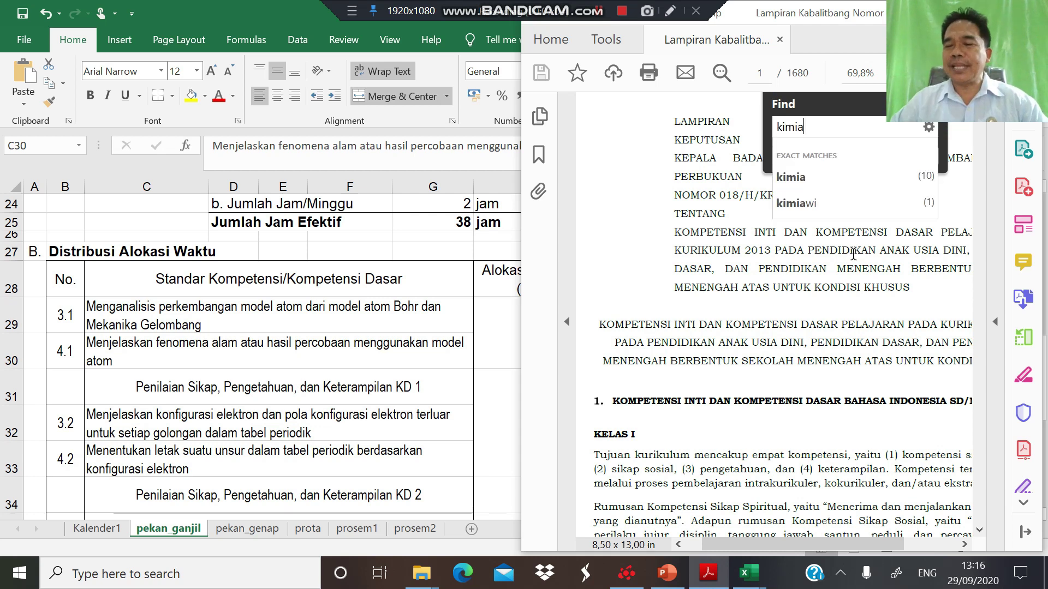
key(Return)
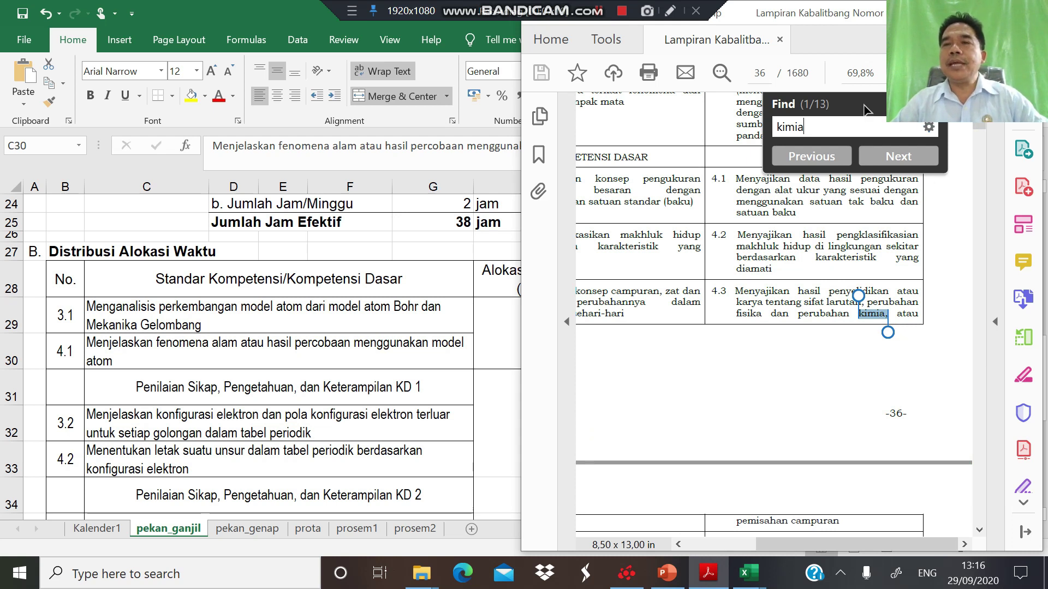
drag(864, 105, 737, 98)
Go through the first "kimia" matches and check which subject section and class each one belongs to
scroll(766, 219, up, 5)
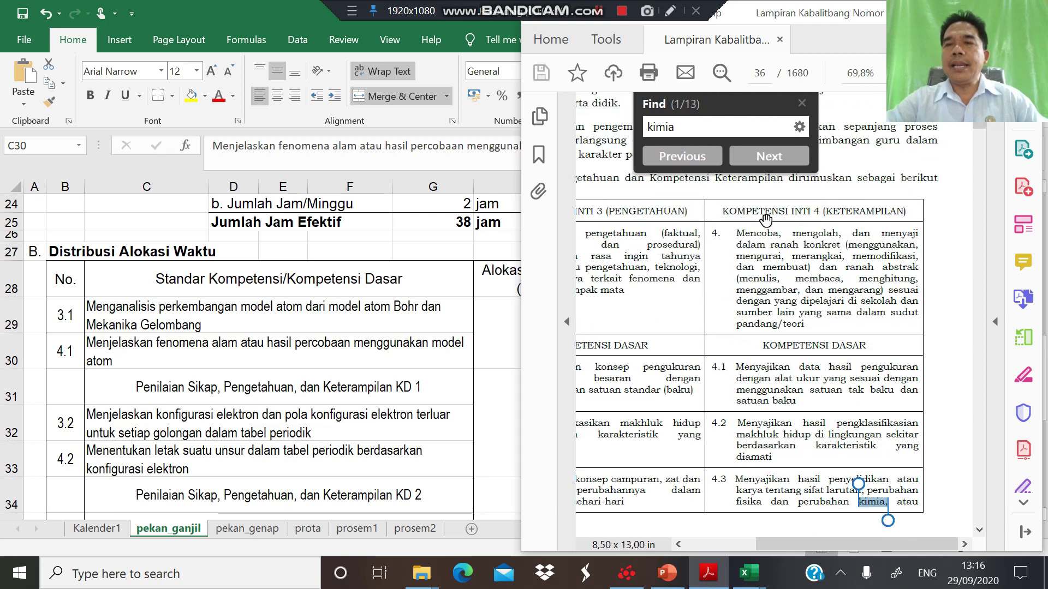
scroll(766, 220, up, 10)
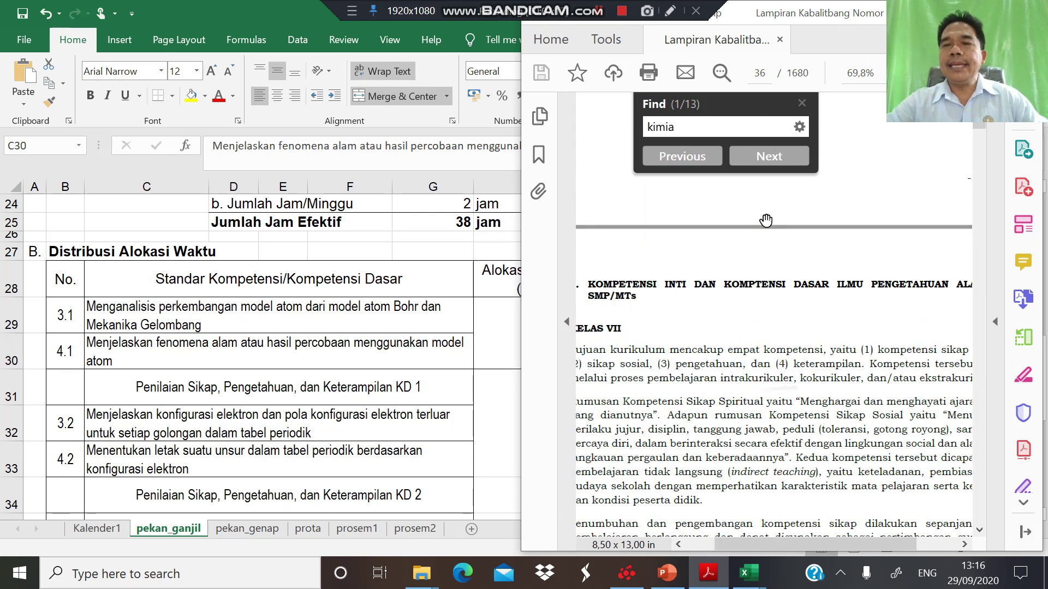
scroll(766, 220, left, 2)
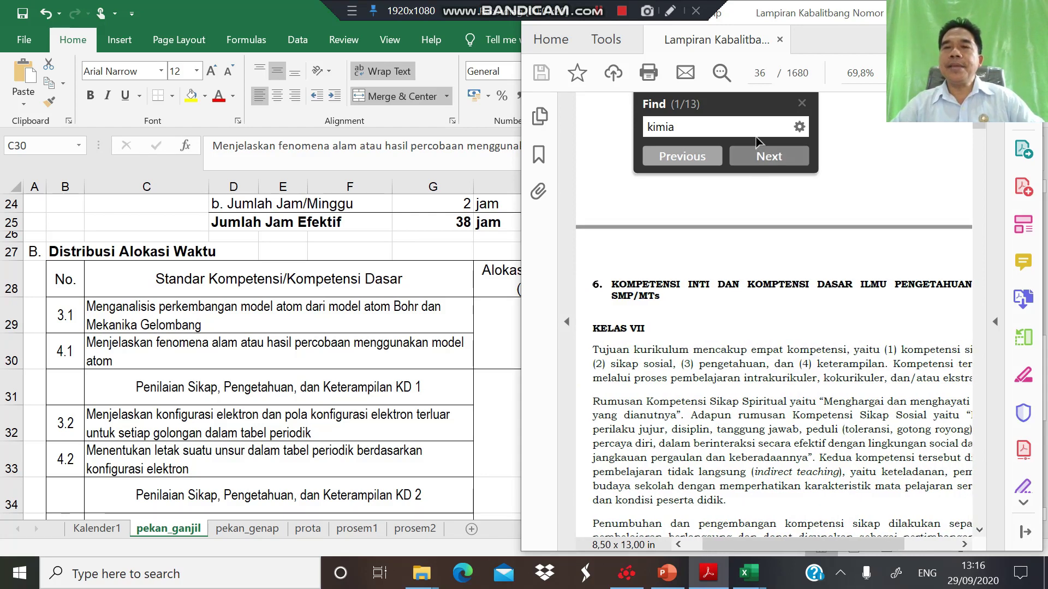
click(733, 129)
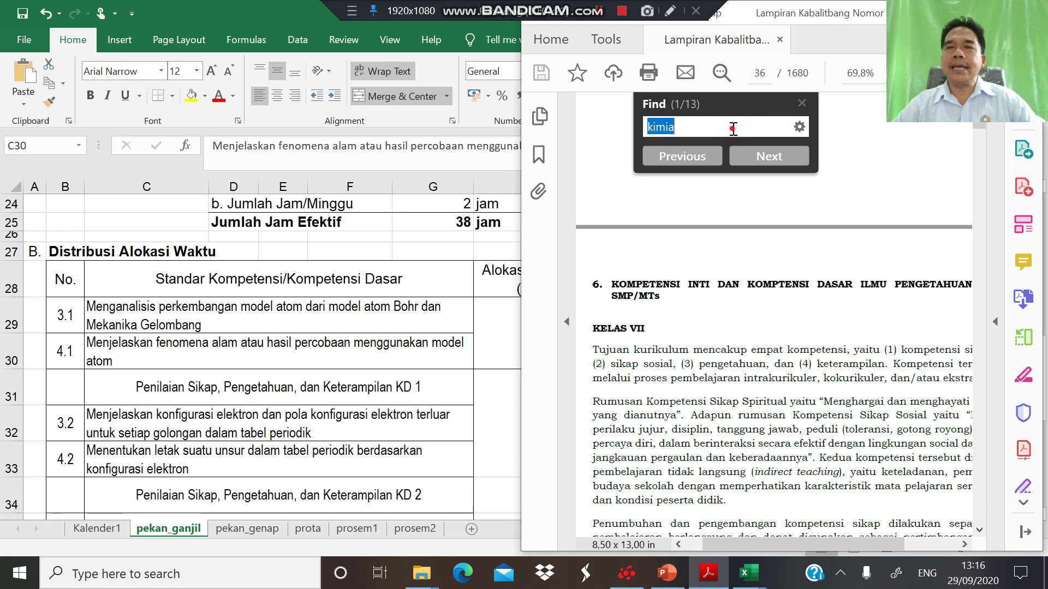
click(733, 129)
key(Return)
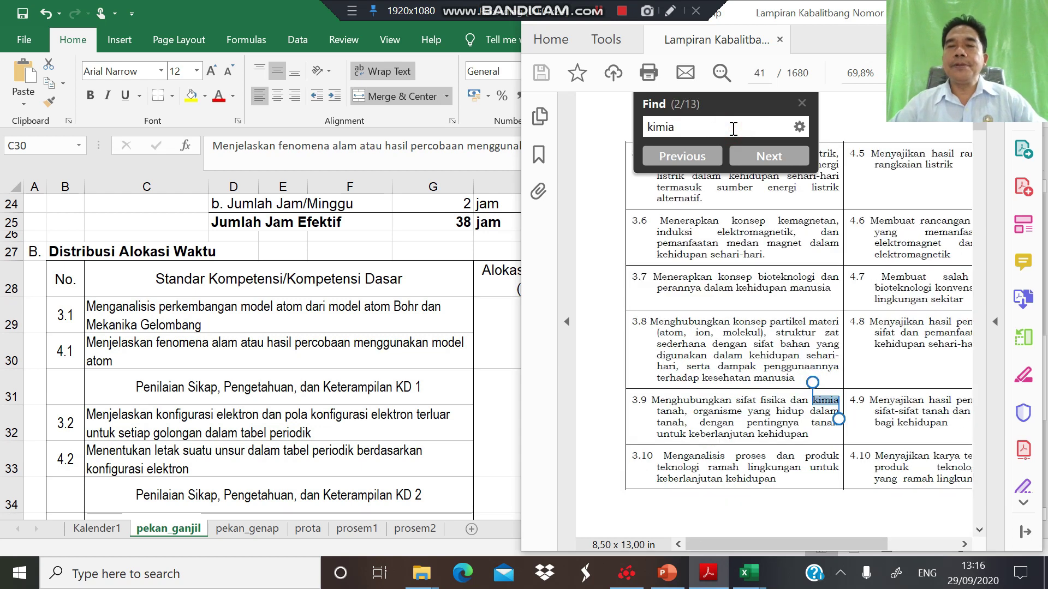
key(Return)
key(Return)
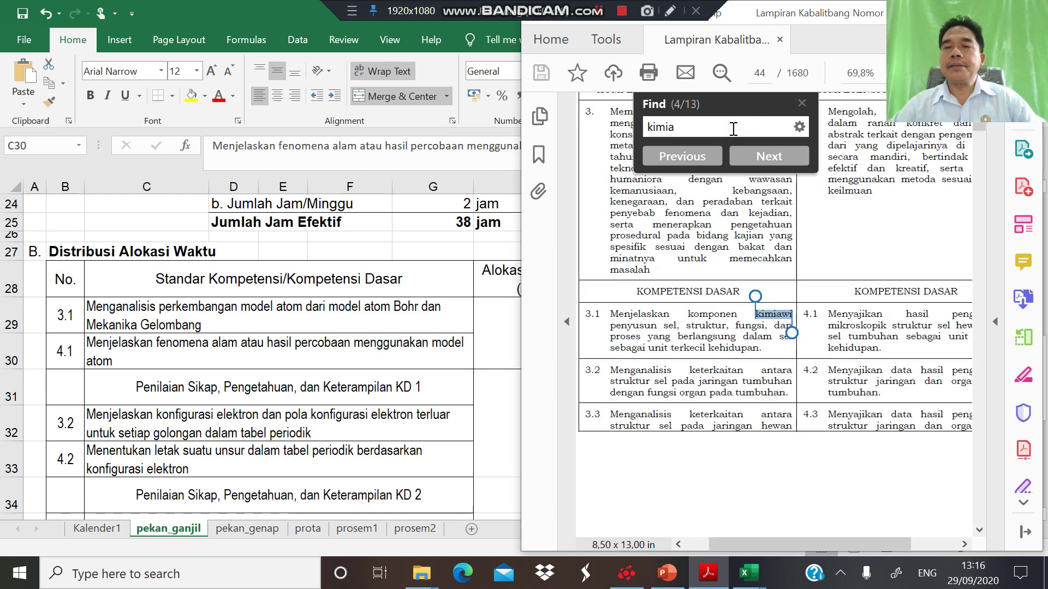
scroll(733, 131, up, 10)
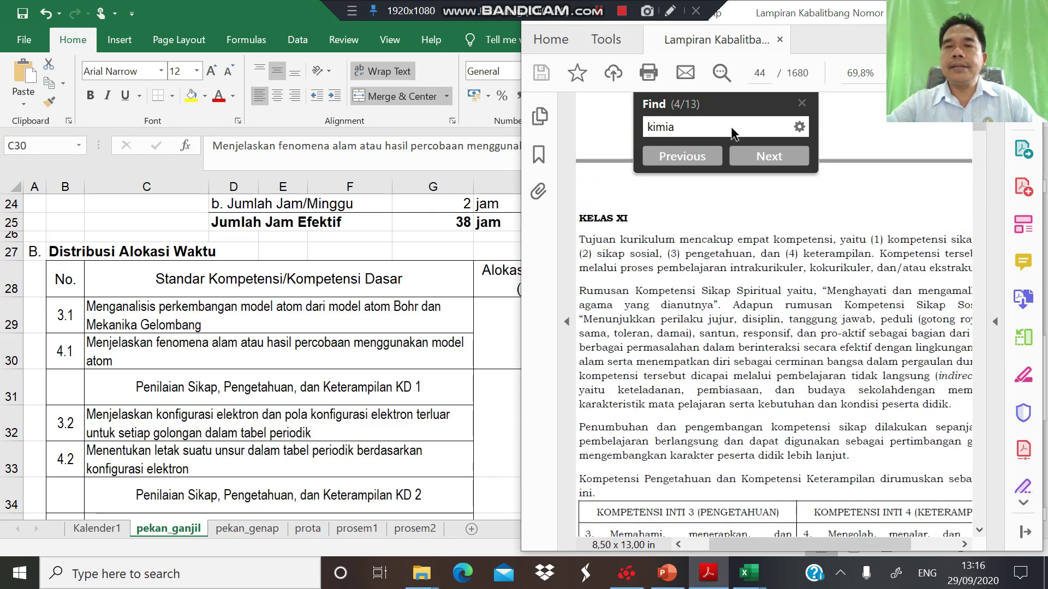
scroll(734, 131, up, 2)
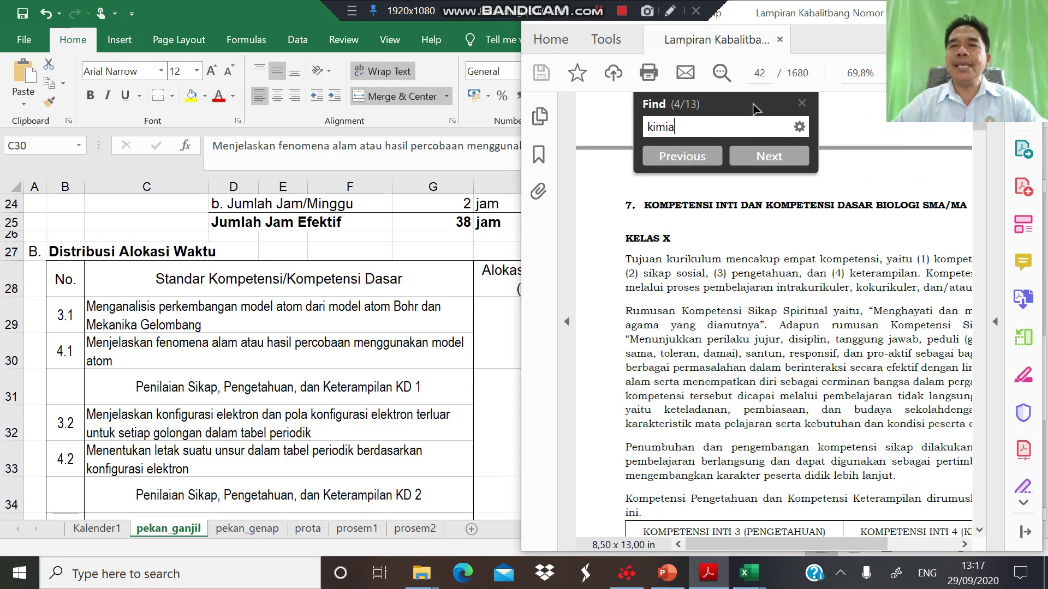
Find the Kimia SMA/MA section among the matches, close the search and view Kelas X basic competencies 3.1 and 3.2
key(Return)
key(Return)
key(Return)
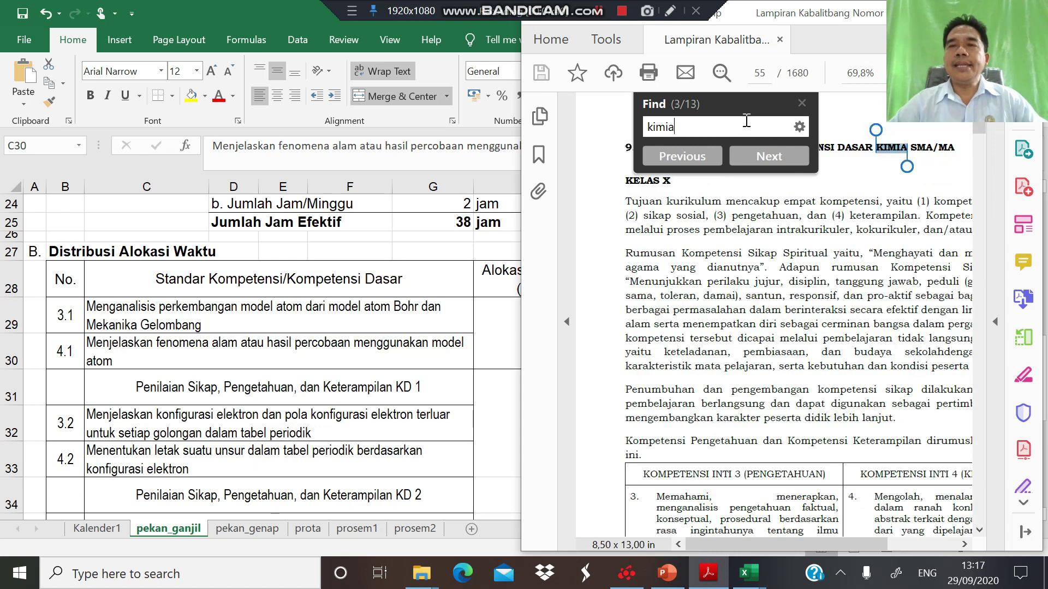
click(801, 104)
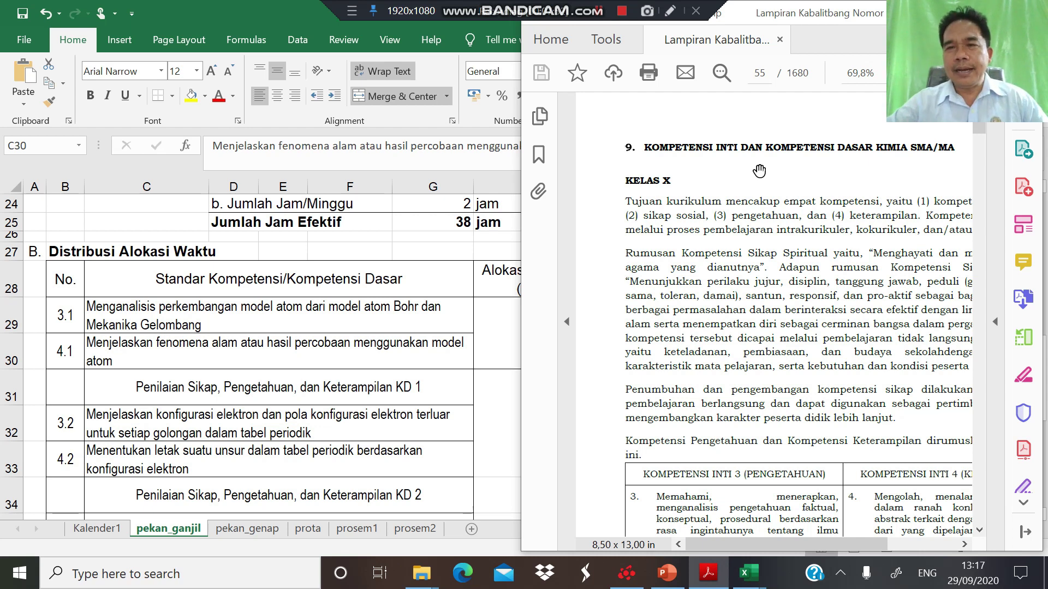
scroll(760, 171, down, 3)
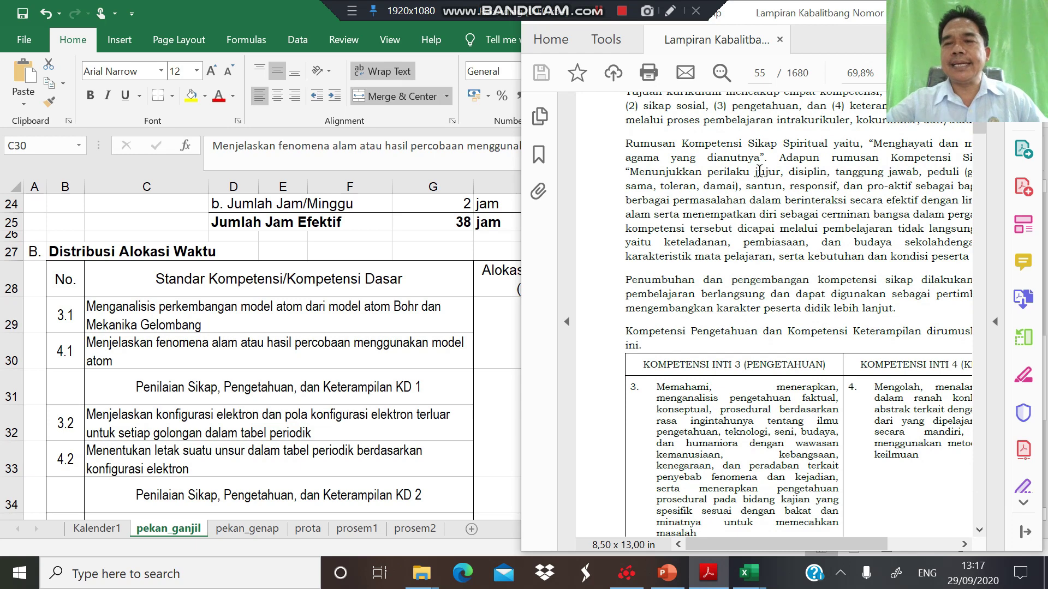
scroll(759, 170, down, 6)
scroll(760, 171, down, 3)
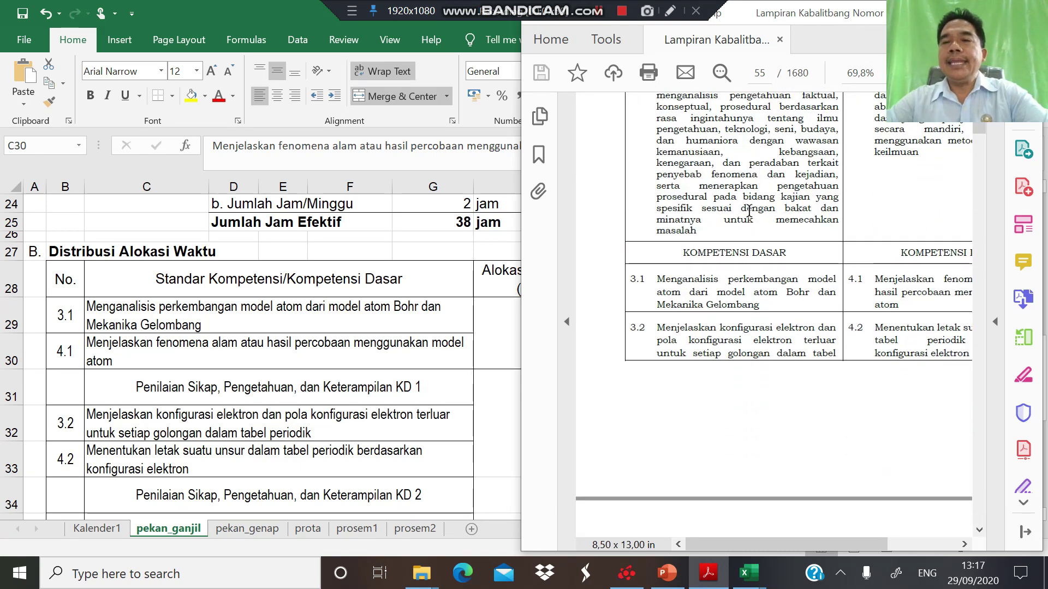
scroll(753, 207, up, 2)
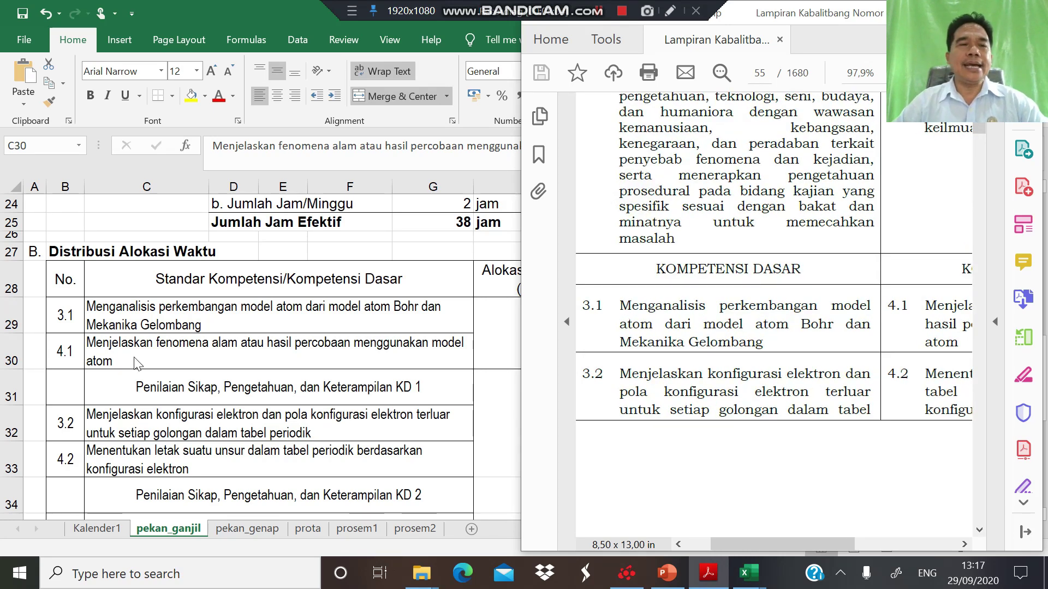
Switch back to the Excel workbook and clear the competency 3.1 text in C29 on the pekan_ganjil sheet
click(132, 330)
click(141, 310)
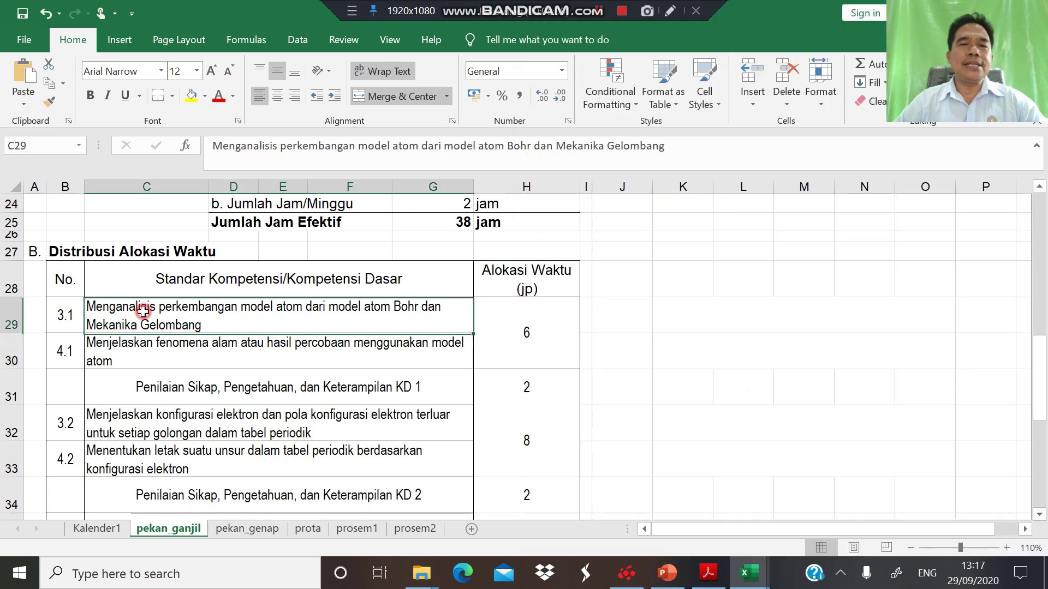
key(Delete)
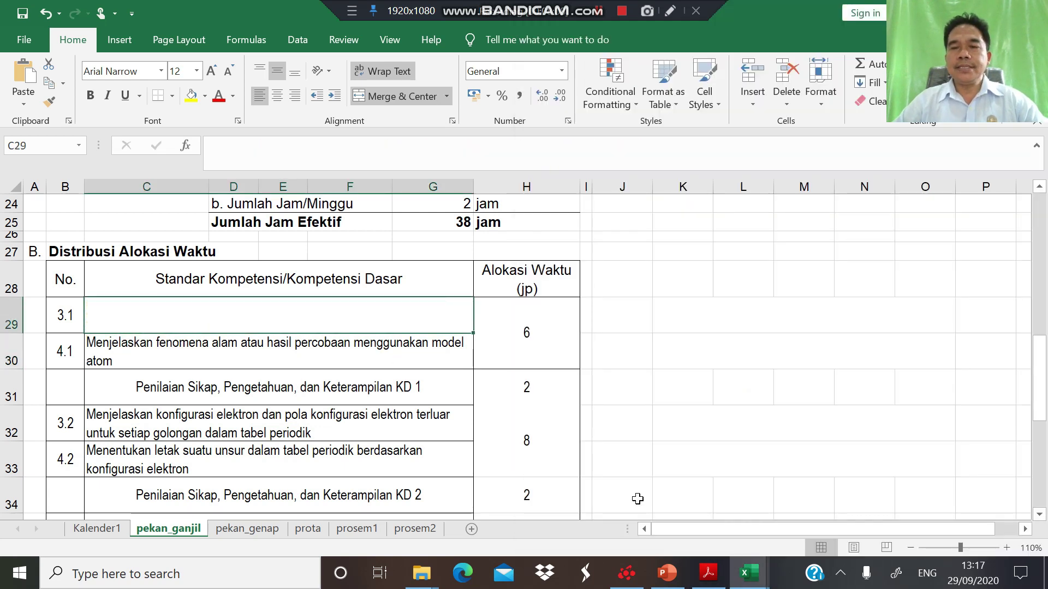
Copy the Kelas X competency 3.1 text, "Menganalisis perkembangan model atom dari model atom Bohr dan Mekanika Gelombang", from the PDF into C29
click(708, 573)
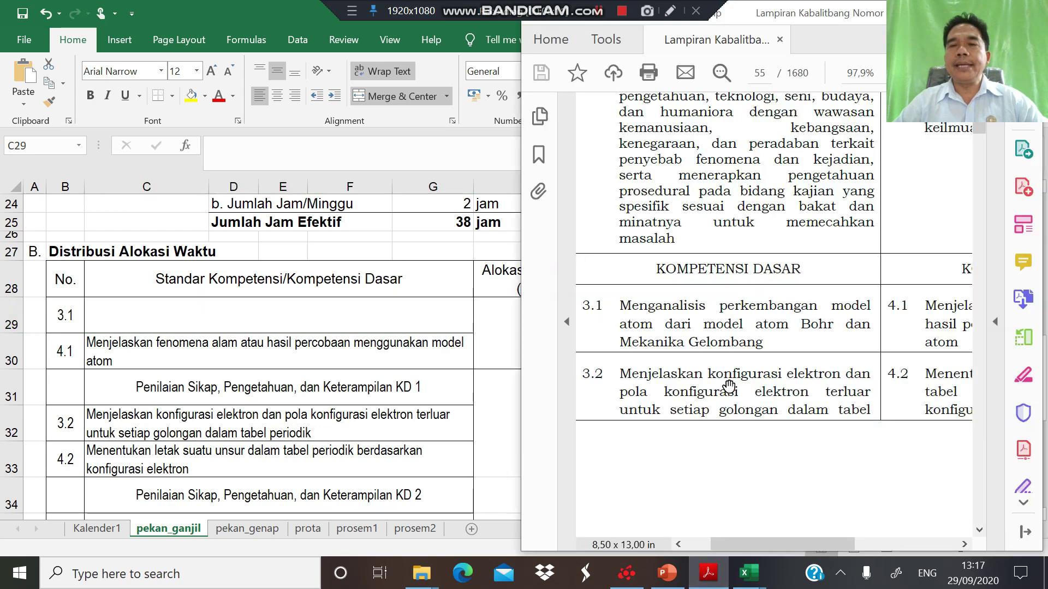
double_click(626, 304)
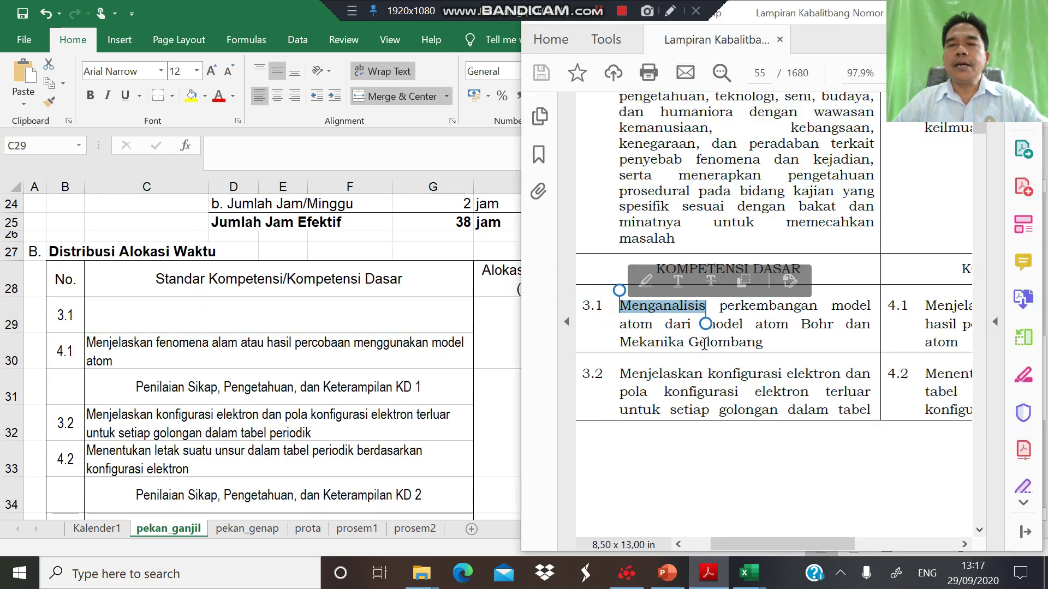
click(646, 322)
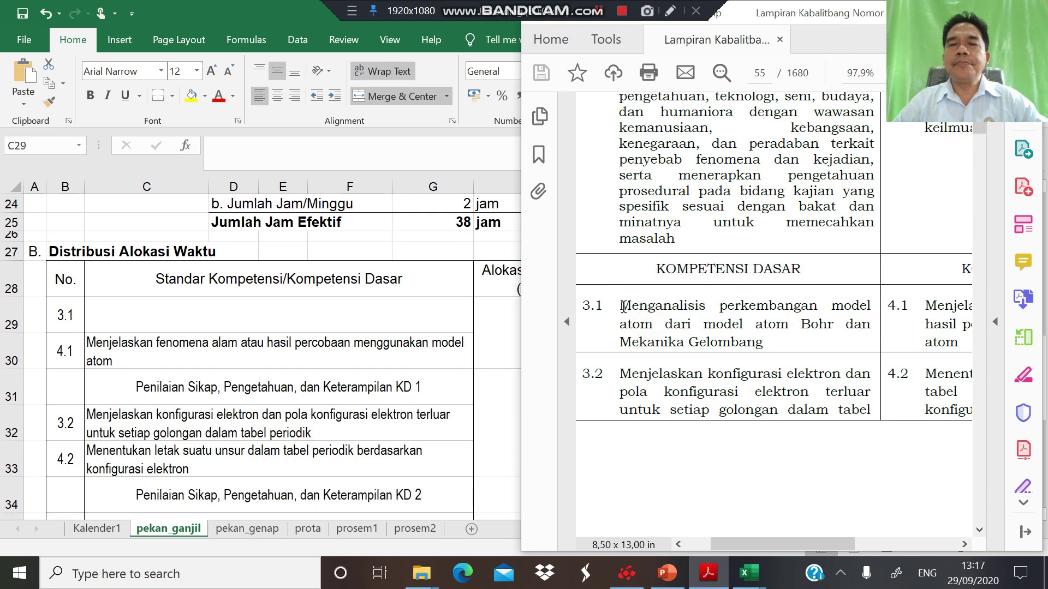
drag(620, 304, 733, 335)
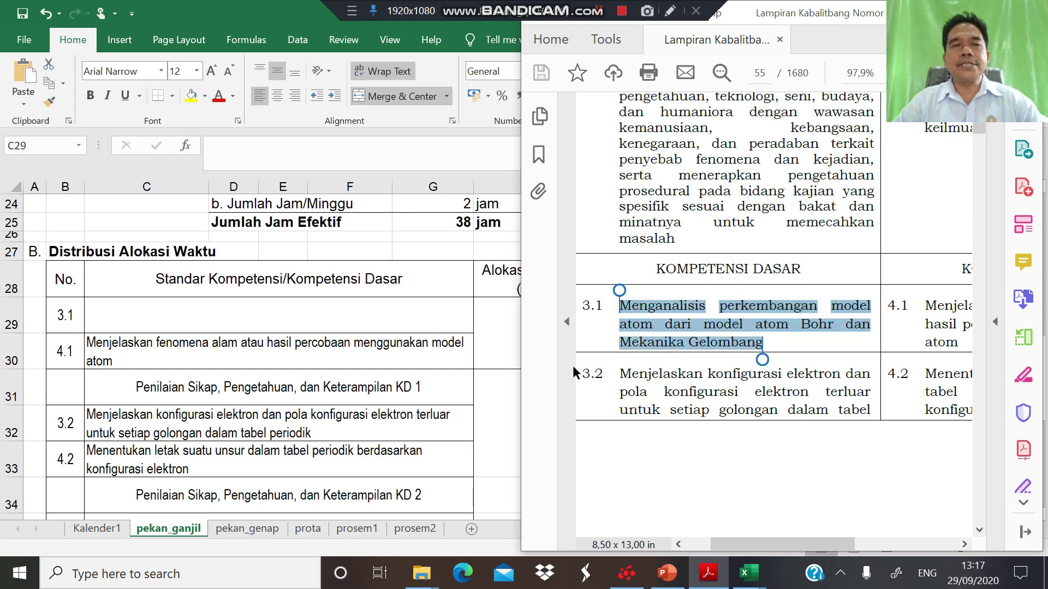
click(130, 315)
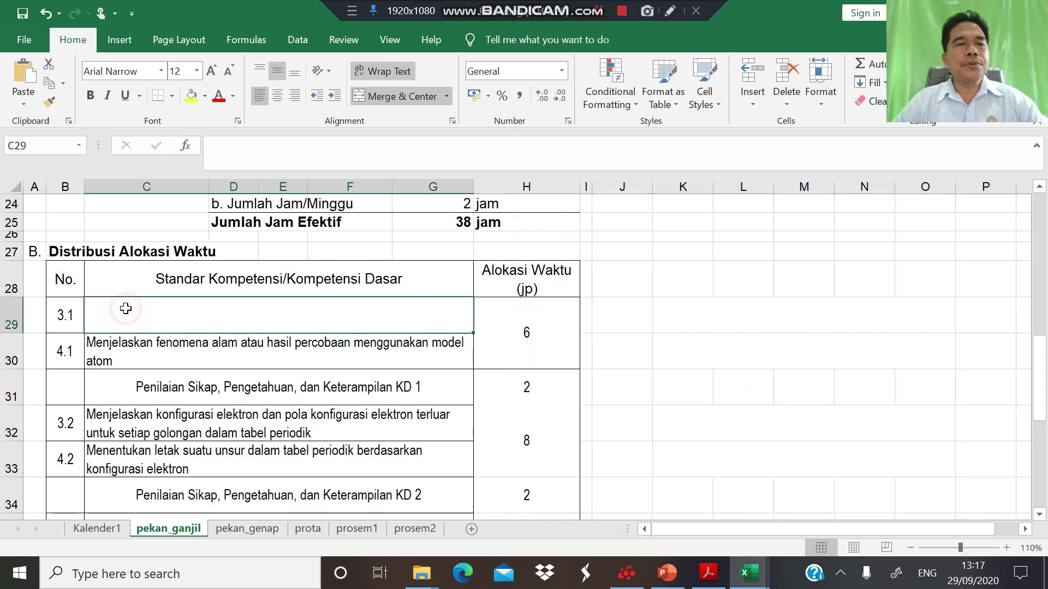
click(225, 163)
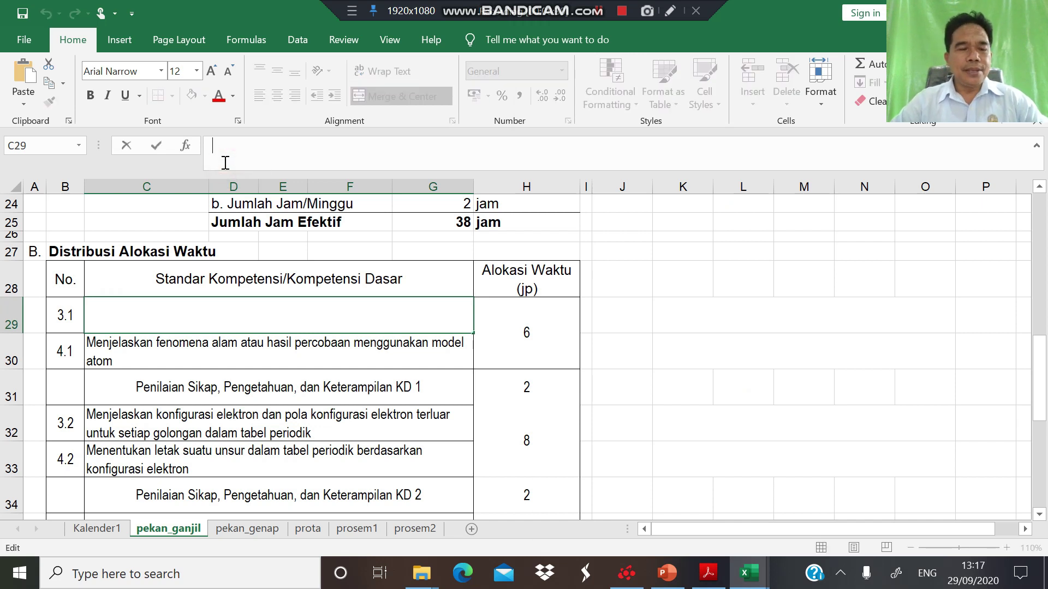
key(ctrl+v)
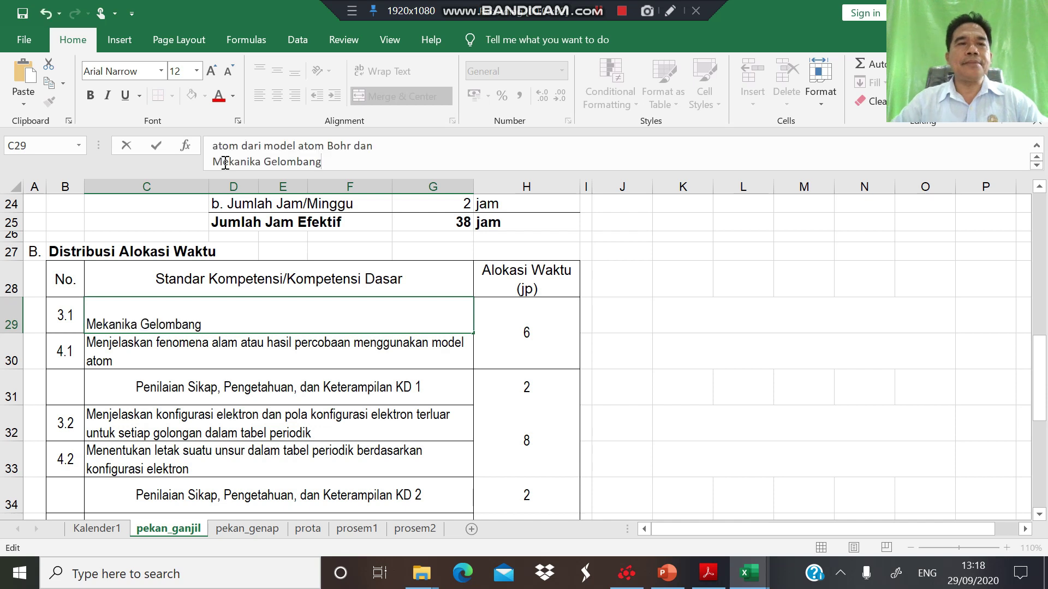
Remove the line breaks from the pasted competency text in C29 so it forms one continuous sentence
key(Up)
key(Up)
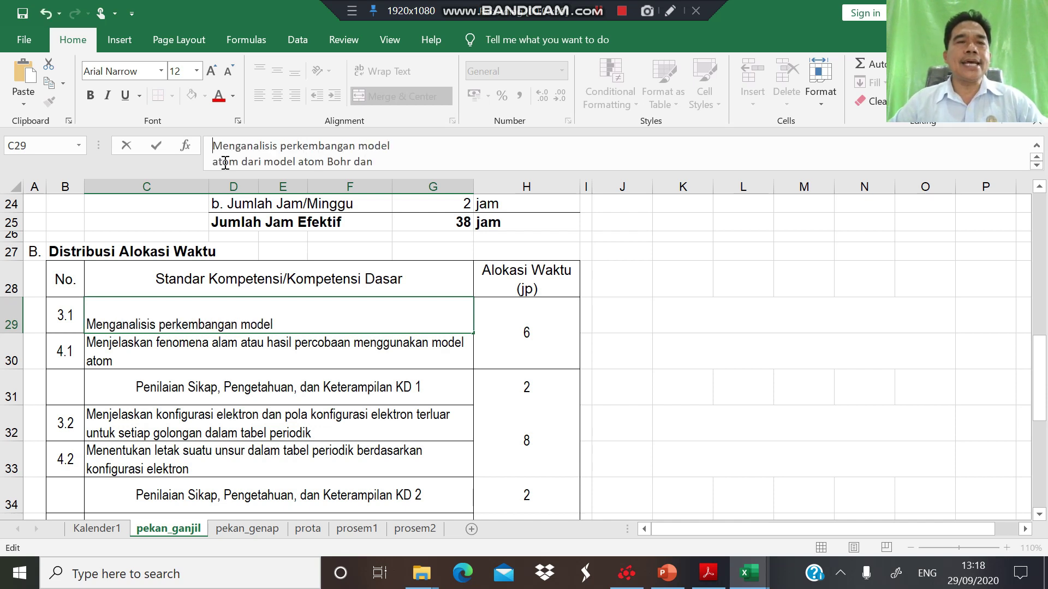
key(Down)
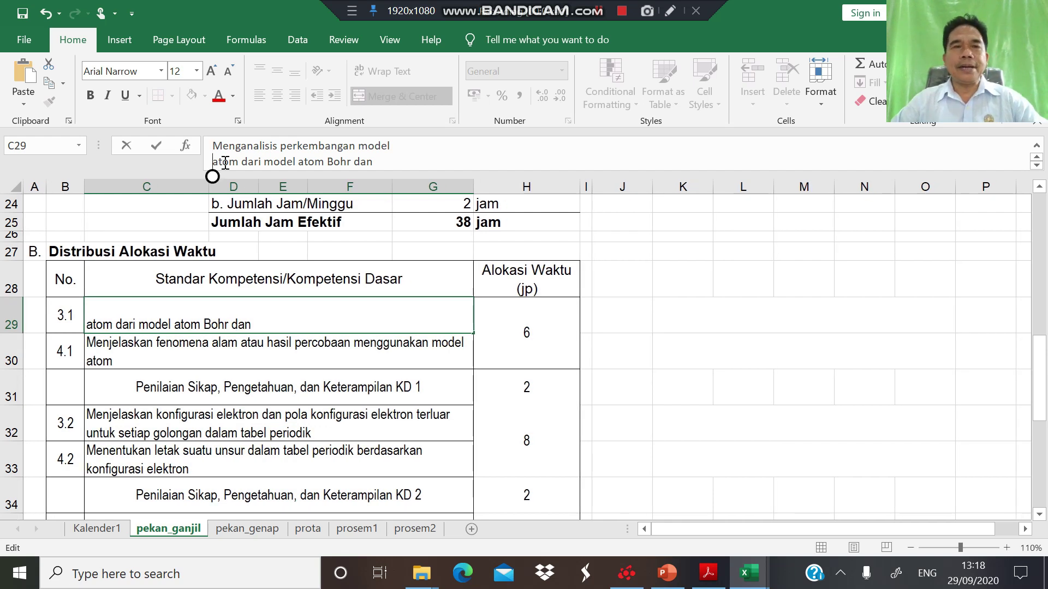
key(Up)
key(Down)
key(Down)
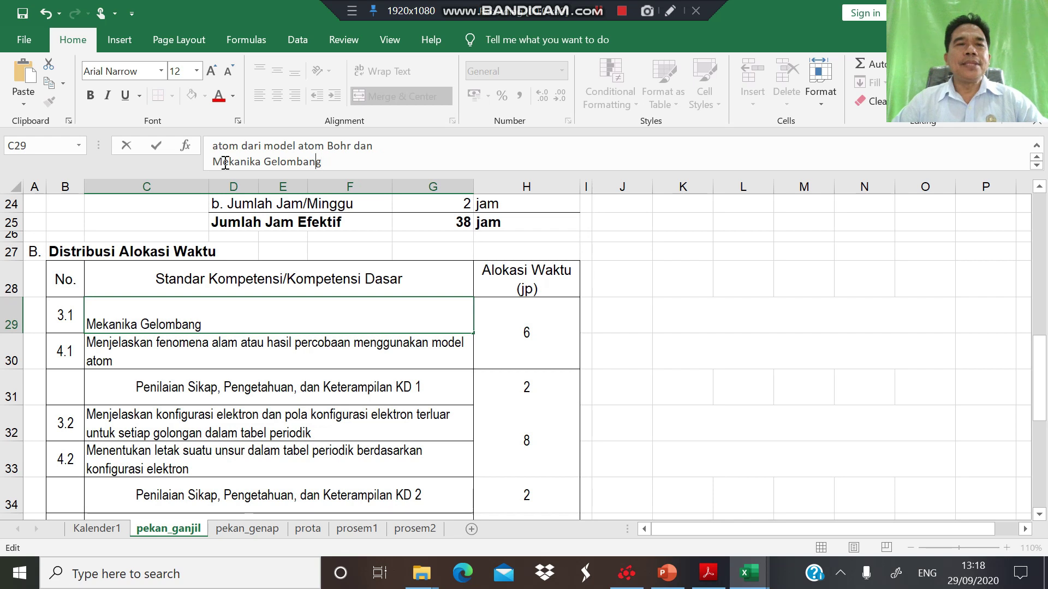
key(Up)
key(Up)
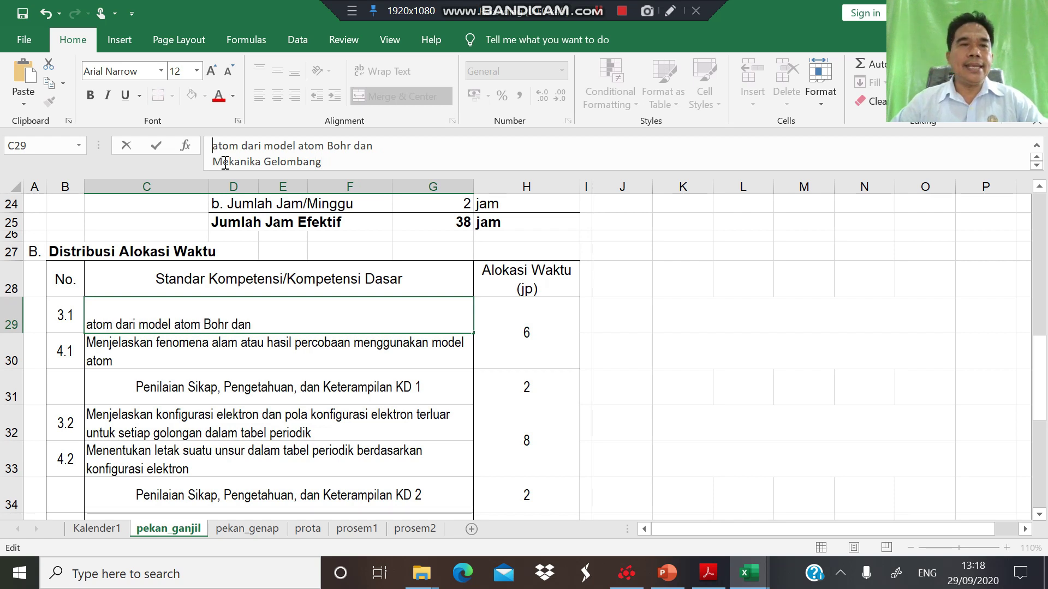
key(Down)
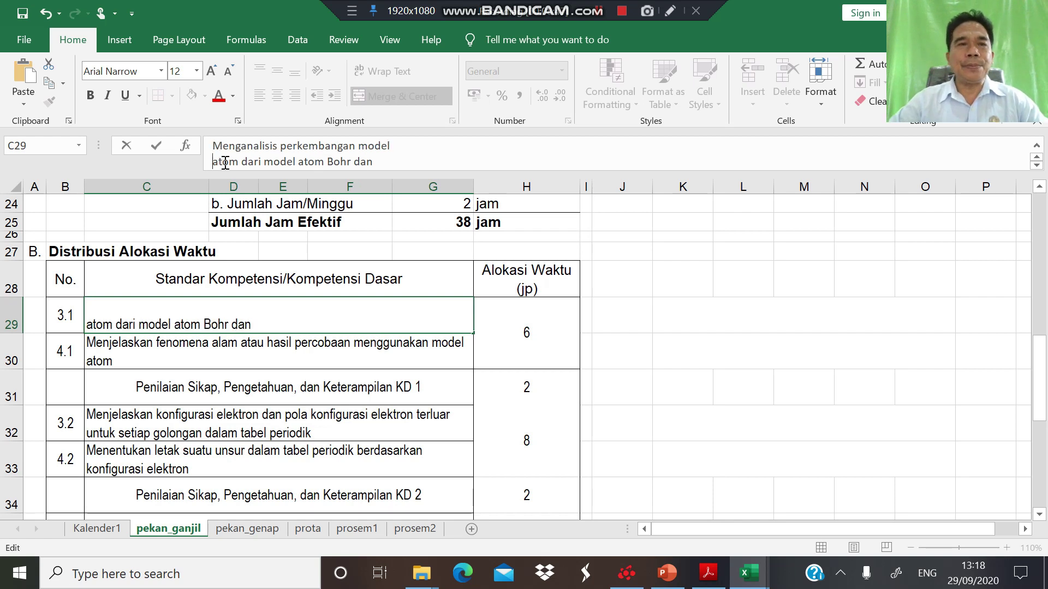
key(BackSpace)
key(Down)
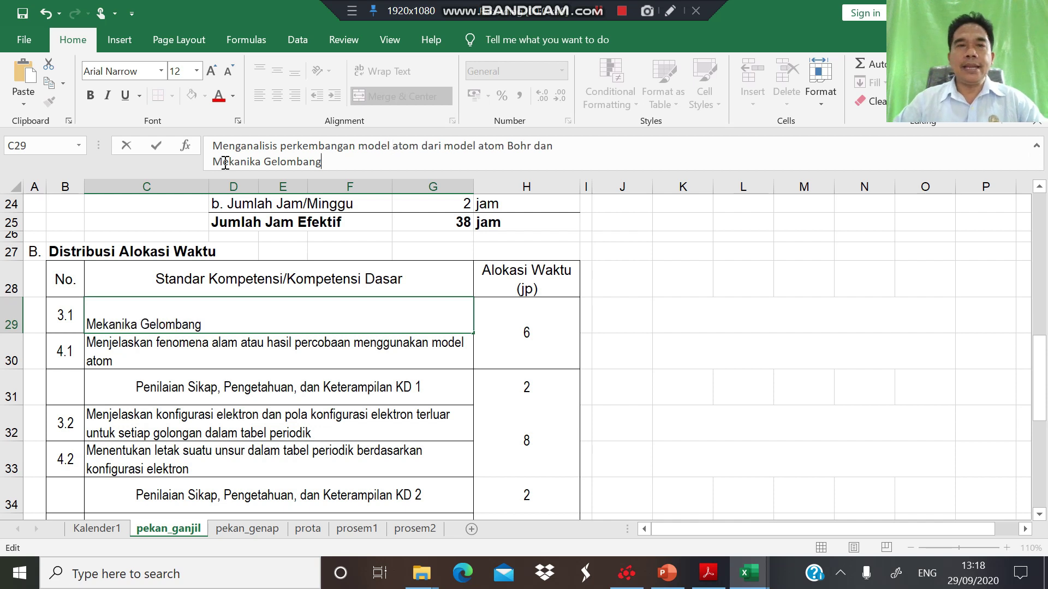
key(BackSpace)
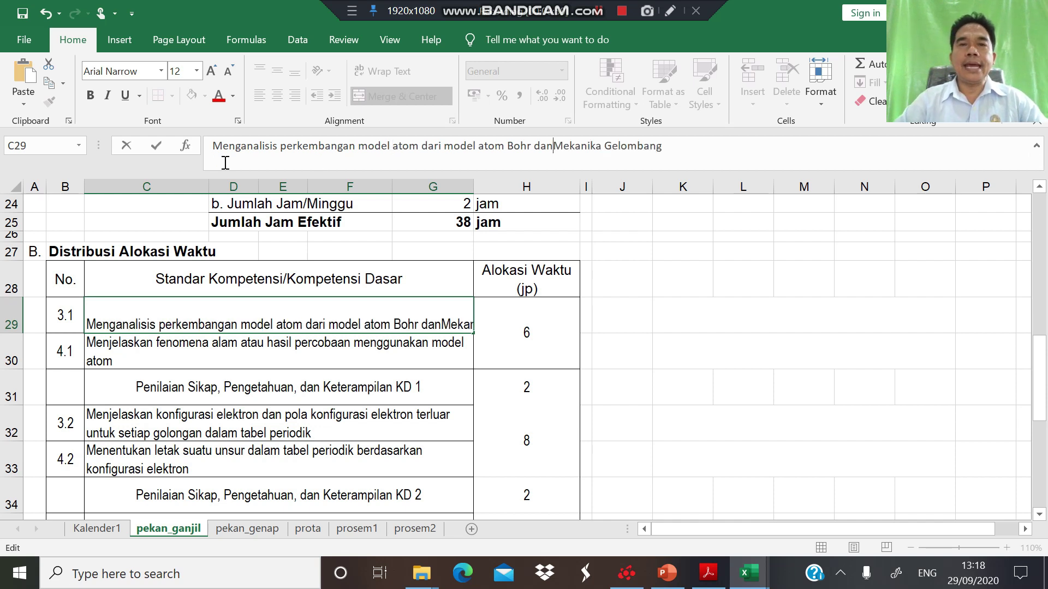
key(Return)
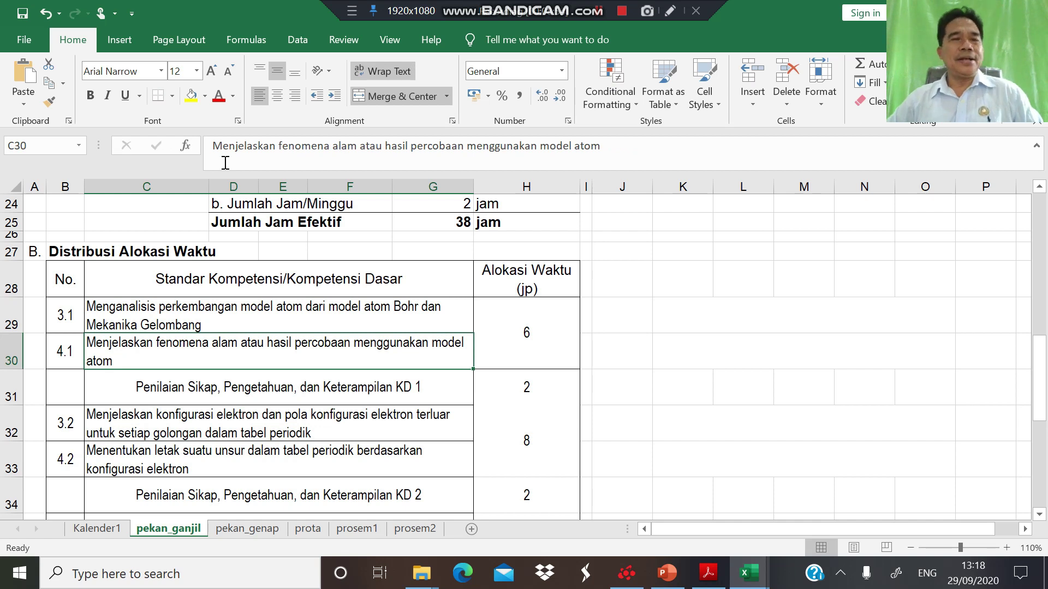
Review the competency and assessment rows from 3.1 to 3.3 in the Distribusi Alokasi Waktu table at a larger zoom
click(139, 308)
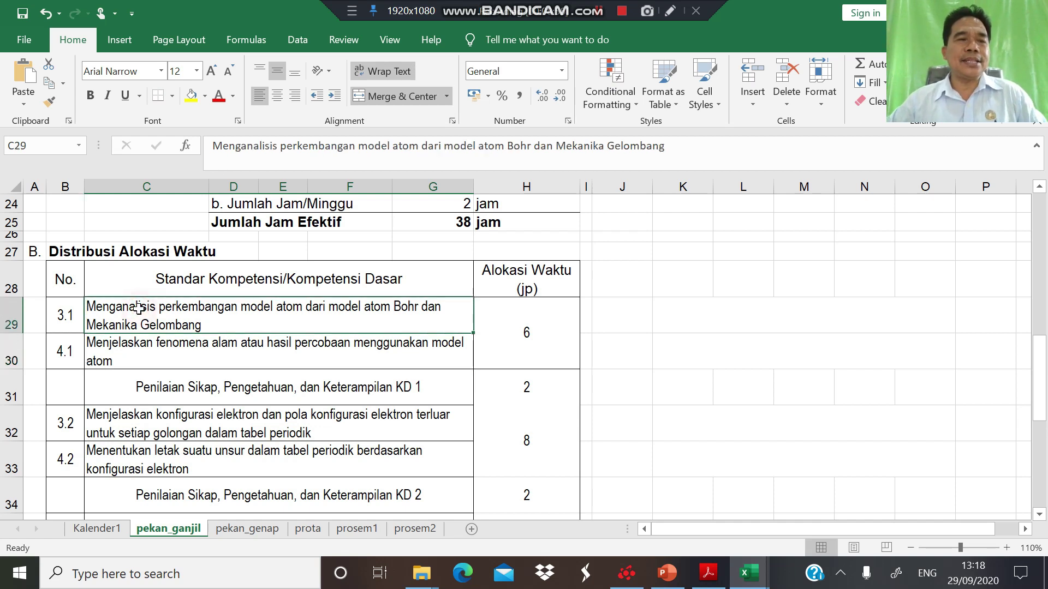
key(Down)
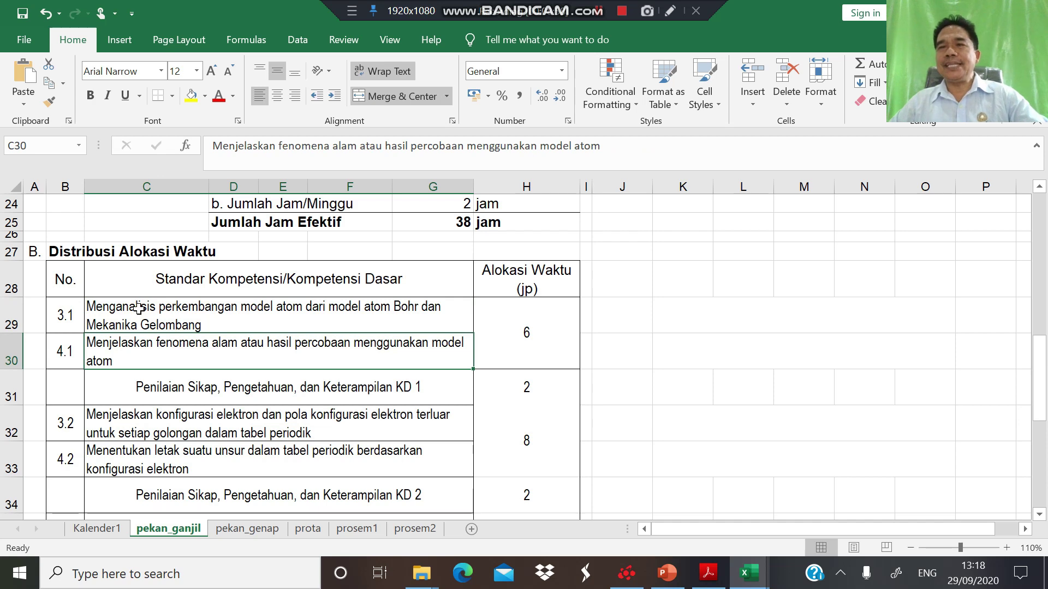
key(Down)
key(Down)
key(Down)
key(Down)
key(Down)
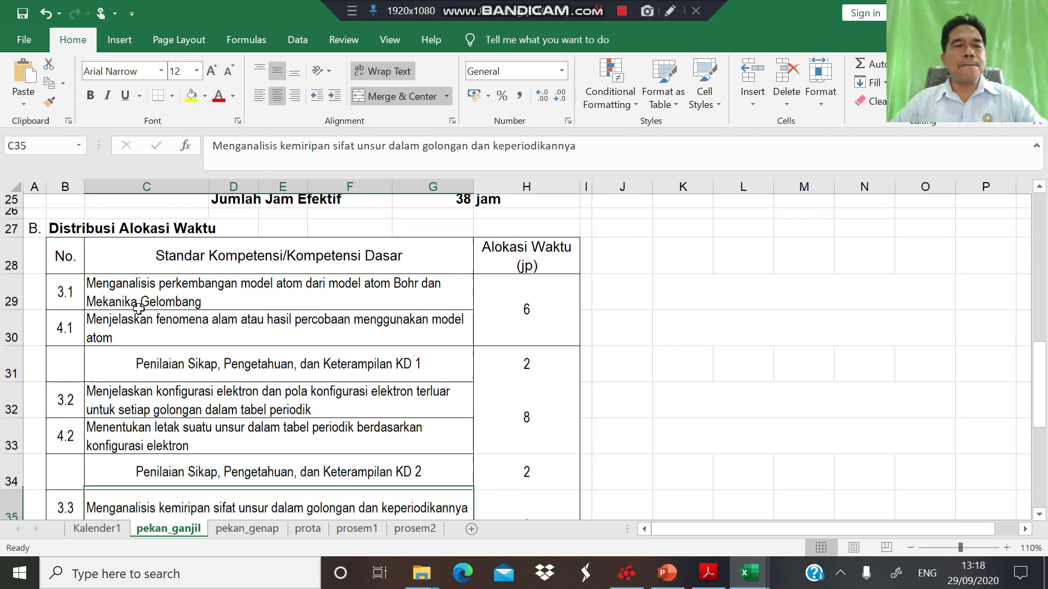
ctrl+scroll(138, 309, up, 2)
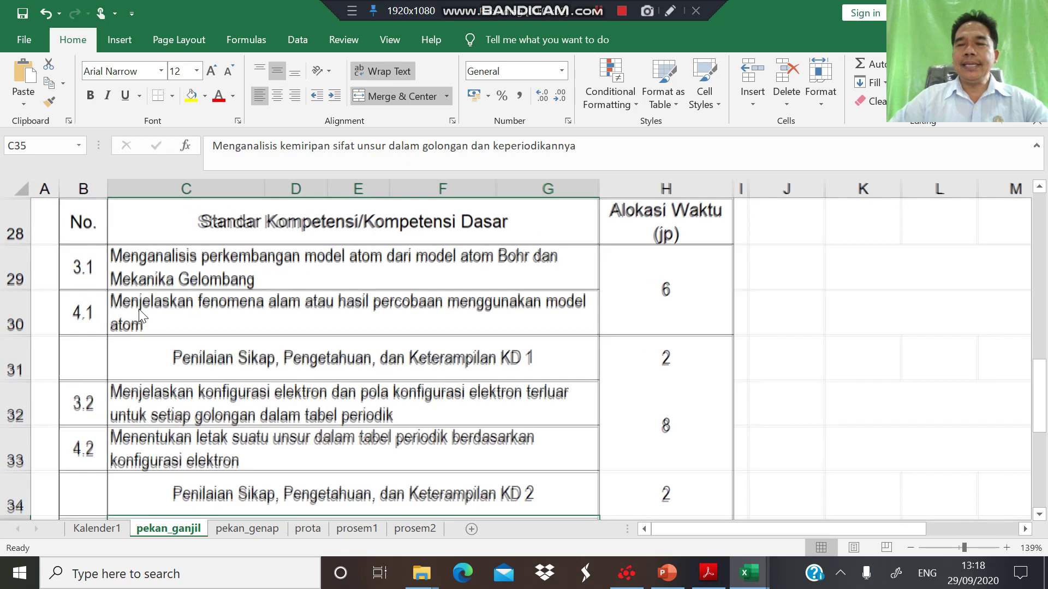
Switch to the curriculum PDF, look through Kelas X basic competencies 3.1 to 3.8, and return to the Excel workbook
click(708, 573)
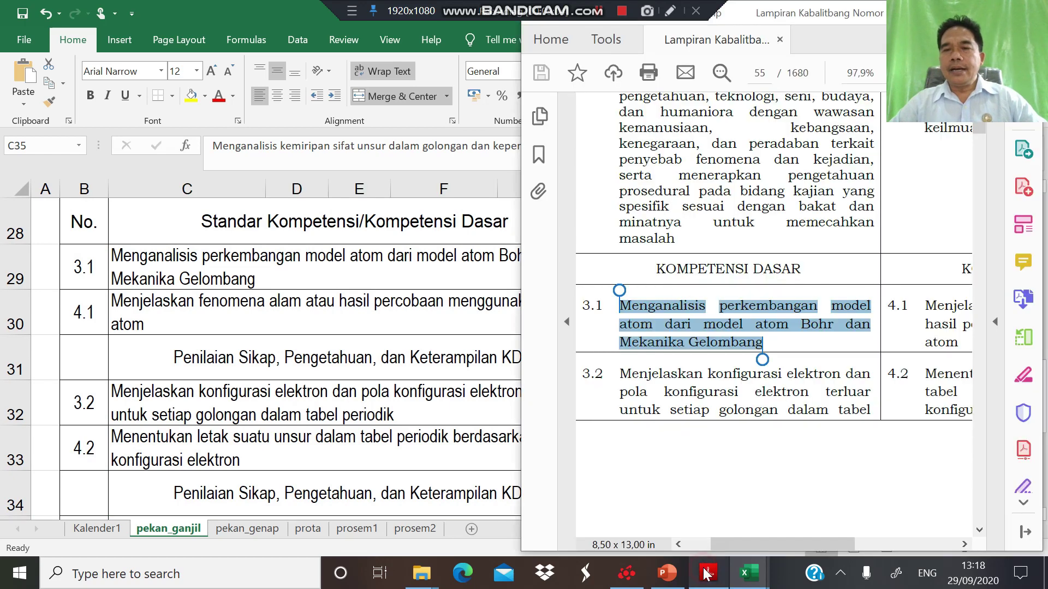
click(720, 372)
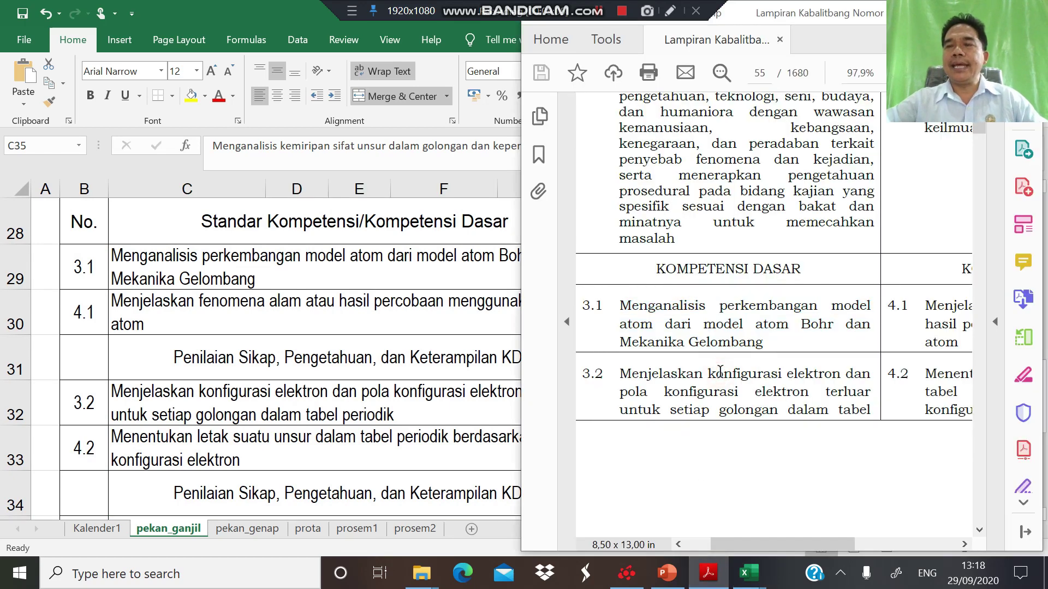
scroll(720, 373, down, 15)
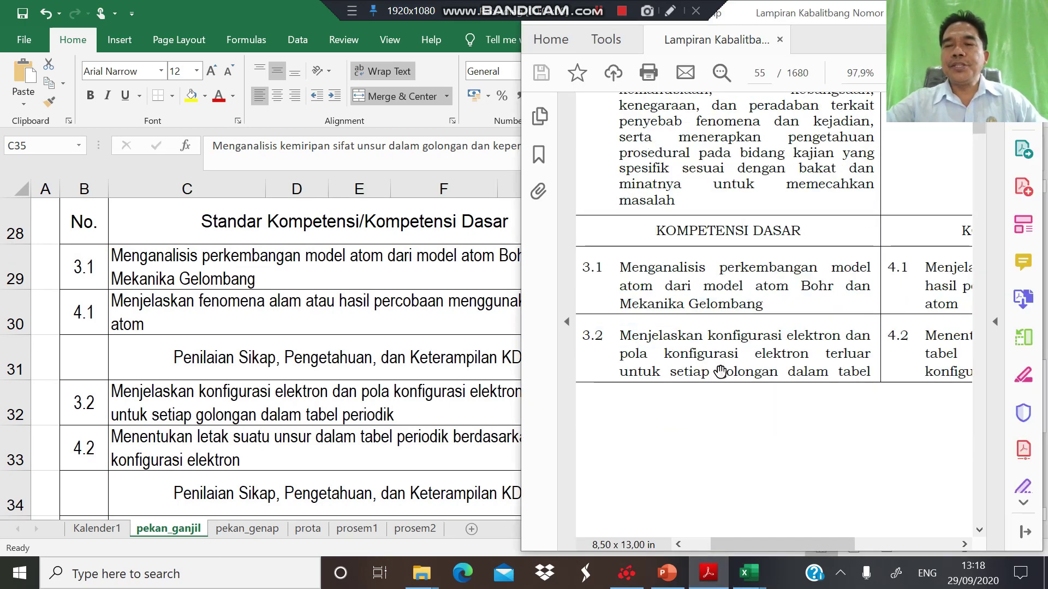
scroll(720, 373, down, 5)
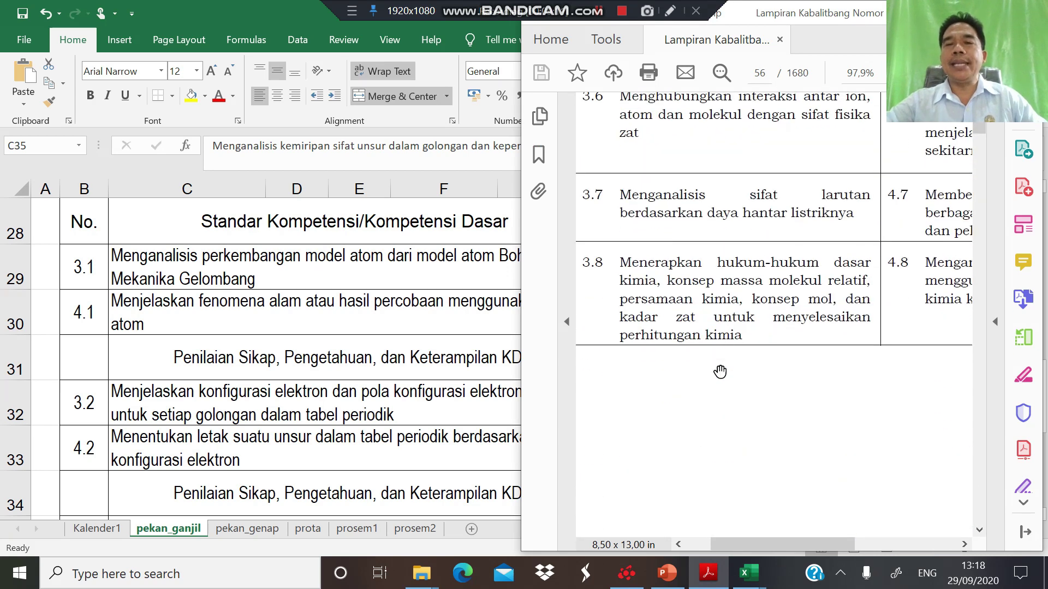
scroll(720, 372, up, 5)
scroll(721, 372, up, 8)
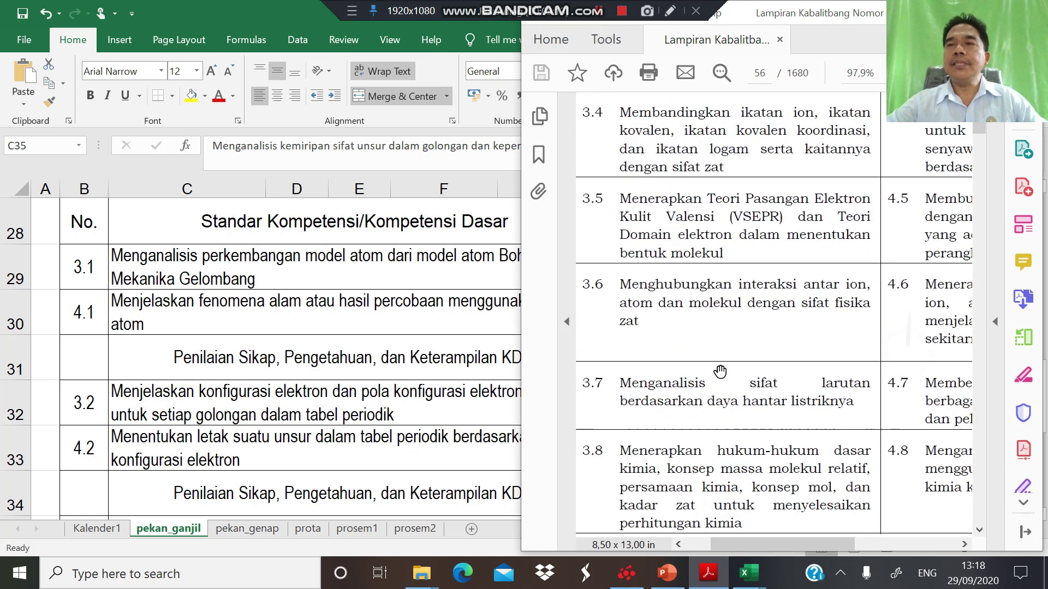
scroll(721, 373, down, 1)
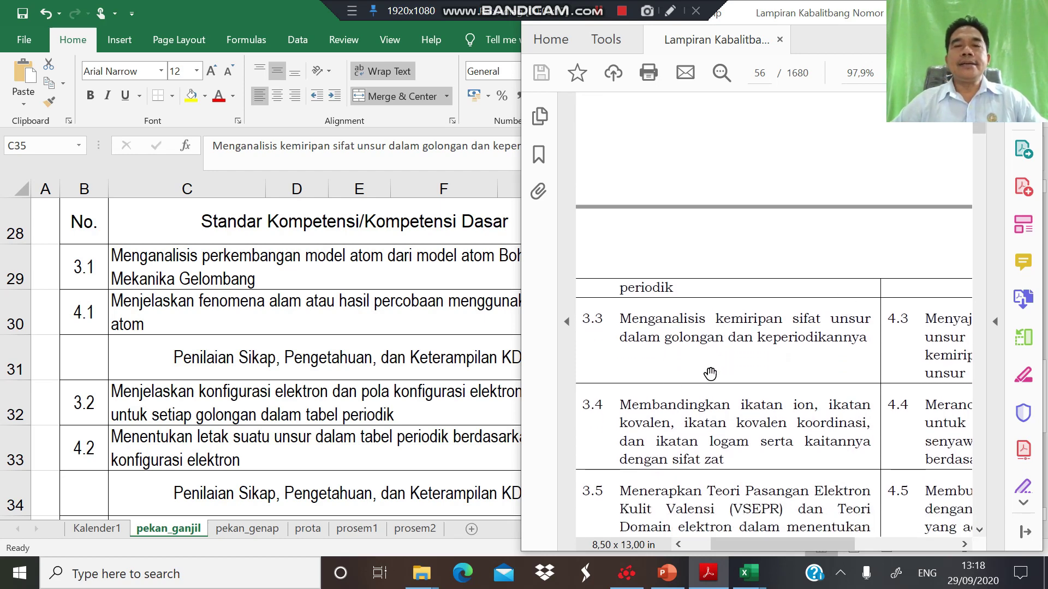
click(365, 392)
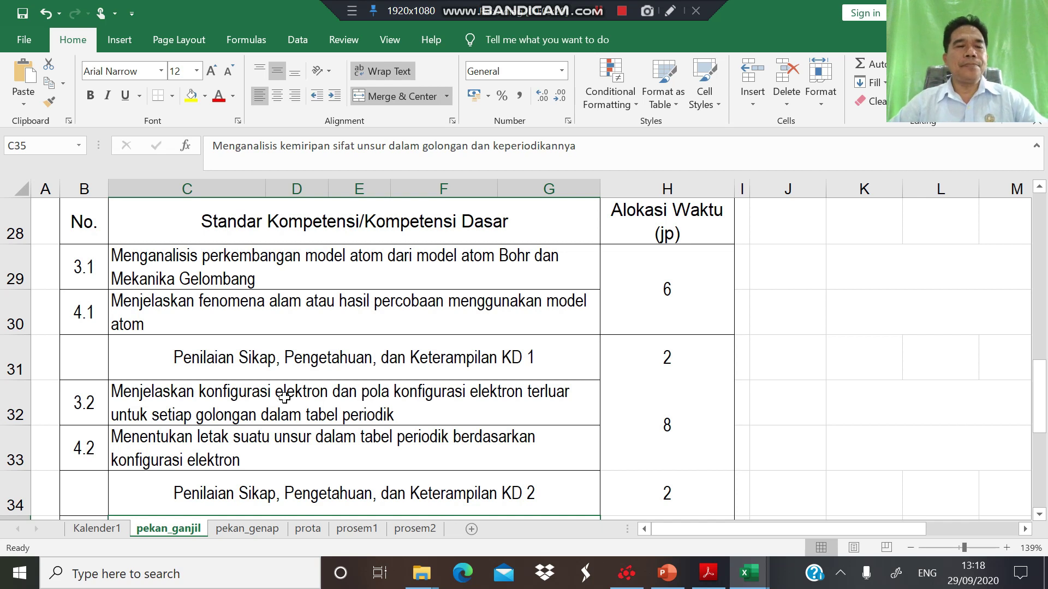
Go through the Standar Kompetensi/Kompetensi Dasar column from competency 3.2 down to the Jumlah row and back up to the table heading
click(216, 399)
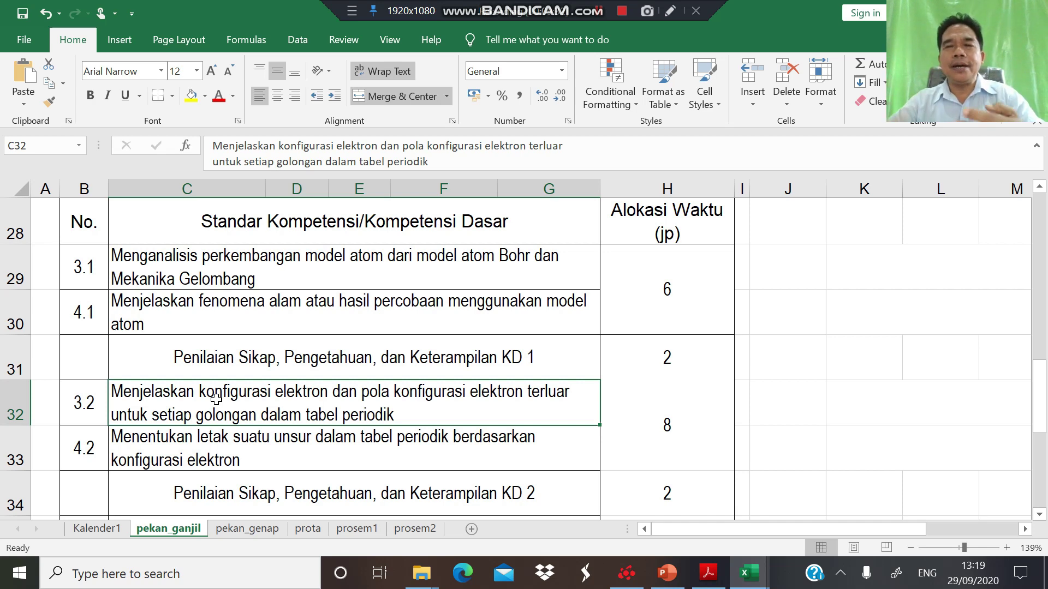
key(Down)
key(Down)
key(Down)
key(Down)
key(Down)
key(Down)
key(Down)
key(Down)
key(Down)
key(Down)
key(Down)
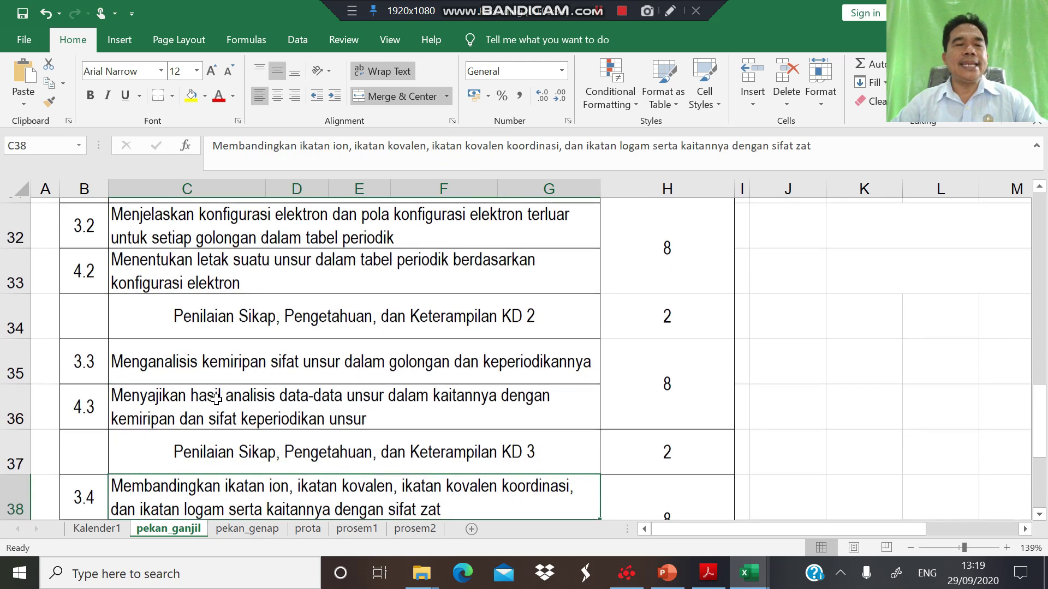
key(Up)
key(Up)
key(Up)
key(Up)
key(Up)
key(Up)
key(Up)
key(Up)
key(Up)
key(Up)
key(Up)
key(Up)
key(Up)
key(Up)
key(Up)
key(Up)
key(Up)
key(Up)
key(Up)
key(Up)
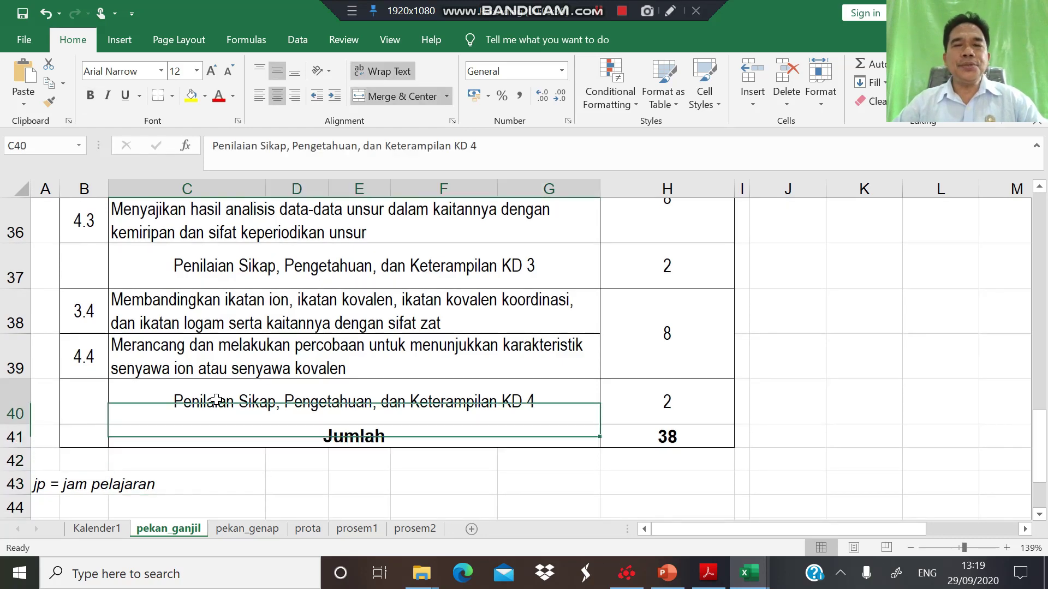
key(Down)
key(Down)
key(Down)
key(Down)
key(Down)
key(Down)
key(Down)
key(Down)
key(Down)
key(Down)
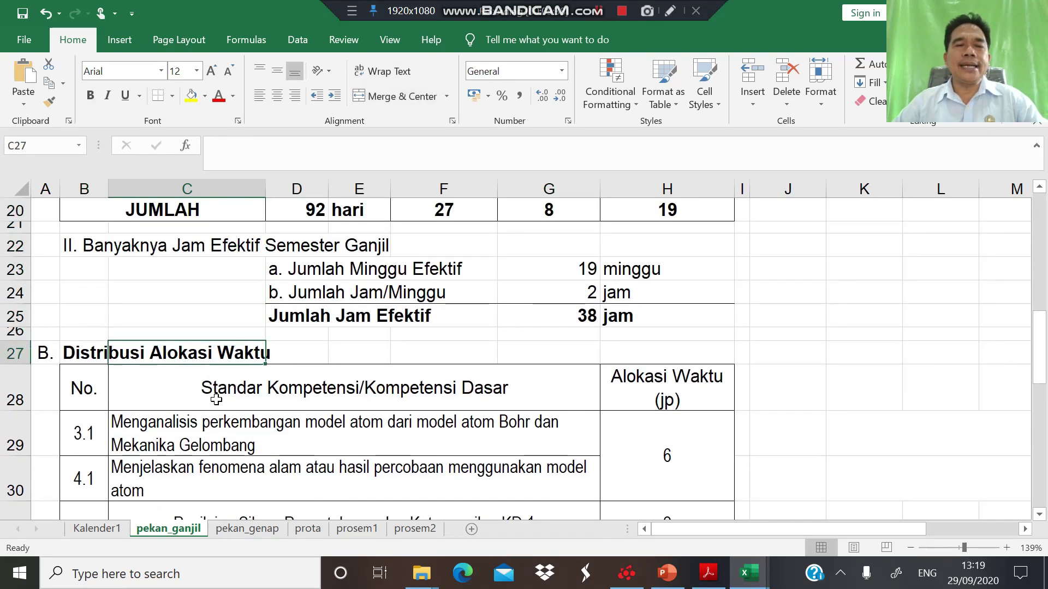
key(Down)
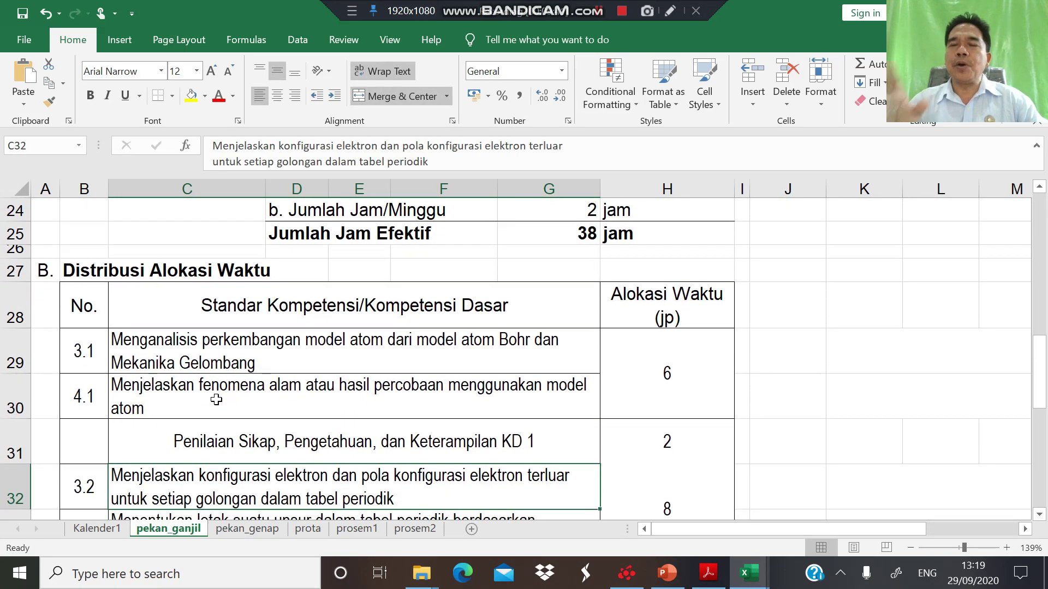
Examine how competencies 3.1 and 4.1 are paired and followed by the Penilaian KD 1 row before 3.2 and 4.2
key(Up)
key(Up)
key(Up)
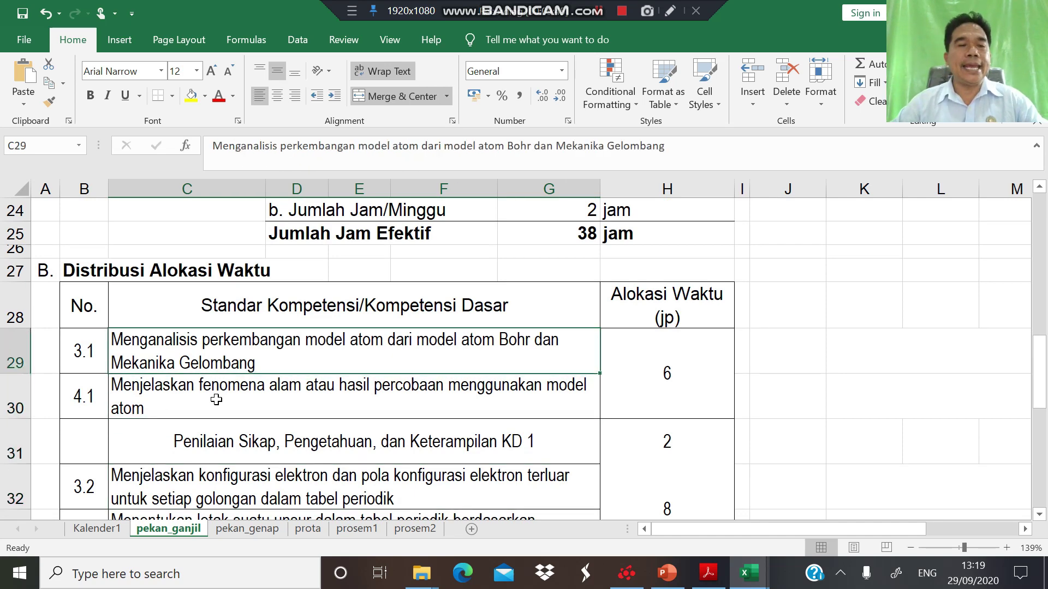
key(Down)
key(Down)
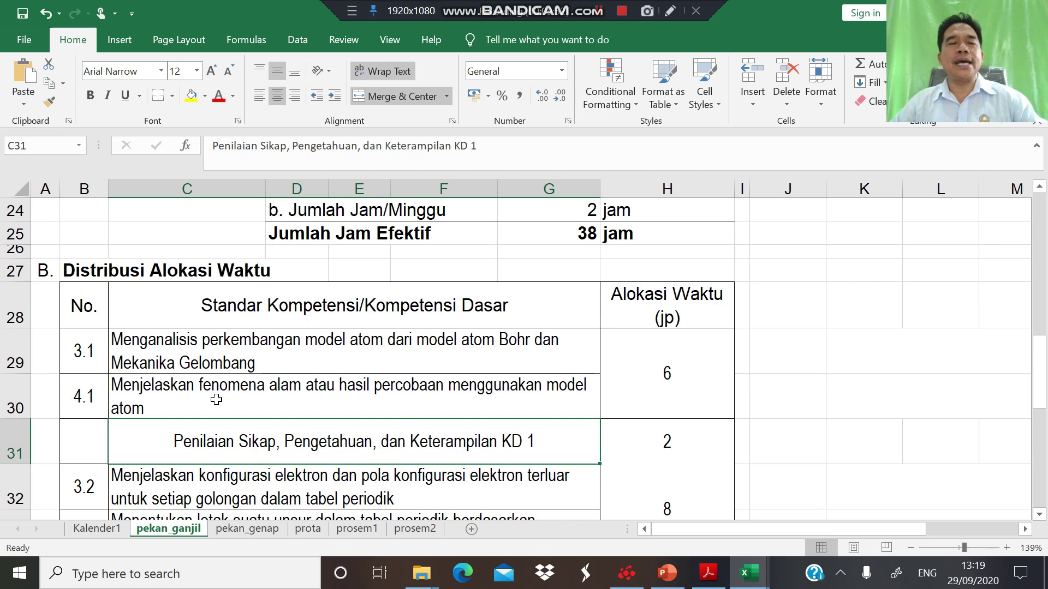
key(Down)
key(Up)
key(Up)
key(Up)
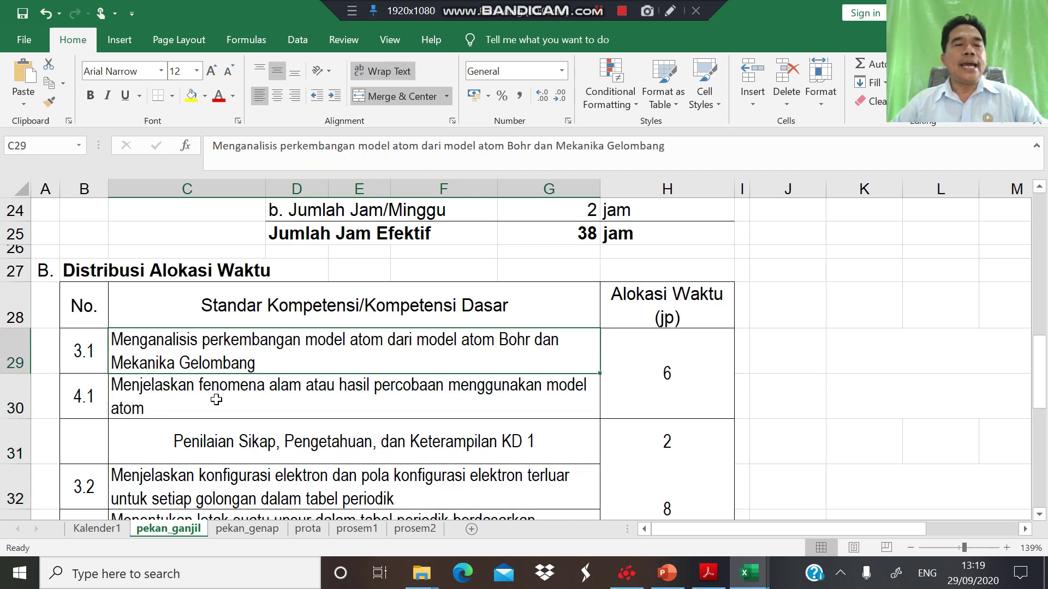
key(Down)
key(Down)
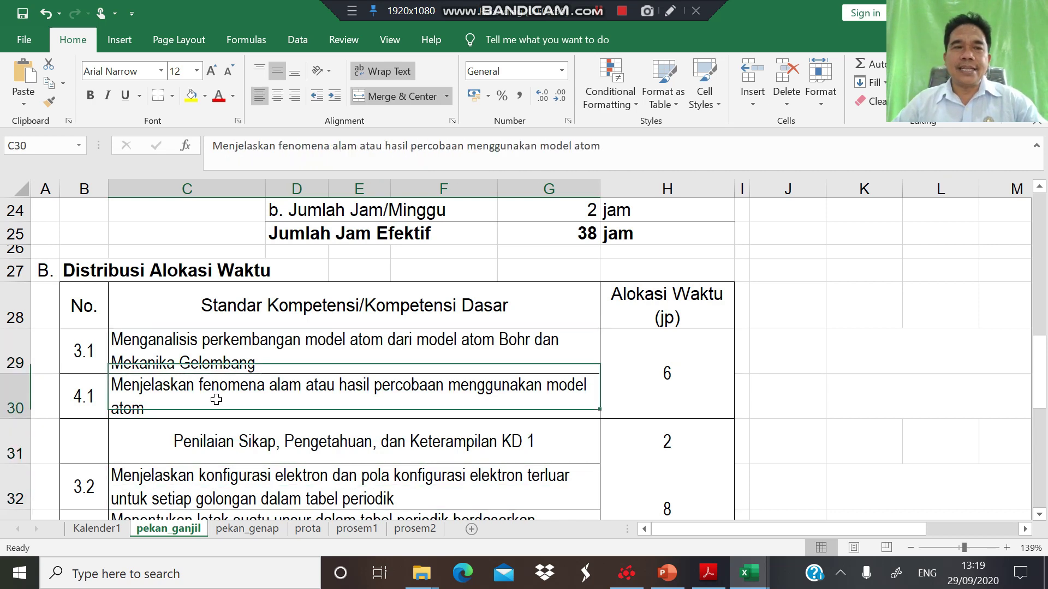
key(Down)
key(Down)
key(Down)
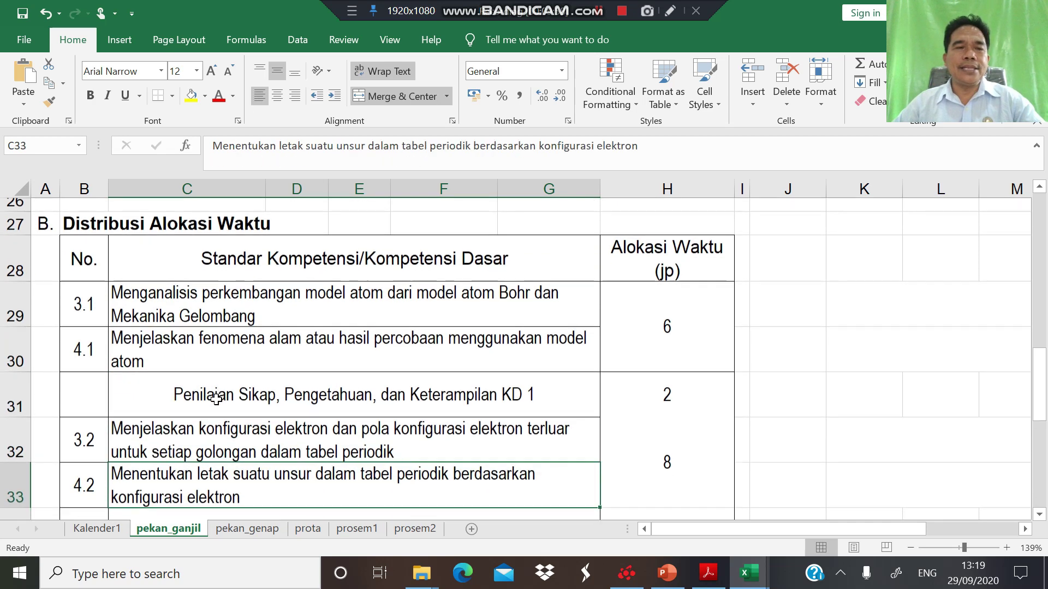
key(Up)
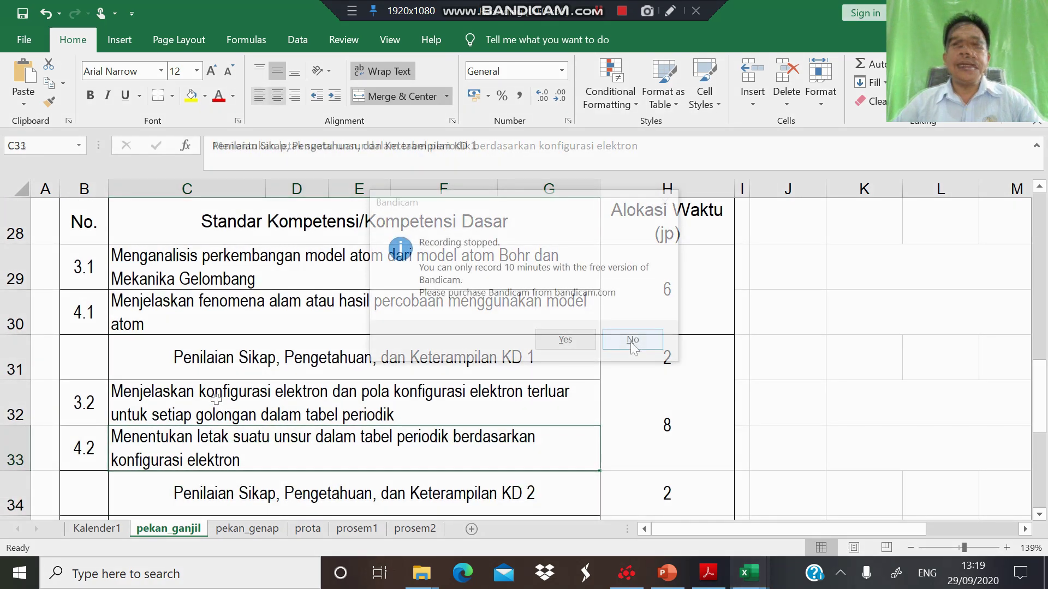
Review the remaining competency rows from the KD 1 assessment through the KD 4 assessment in column C
click(632, 339)
click(341, 379)
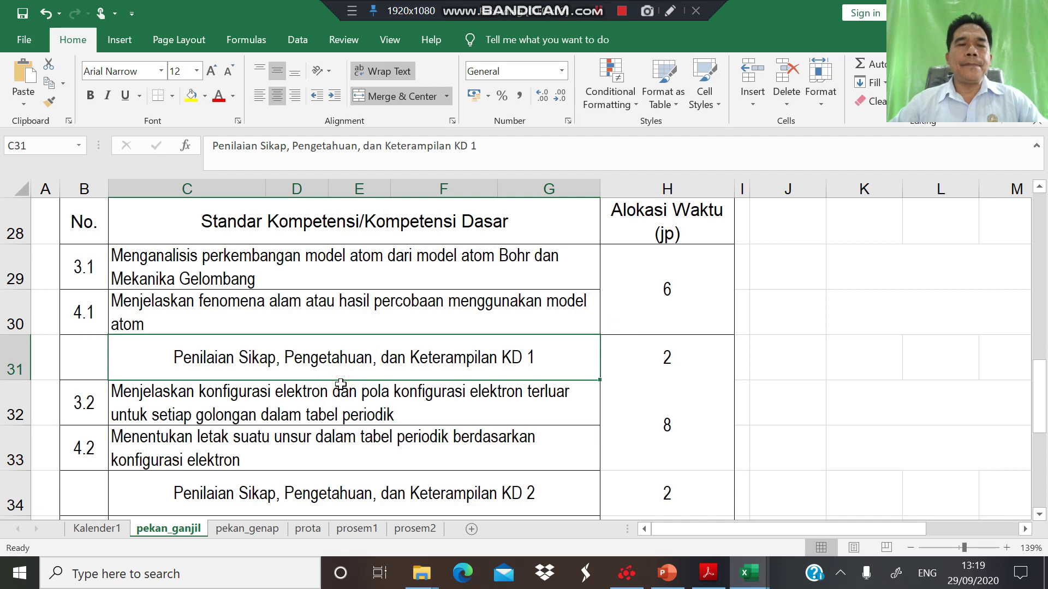
key(Down)
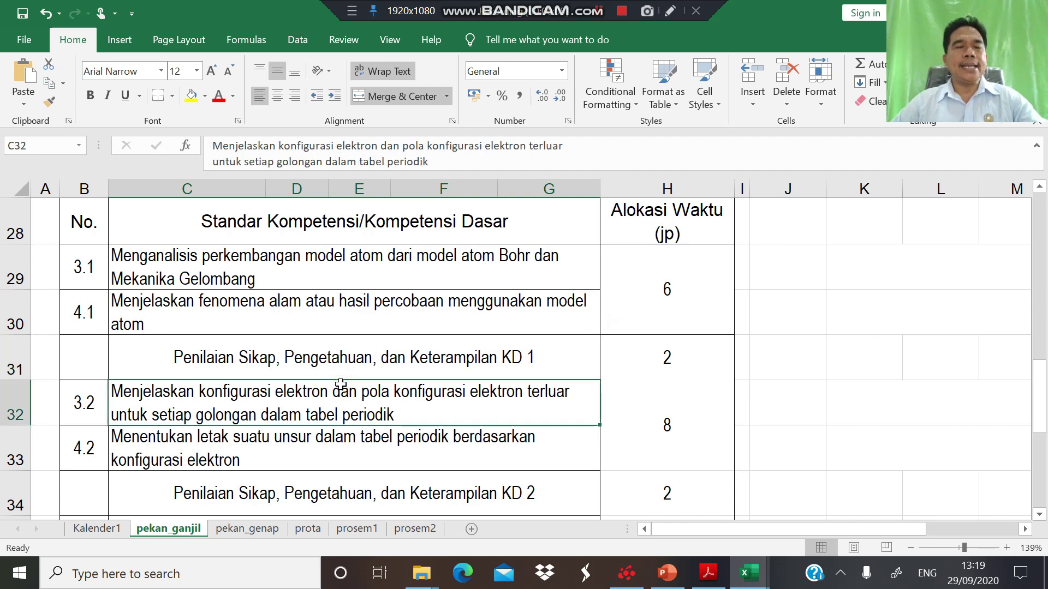
key(Down)
key(Down)
key(Down)
key(Down)
key(Down)
key(Down)
key(Down)
key(Down)
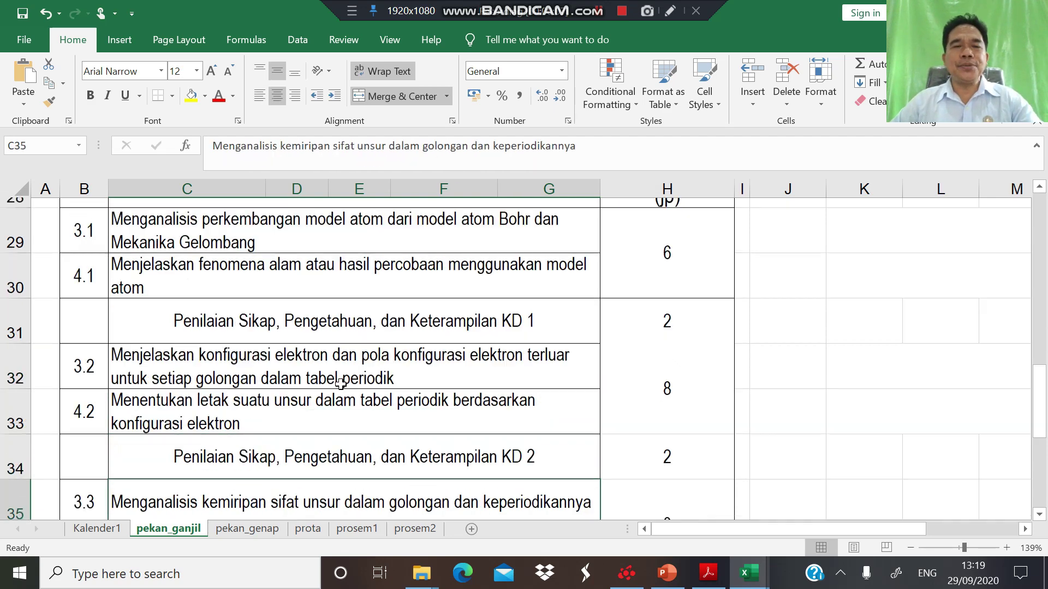
key(Down)
key(Up)
key(Up)
key(Up)
key(Up)
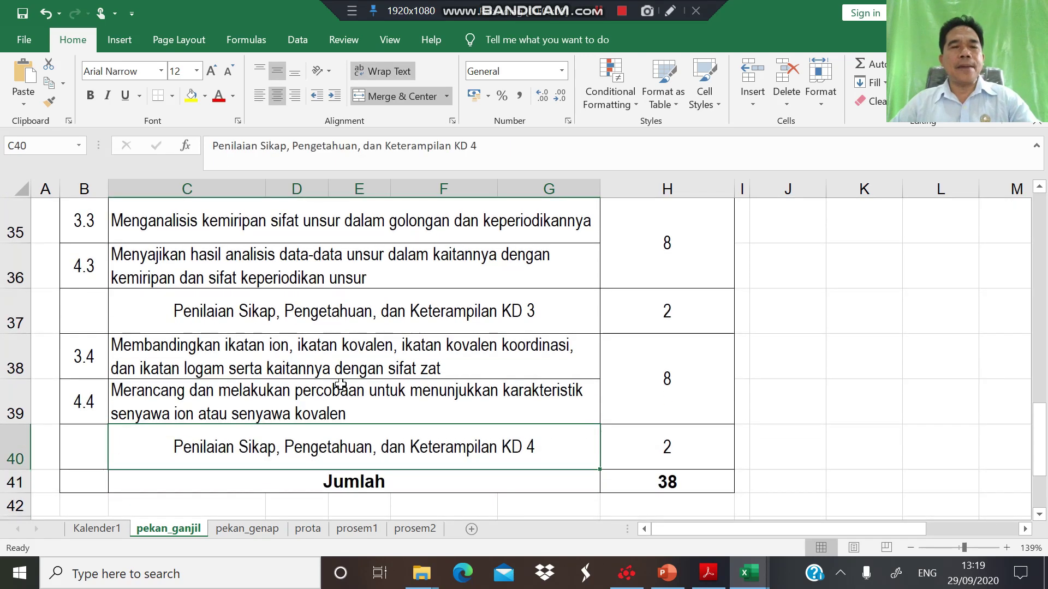
key(Down)
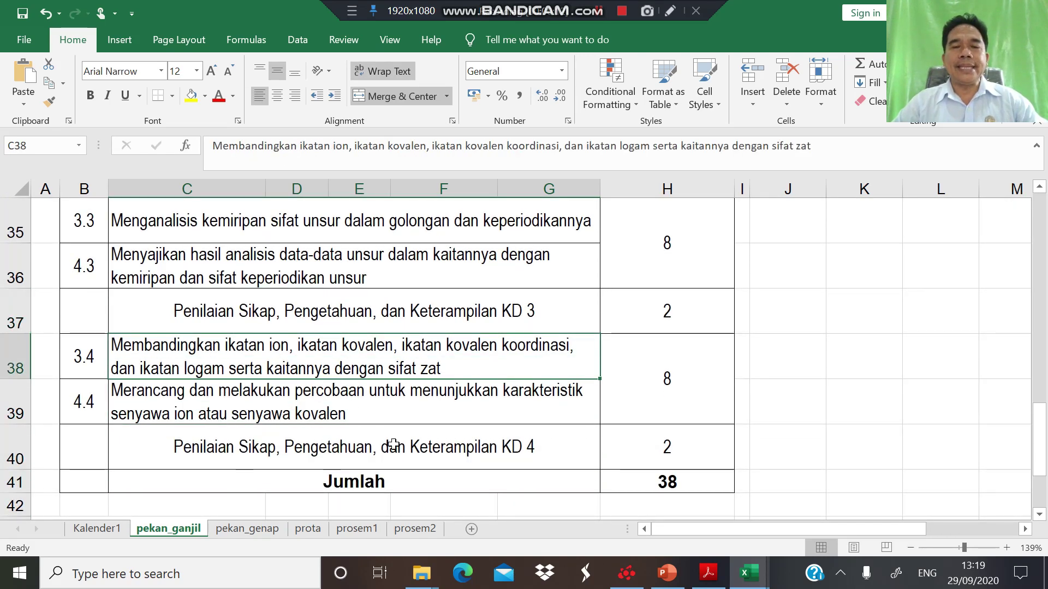
Examine the Alokasi Waktu (jp) column upward from competency 3.4 to the hours for competency 3.1 and its KD 1 assessment
click(689, 331)
key(Up)
key(Up)
key(Up)
key(Up)
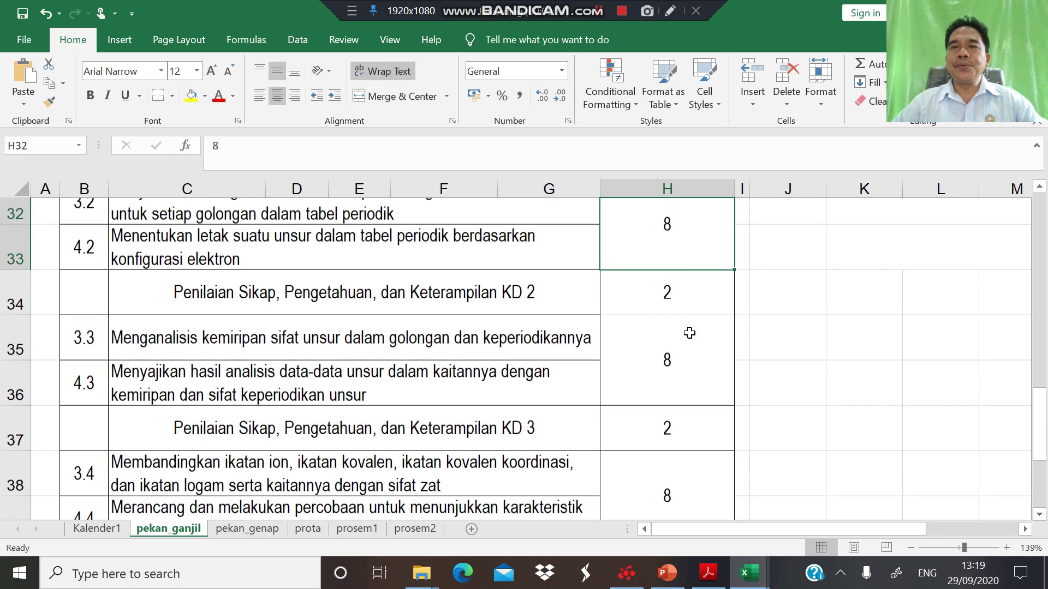
key(Up)
key(Up)
key(Up)
key(Up)
key(Up)
key(Down)
key(Down)
key(Down)
key(Down)
key(Down)
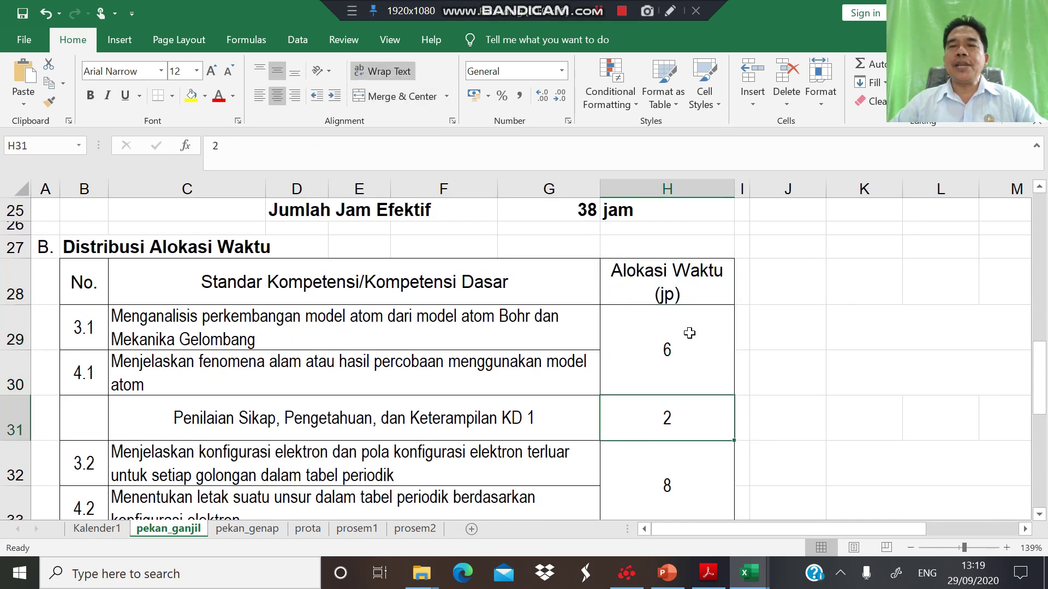
key(Up)
key(Down)
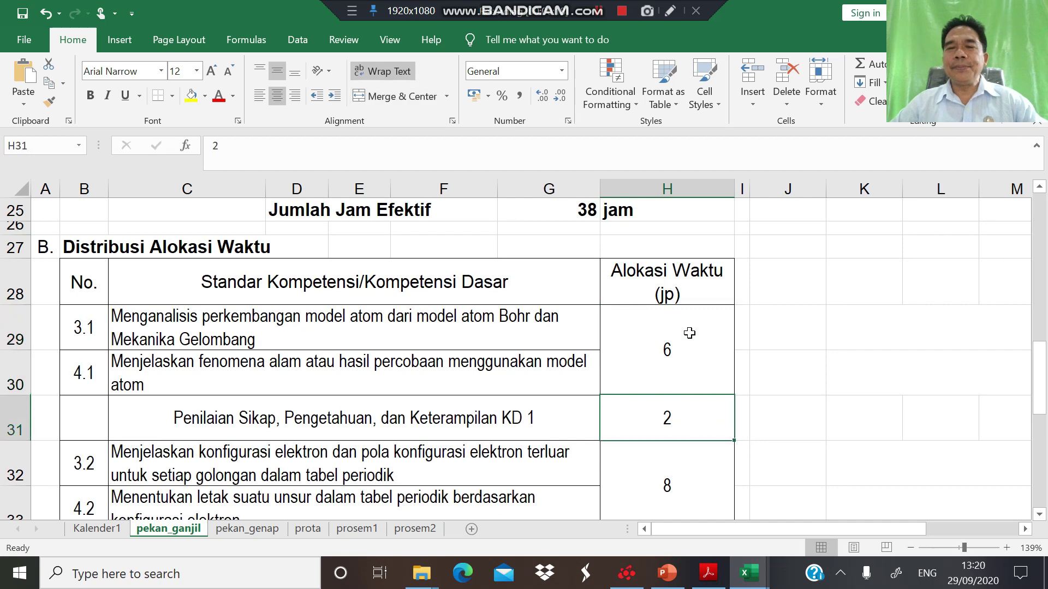
Check the hours allotted to each competency pair and assessment in column H, down to the Jumlah formula in H41
key(Down)
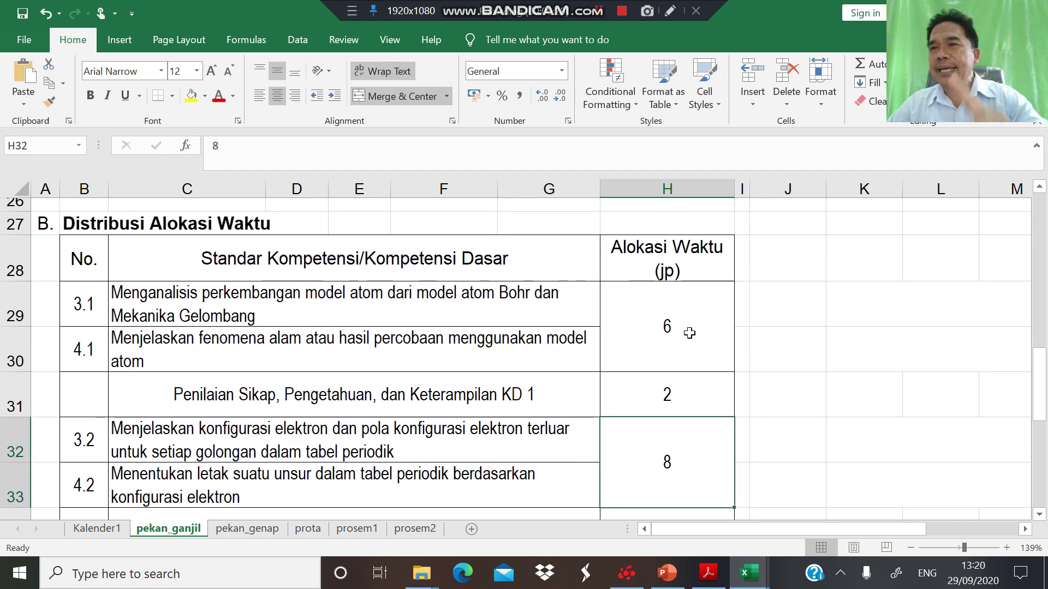
key(Up)
key(Up)
key(Up)
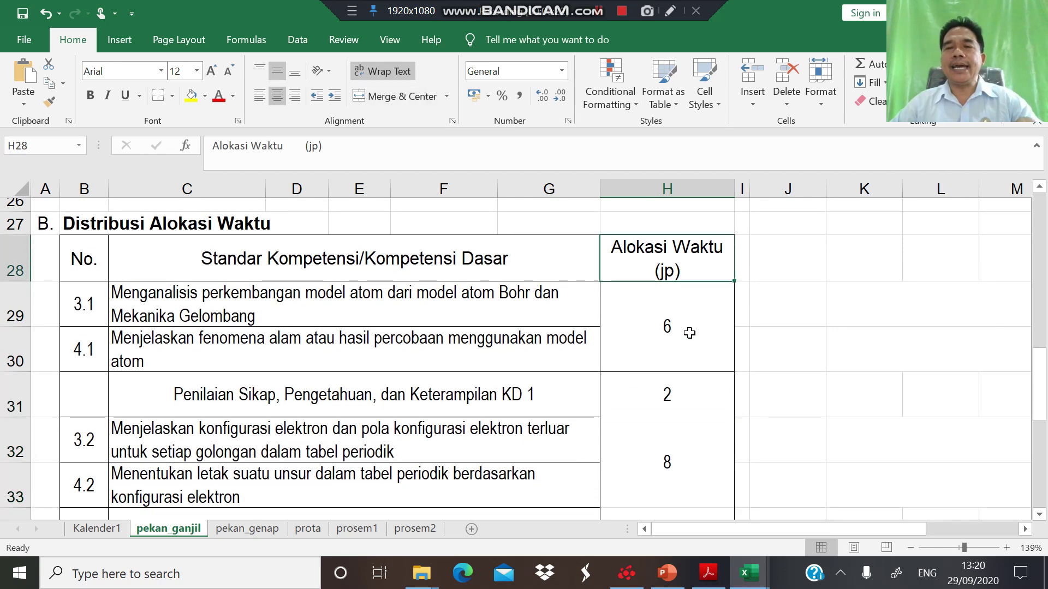
key(Down)
key(Down)
key(Down)
key(Down)
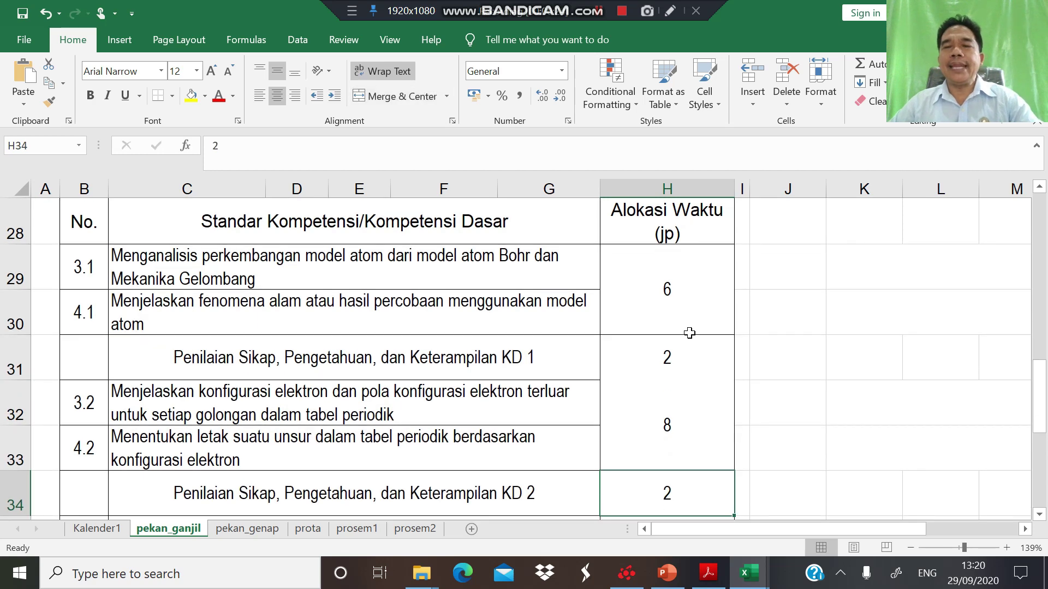
key(Up)
key(Up)
key(Down)
key(Down)
key(Down)
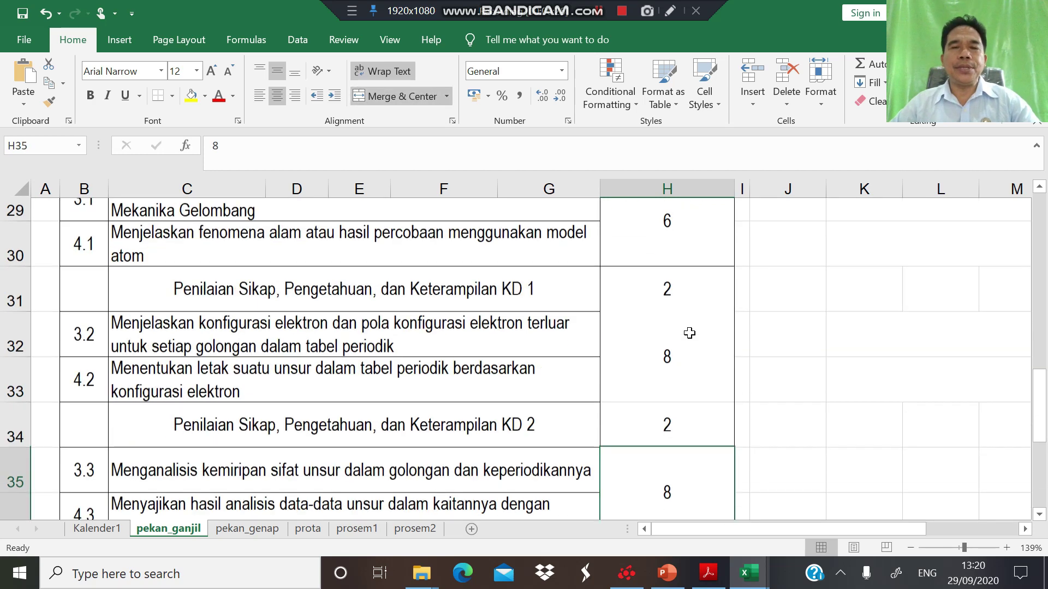
scroll(690, 333, down, 2)
key(Down)
key(Down)
key(Down)
key(Down)
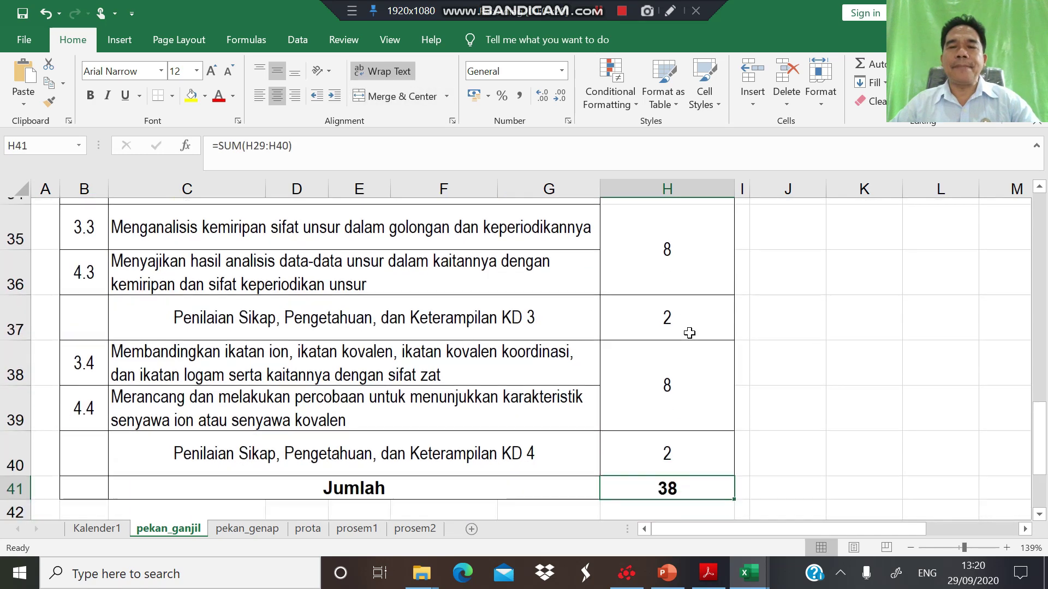
Recheck the hours in column H from the KD 4 assessment up to competency pair 3.3 and 4.3
key(Up)
key(Down)
key(Up)
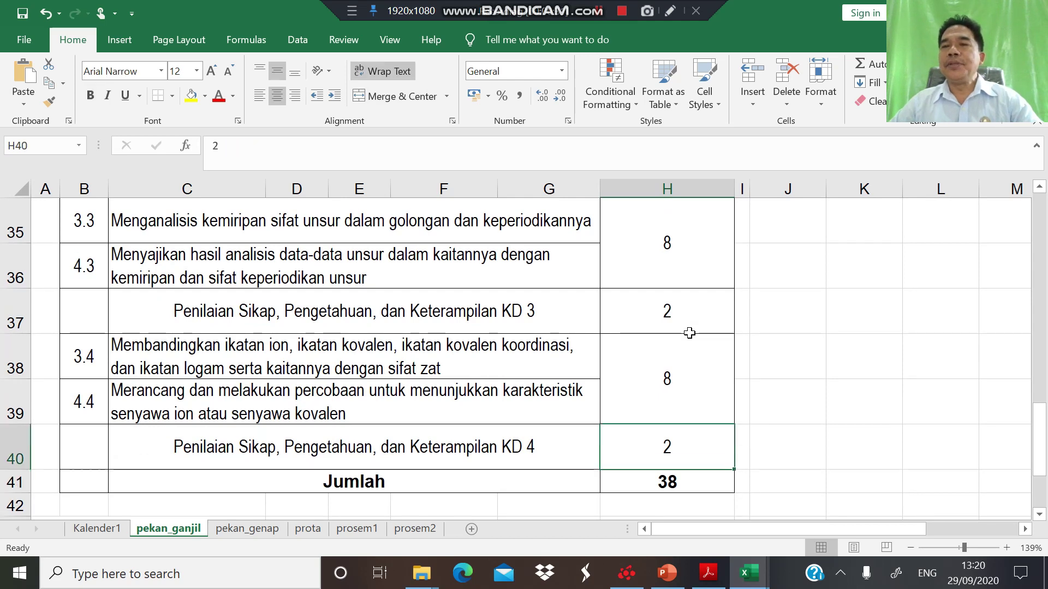
key(Up)
key(Up)
key(Up)
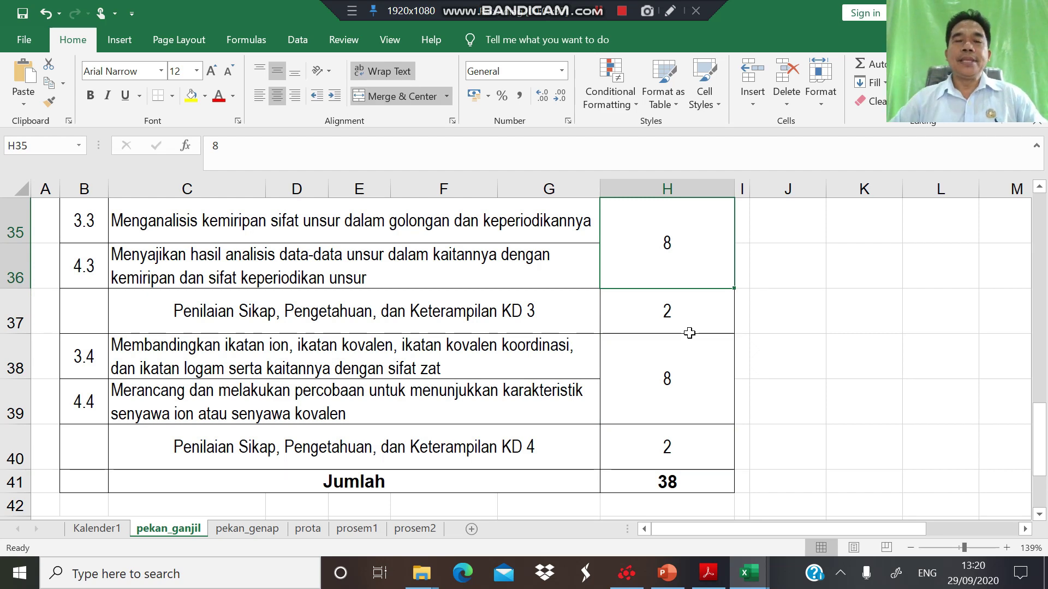
Open the pekan_genap sheet, and locate competencies 3.5 through 3.8 in the curriculum PDF
click(262, 530)
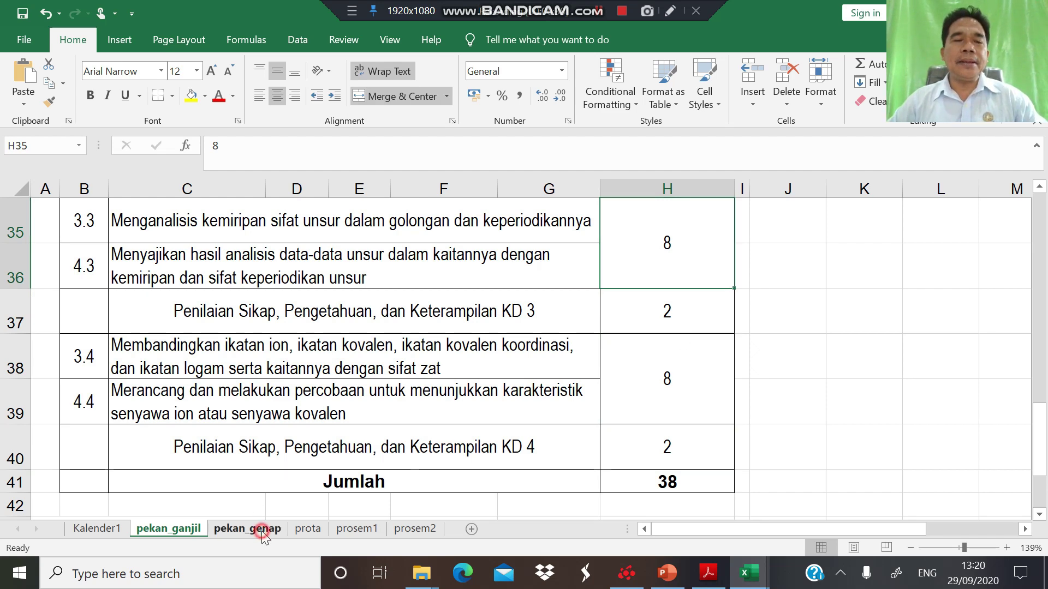
click(703, 580)
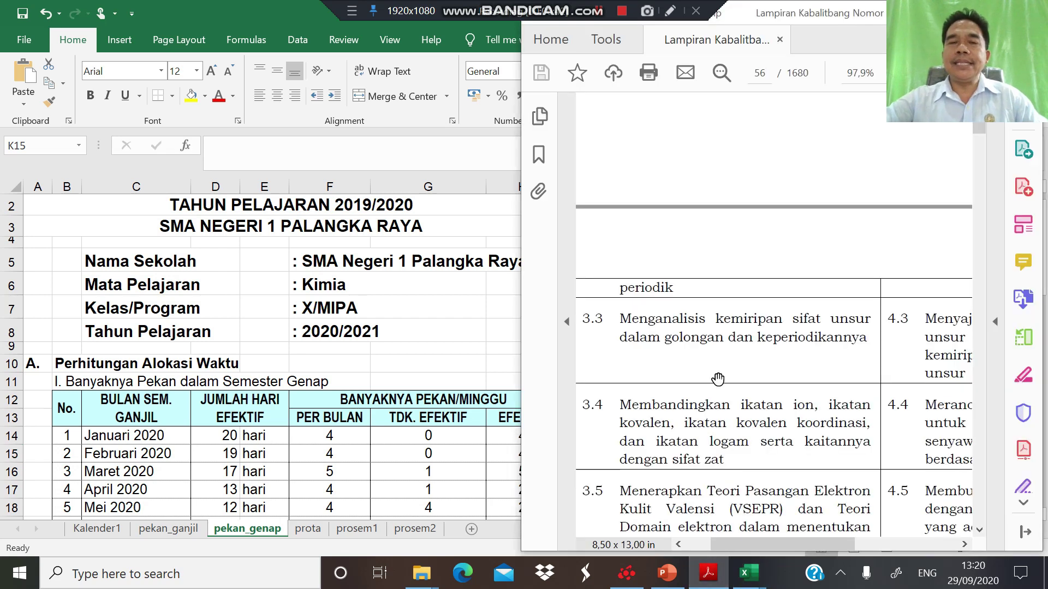
scroll(717, 379, down, 10)
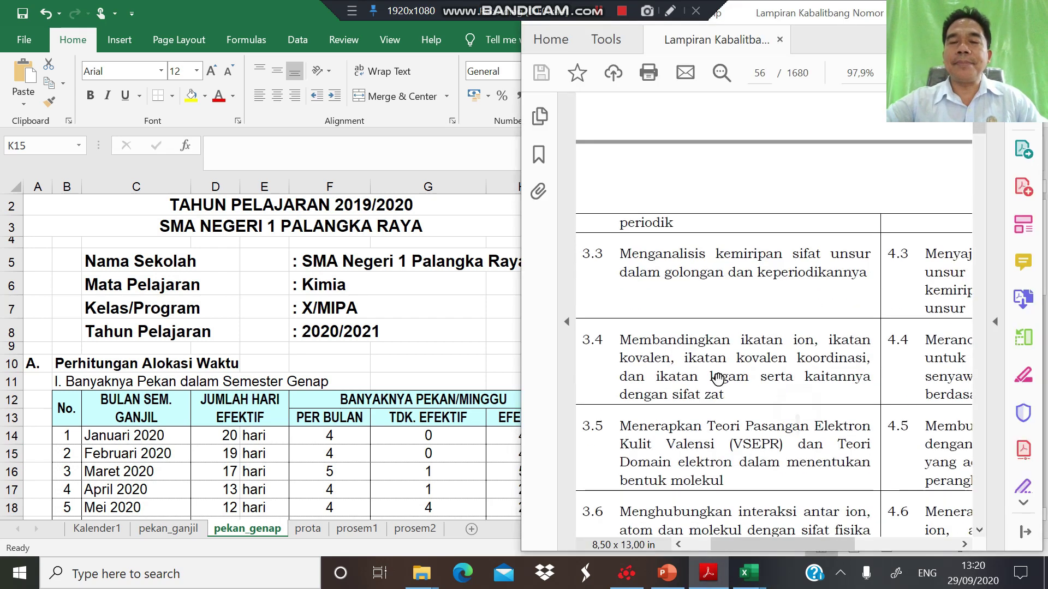
scroll(718, 378, down, 2)
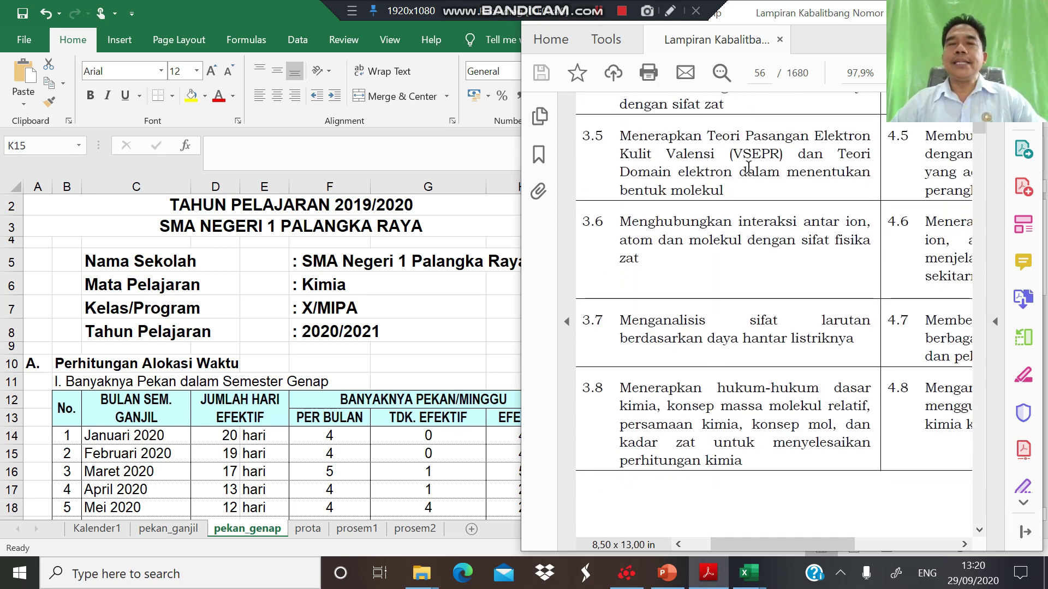
Switch back to Excel and view the monthly effective weeks table on the pekan_genap sheet
click(276, 485)
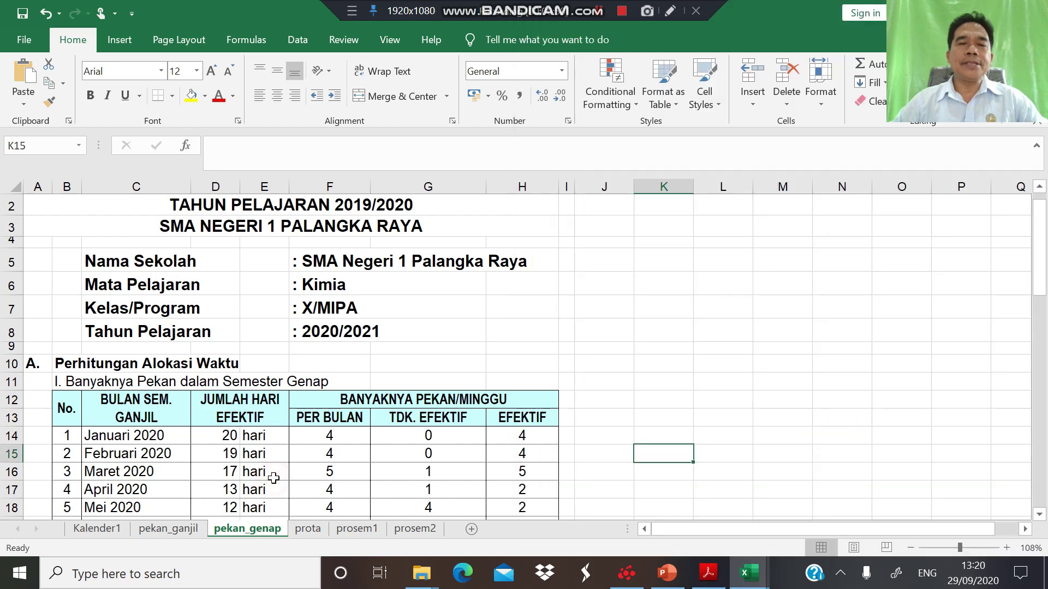
drag(273, 473, 311, 468)
scroll(313, 470, up, 2)
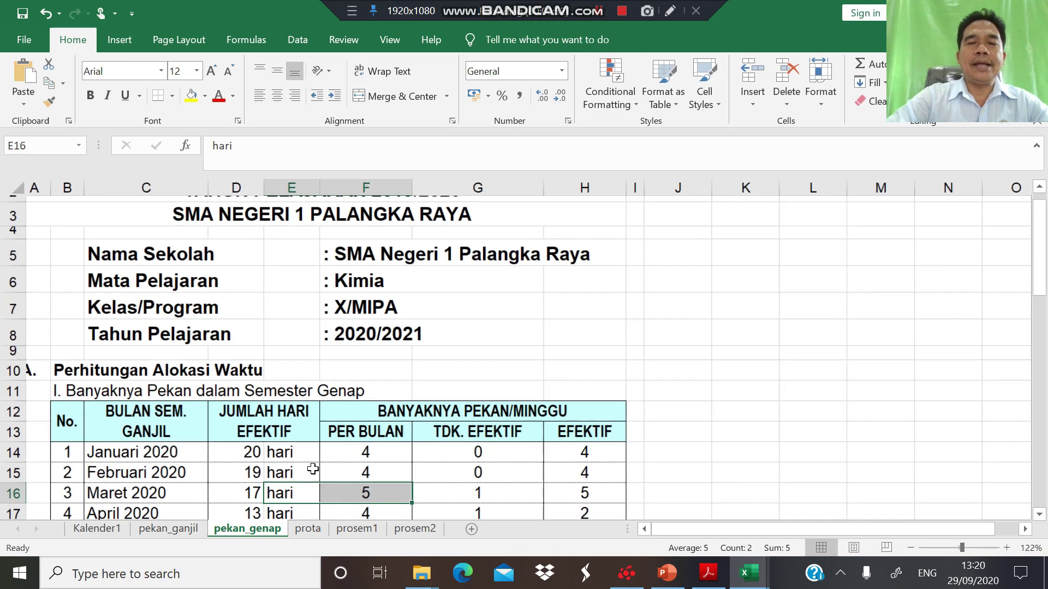
scroll(313, 469, down, 3)
scroll(313, 470, down, 1)
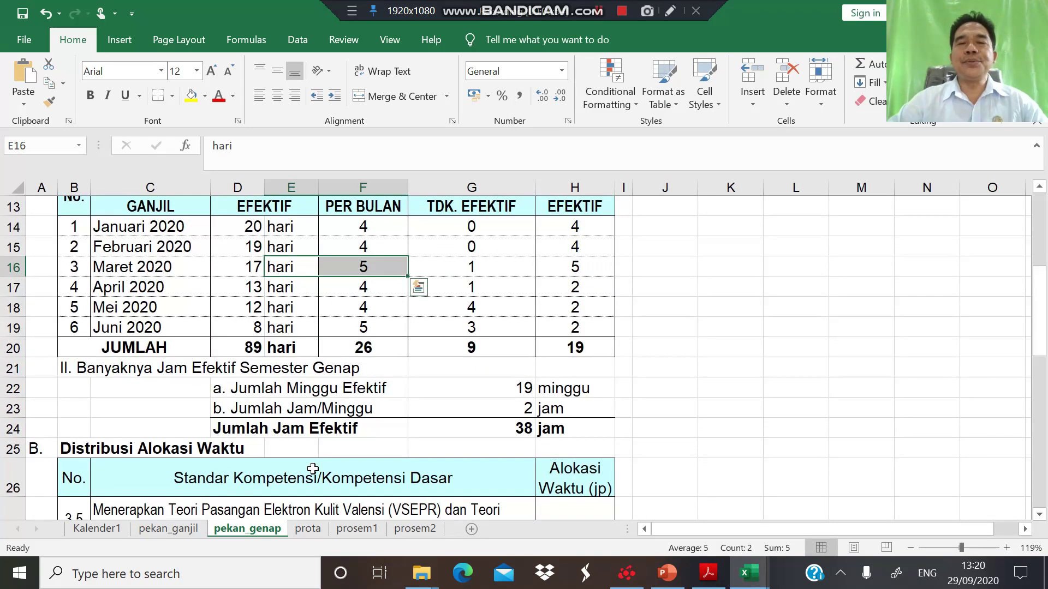
Check the effective weeks in column H from February down to the JUMLAH formula in H20
click(523, 265)
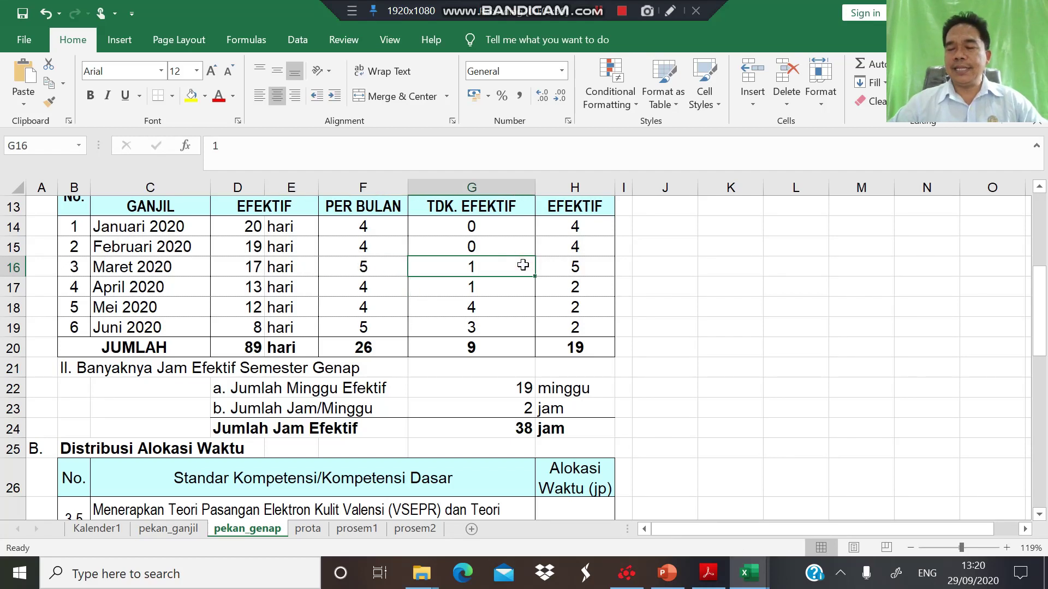
key(Up)
key(Right)
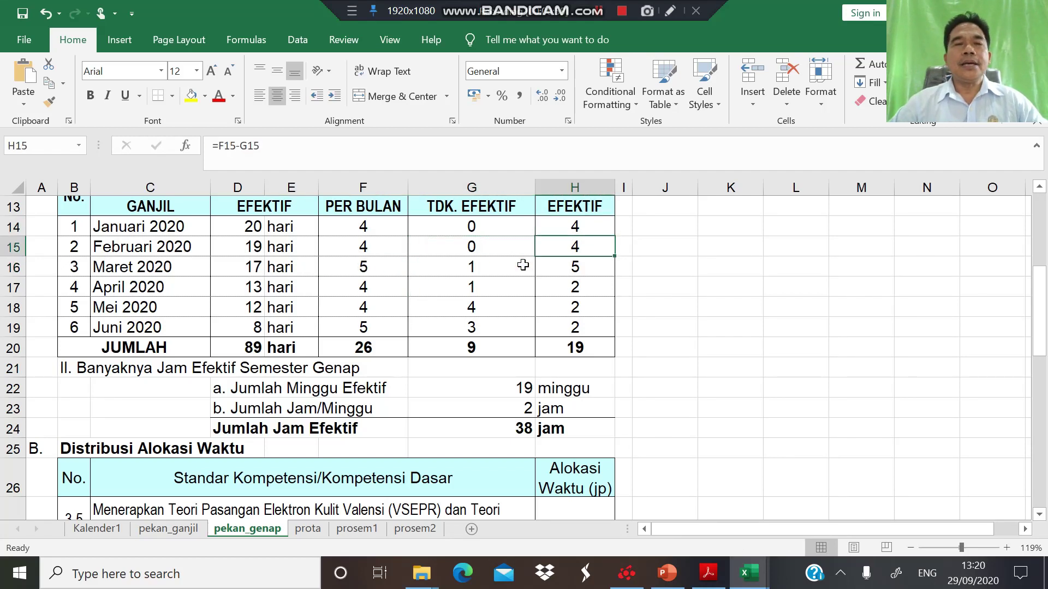
key(Down)
key(Down)
key(Down)
key(Down)
key(Down)
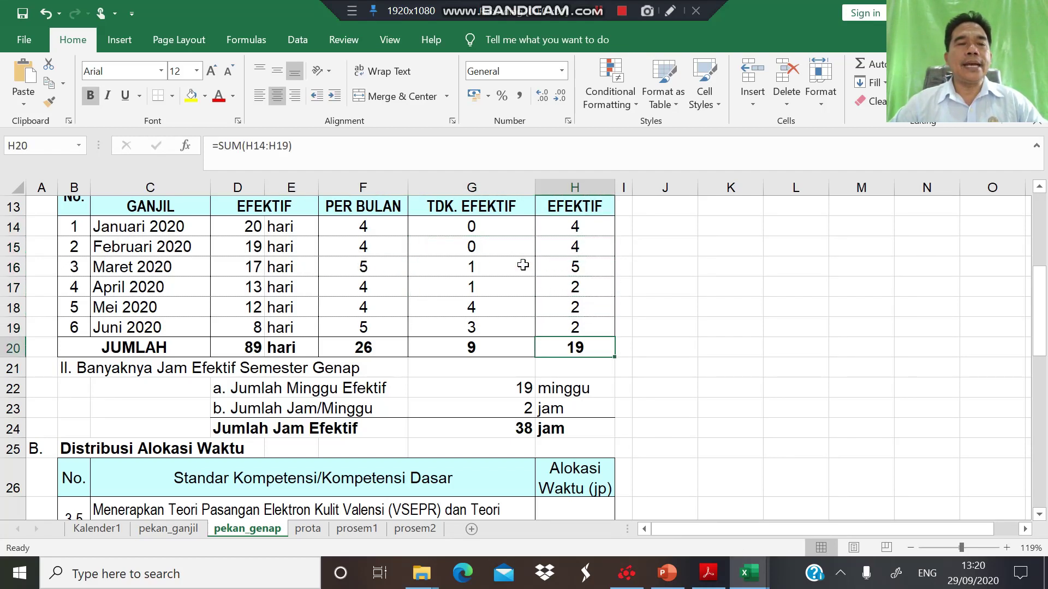
Go over the monthly EFEKTIF week values again, starting from January in H14
key(Up)
key(Up)
key(Up)
key(Up)
key(Up)
key(Up)
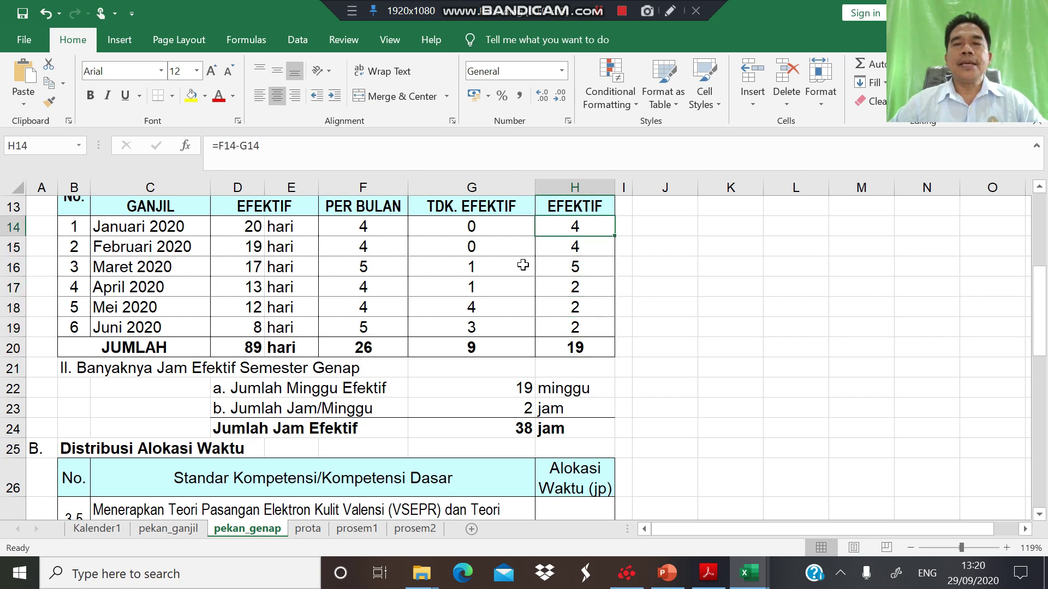
key(Down)
key(Down)
key(Down)
key(Down)
key(Down)
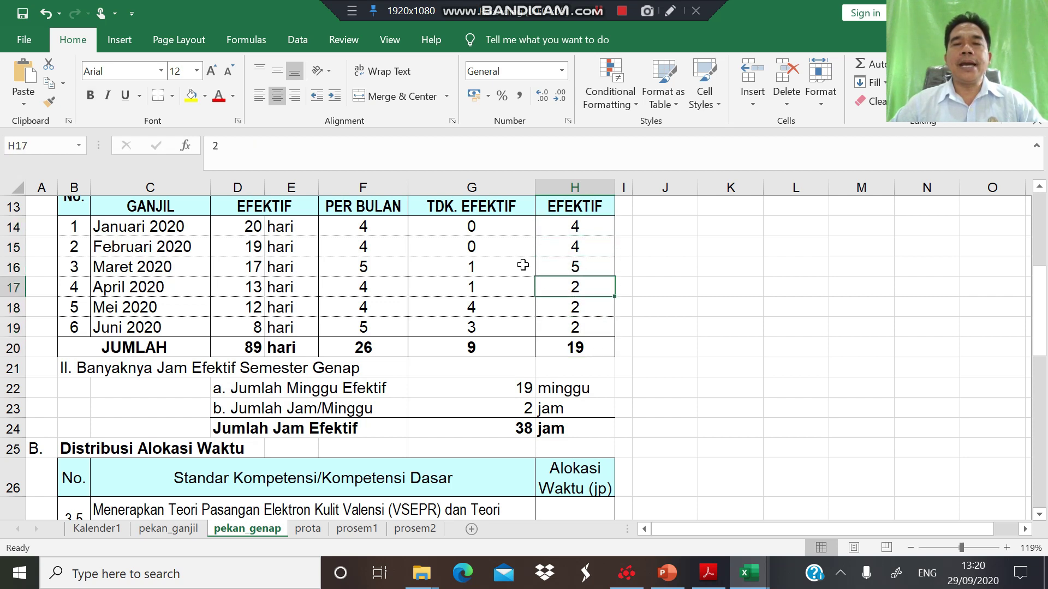
Examine the Banyaknya Jam Efektif Semester Genap section, including the Jumlah Jam Efektif formula in G24
key(Down)
key(Down)
key(Down)
key(Down)
key(Down)
key(Down)
key(Down)
key(Down)
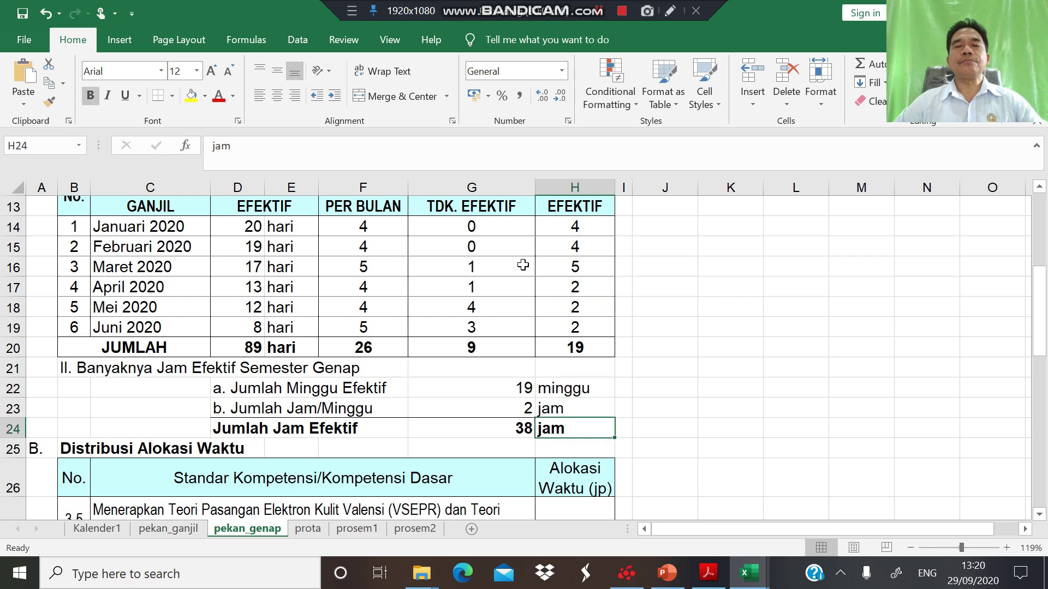
key(Up)
key(Up)
key(Up)
key(Up)
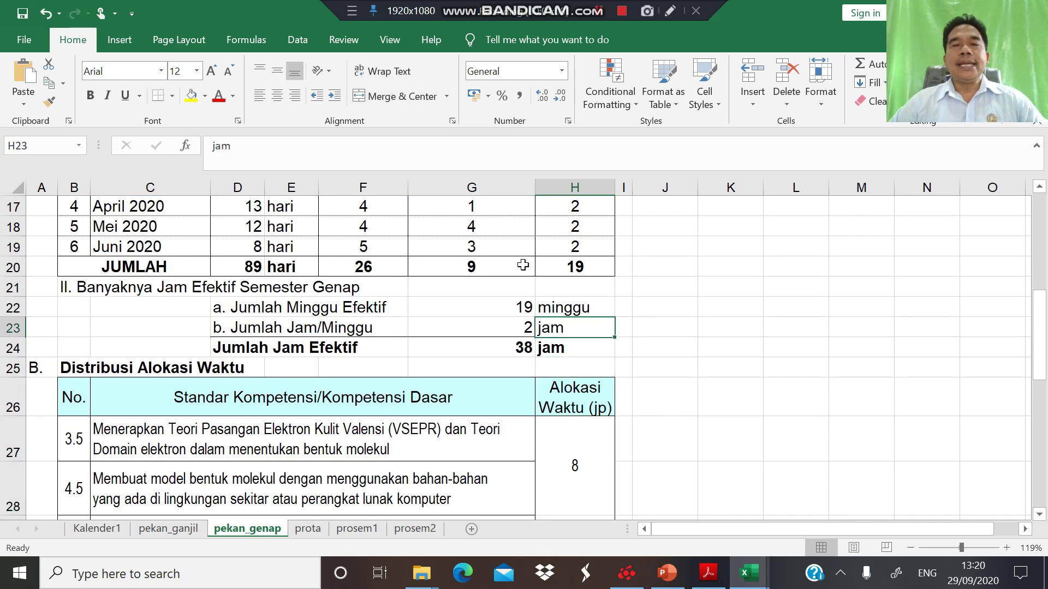
key(Left)
key(Down)
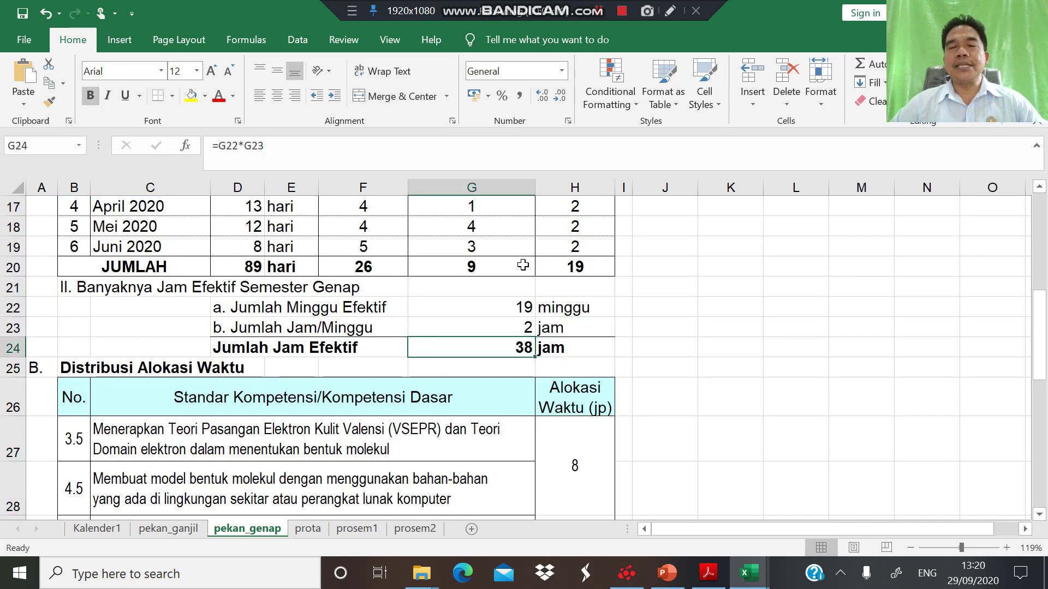
Examine the opening rows of the Distribusi Alokasi Waktu table, covering competencies 3.5 and 4.5 through 3.6
key(Down)
key(Down)
key(Down)
key(Down)
key(Down)
key(Down)
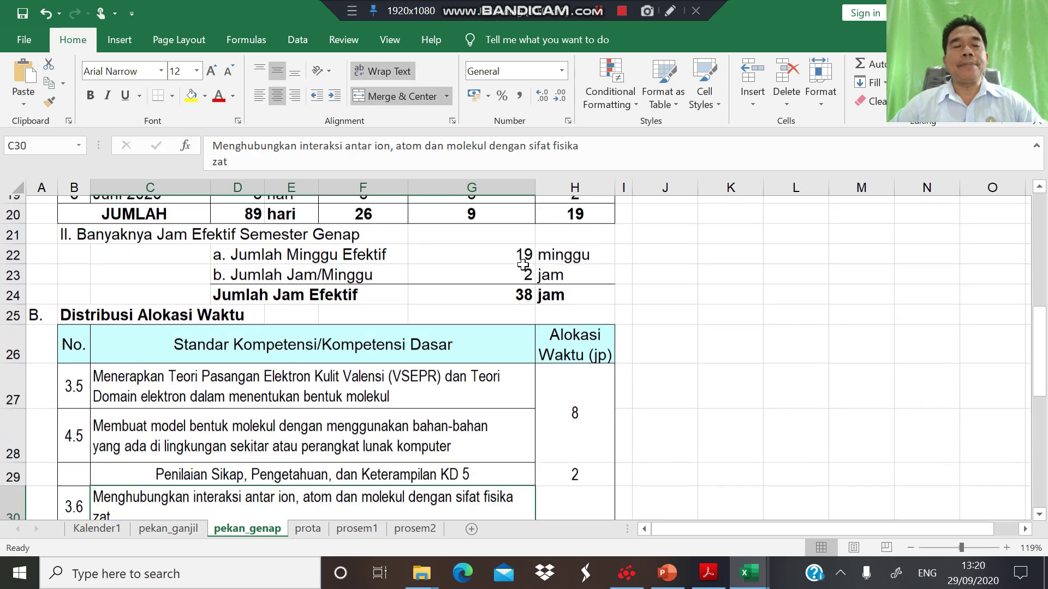
key(Up)
key(Up)
key(Up)
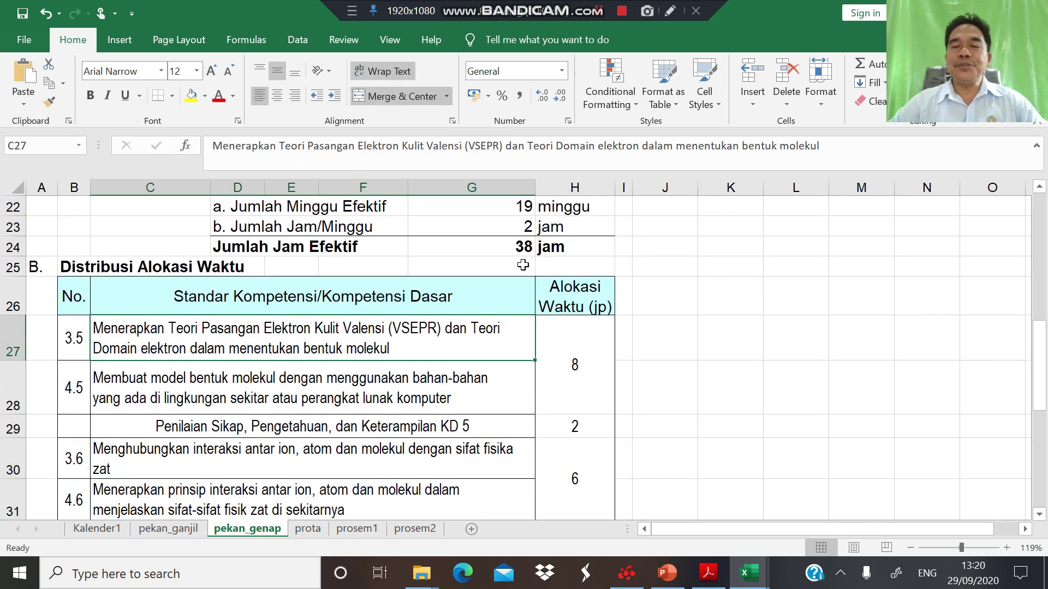
Compare competency 3.5 in the curriculum PDF with the text in C27, and inspect competency 4.5 in C28
click(708, 573)
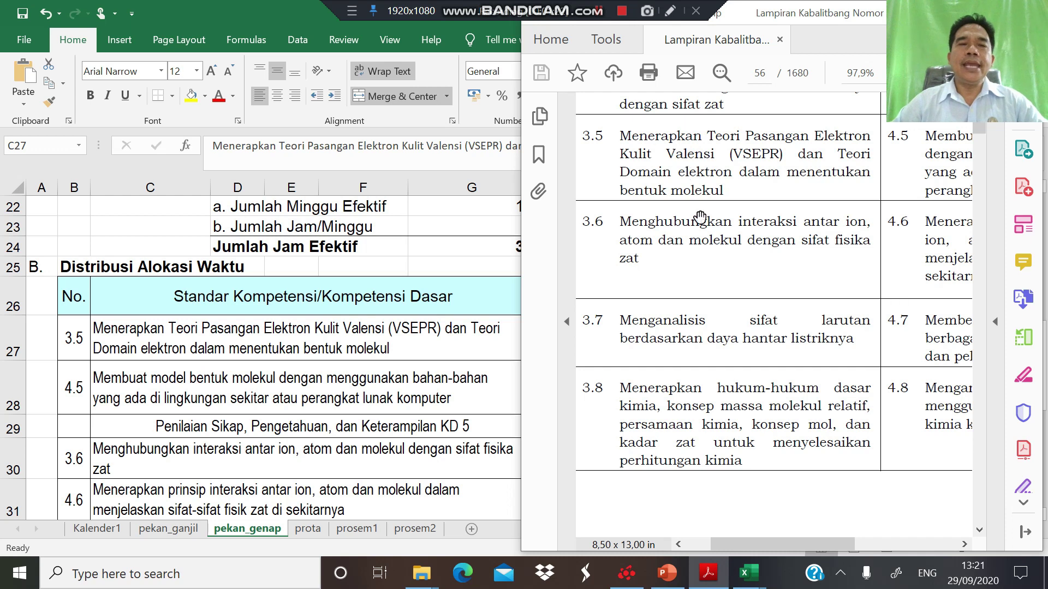
click(172, 327)
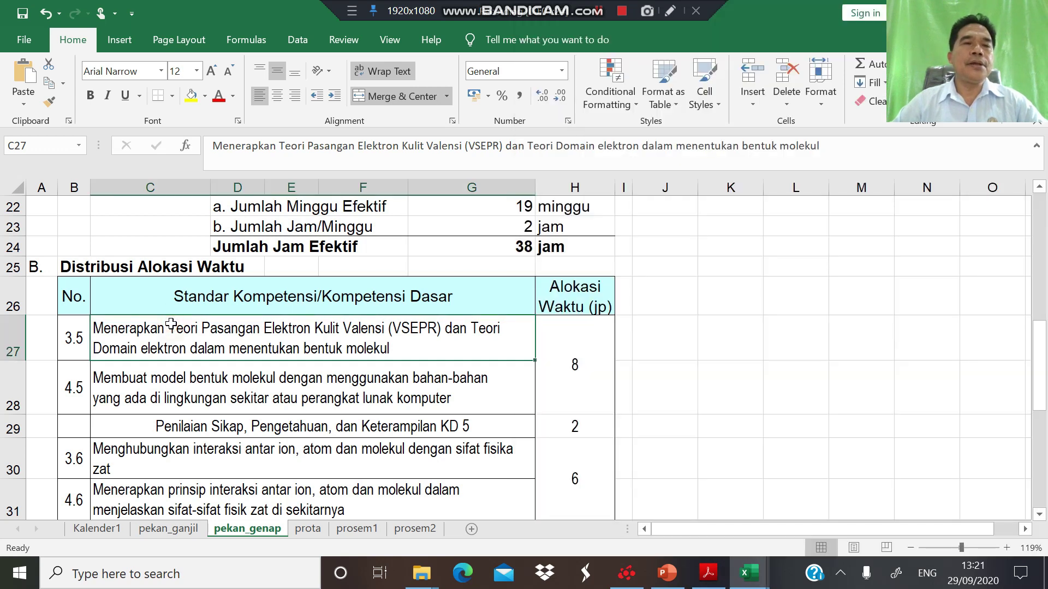
click(235, 148)
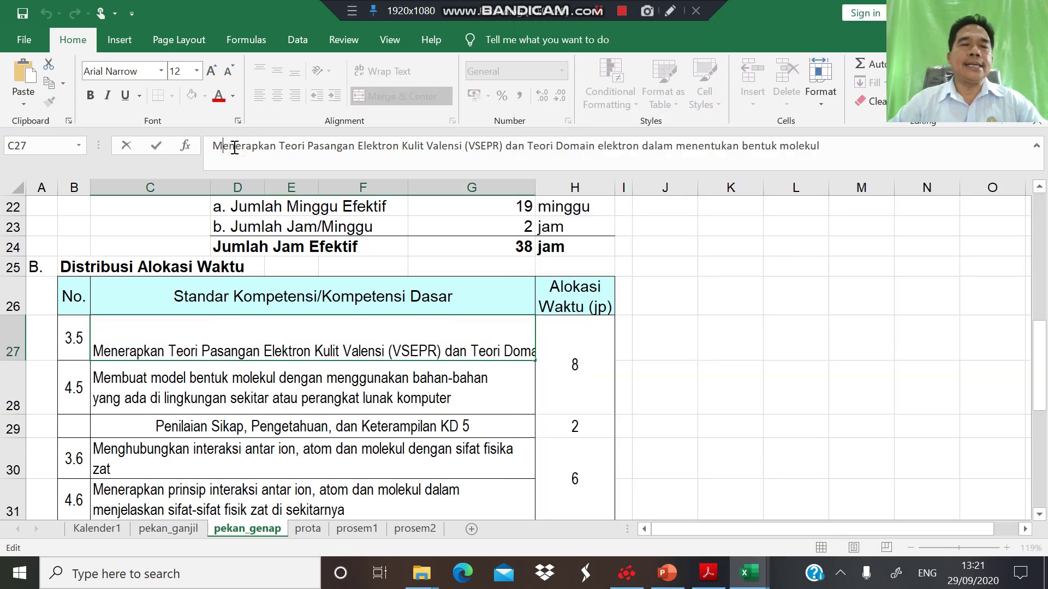
click(205, 383)
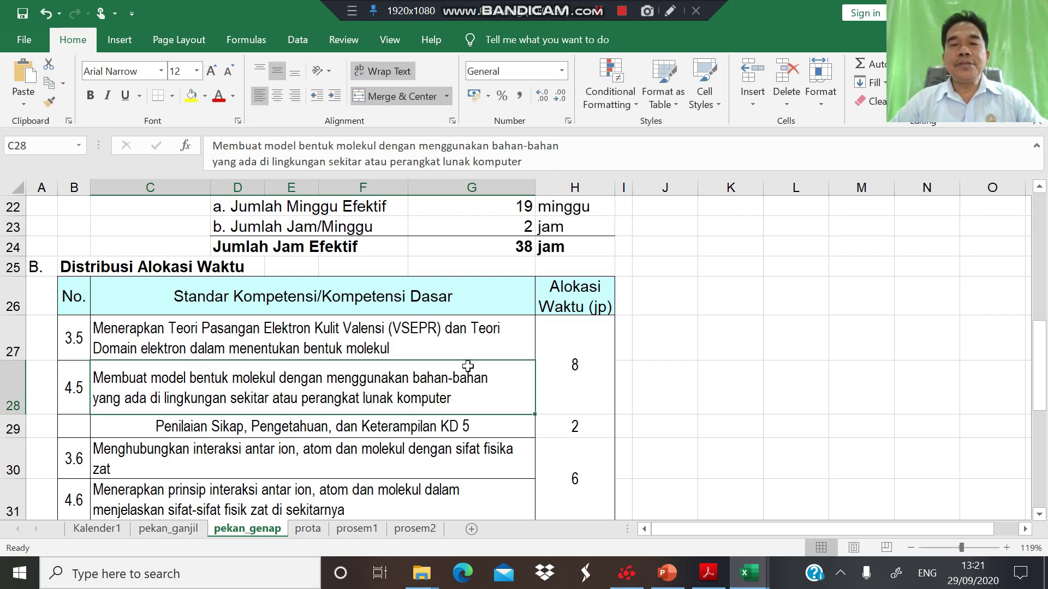
click(553, 364)
key(Left)
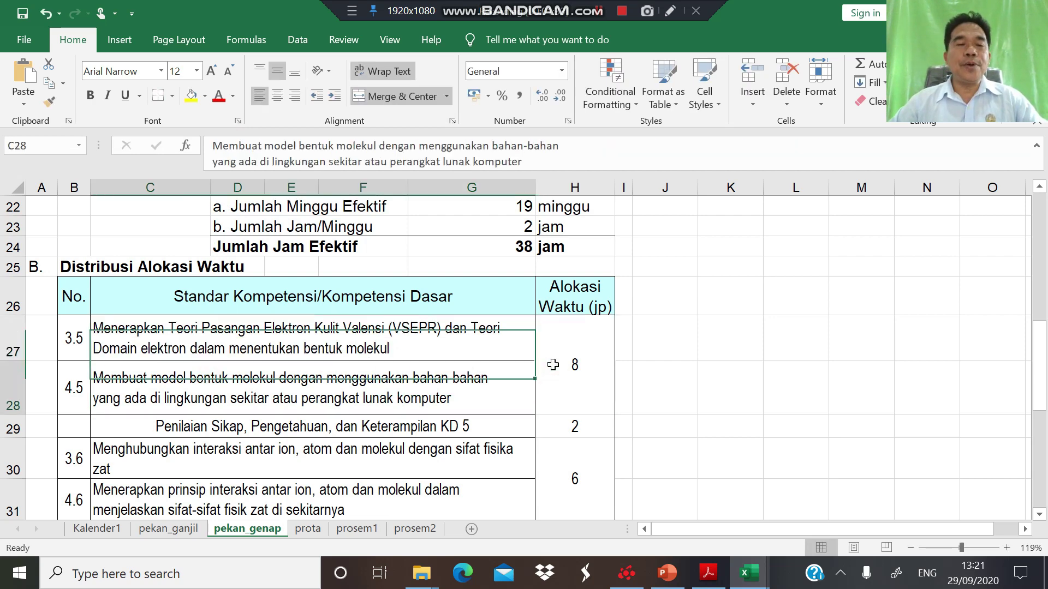
Review the competency and assessment rows in column C from competency 4.5 down to the Jumlah row
key(Down)
key(Down)
key(Down)
key(Down)
key(Down)
key(Down)
key(Down)
key(Down)
key(Down)
key(Down)
key(Down)
key(Down)
key(Down)
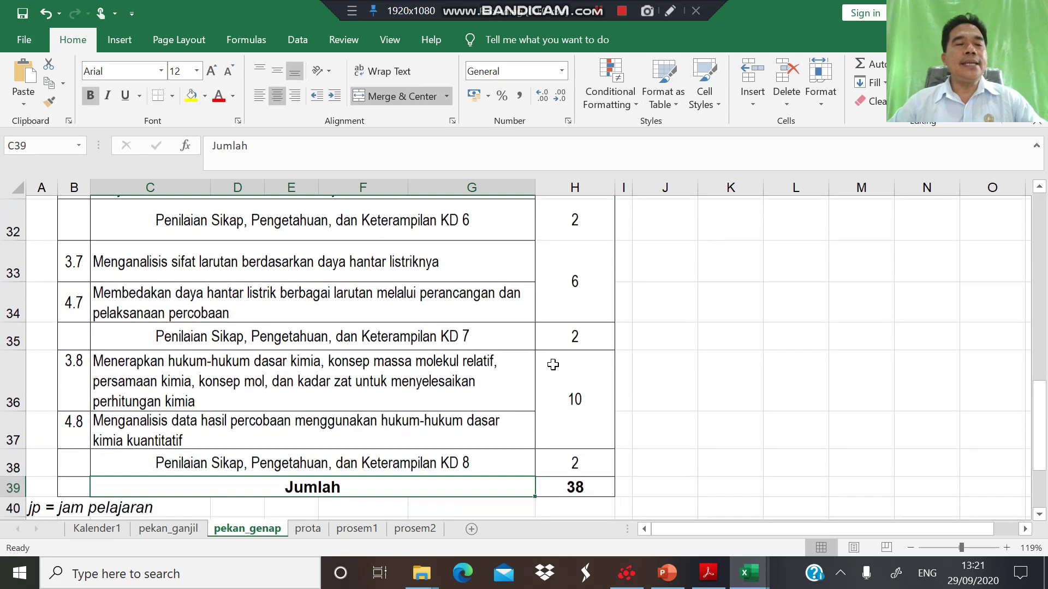
Go back over the column C rows between competency 3.6 and Jumlah, finishing on competency 3.8
key(Up)
key(Up)
key(Up)
key(Up)
key(Up)
key(Up)
key(Up)
key(Up)
key(Up)
key(Up)
key(Up)
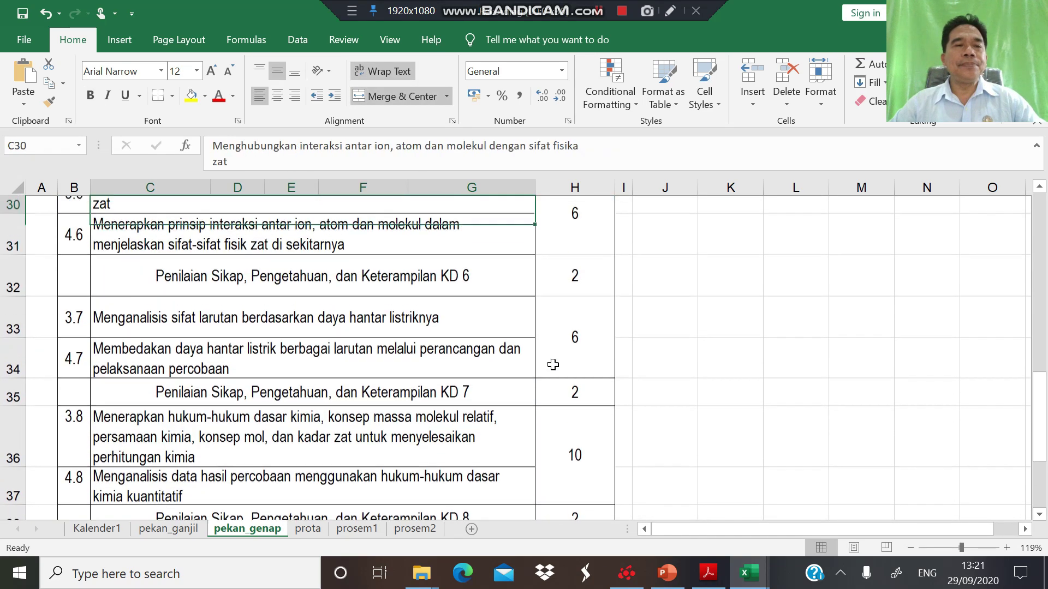
key(Down)
key(Down)
key(Down)
key(Down)
key(Down)
key(Down)
key(Down)
key(Down)
key(Down)
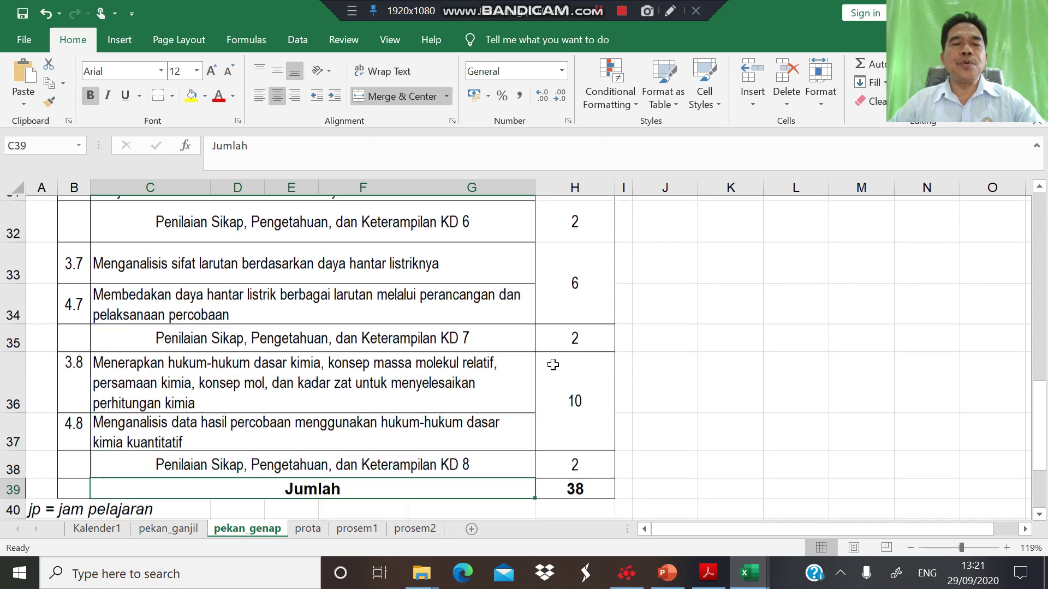
key(Up)
key(Up)
key(Up)
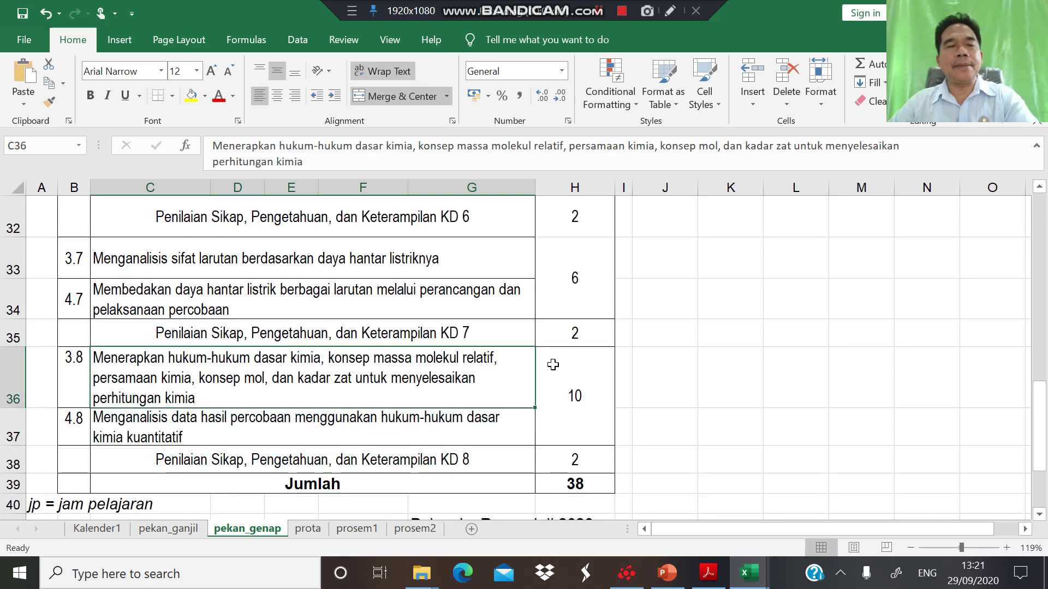
Examine the Alokasi Waktu (jp) column upward from competency 3.8 to competency 3.5 and its KD 5 assessment
key(Down)
key(Right)
key(Up)
key(Up)
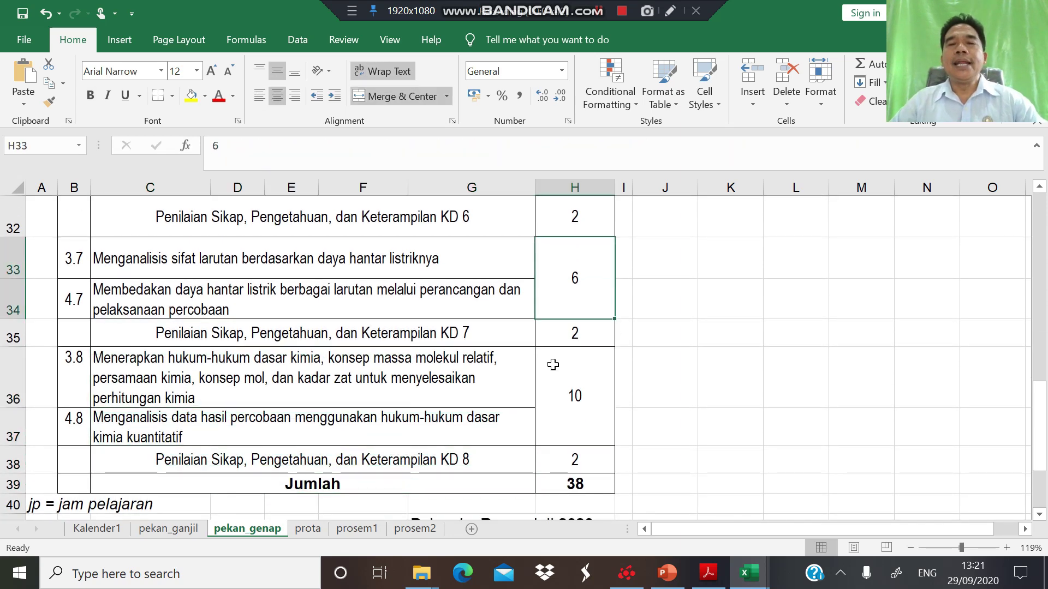
key(Up)
key(Up)
key(Up)
key(Up)
key(Up)
key(Down)
key(Down)
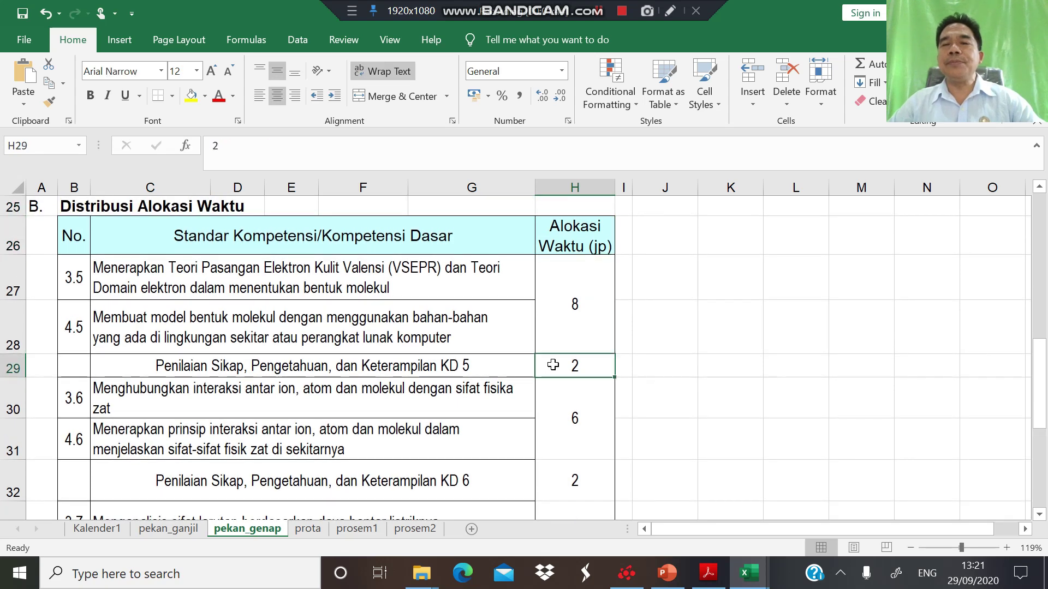
Check the hours allotted in column H from competency 3.5 down past the Jumlah total in H39
key(Up)
key(Down)
key(Down)
key(Down)
key(Down)
key(Down)
key(Down)
key(Down)
key(Down)
key(Down)
key(Down)
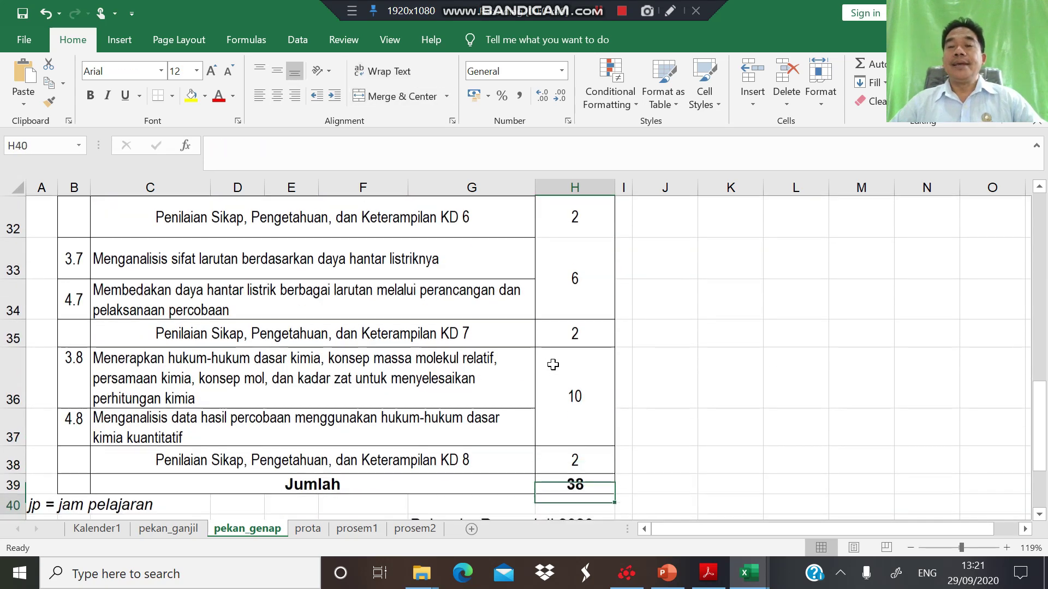
key(Up)
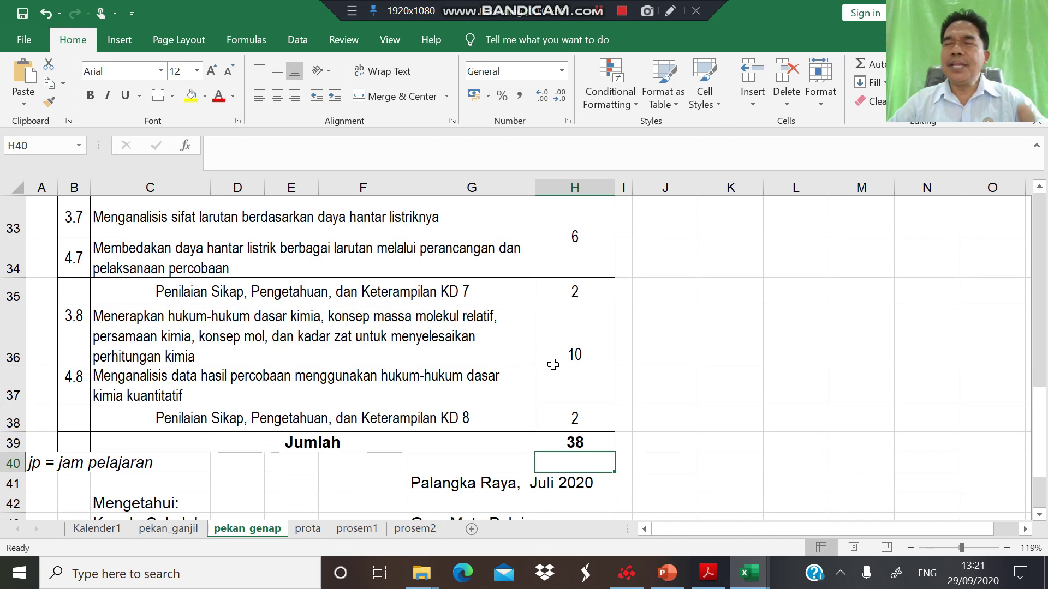
Open the prota sheet and view its school details and the start of the Kompetensi Dasar table
click(307, 528)
ctrl+scroll(371, 382, up, 6)
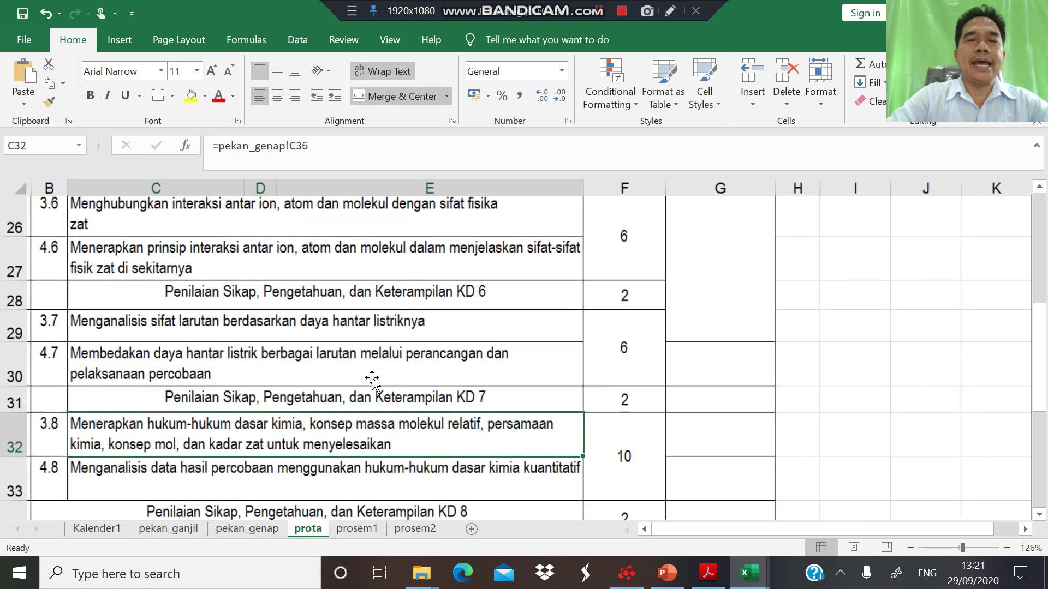
scroll(372, 377, up, 6)
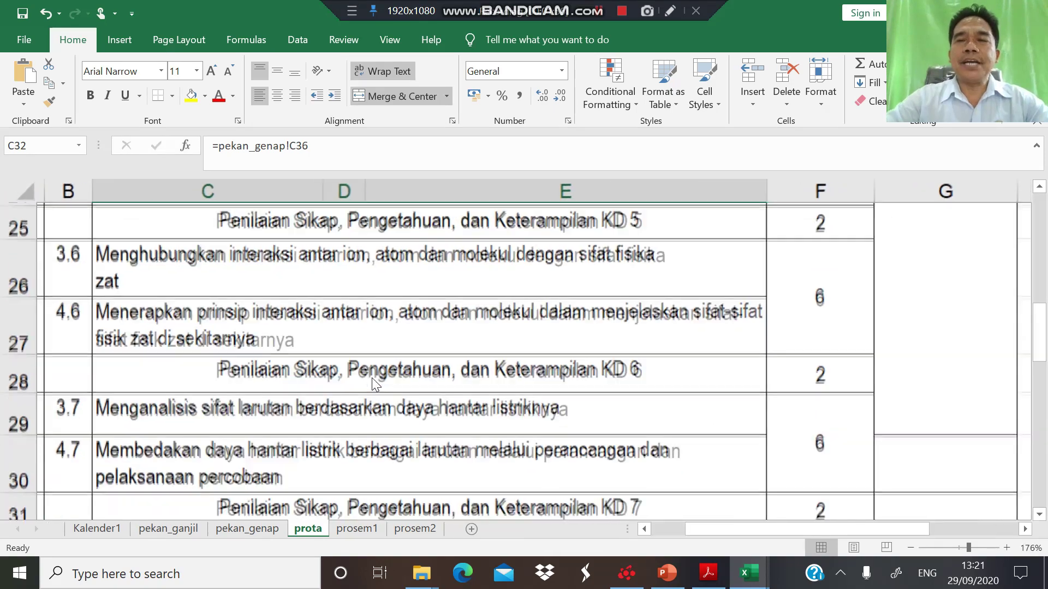
scroll(375, 383, up, 3)
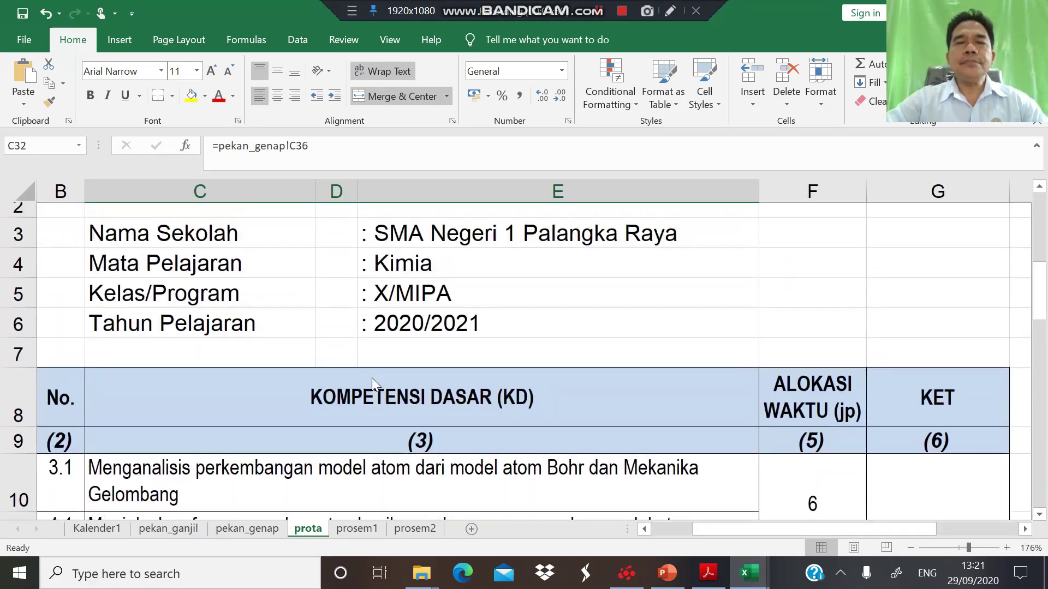
Review the school, subject, class and school-year entries in column E of the prota sheet
scroll(374, 383, down, 1)
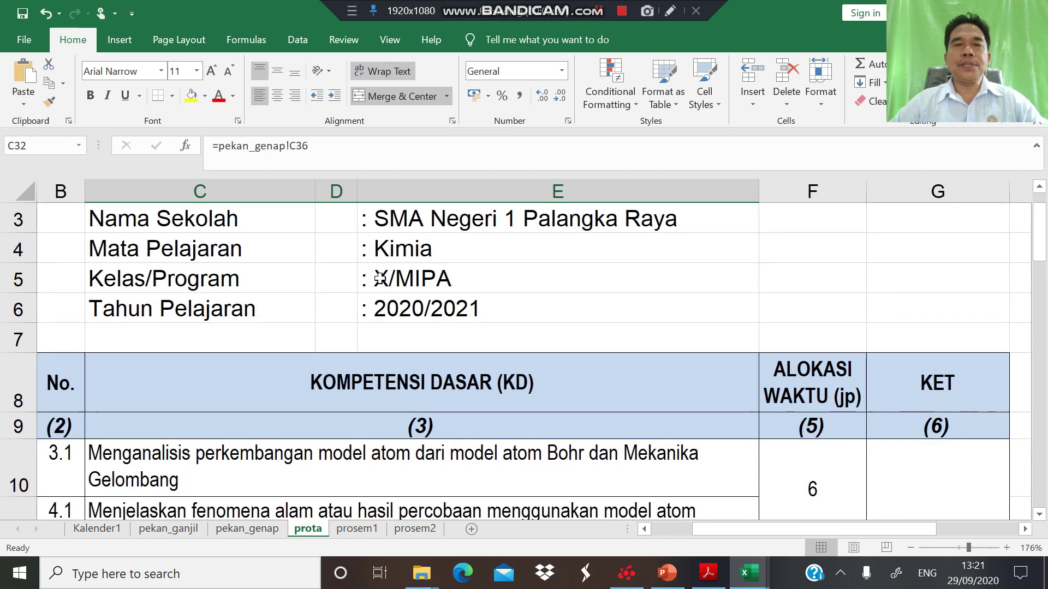
click(397, 227)
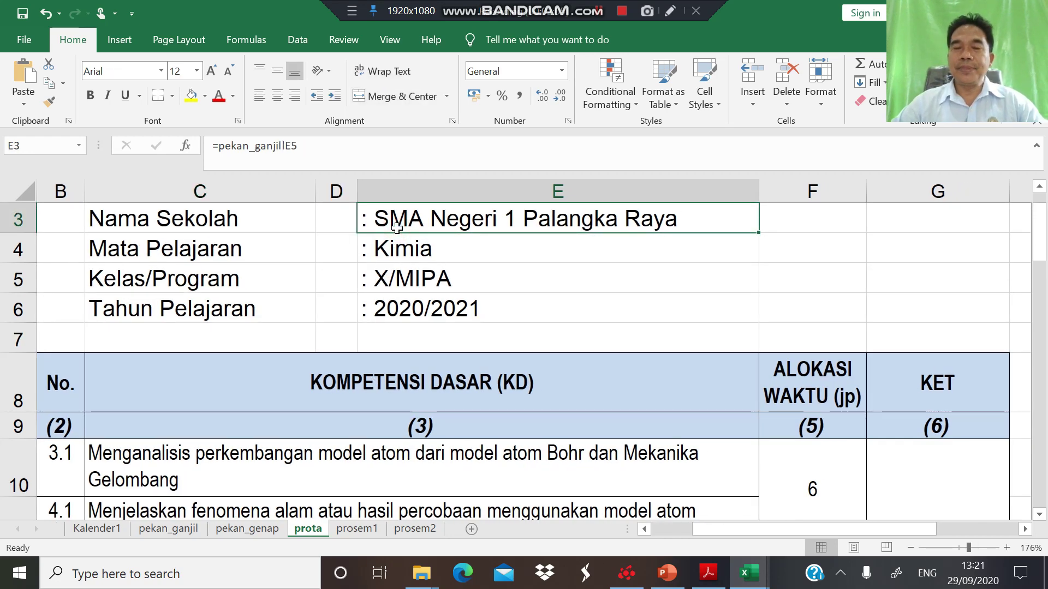
key(Down)
key(Down)
key(Down)
key(Down)
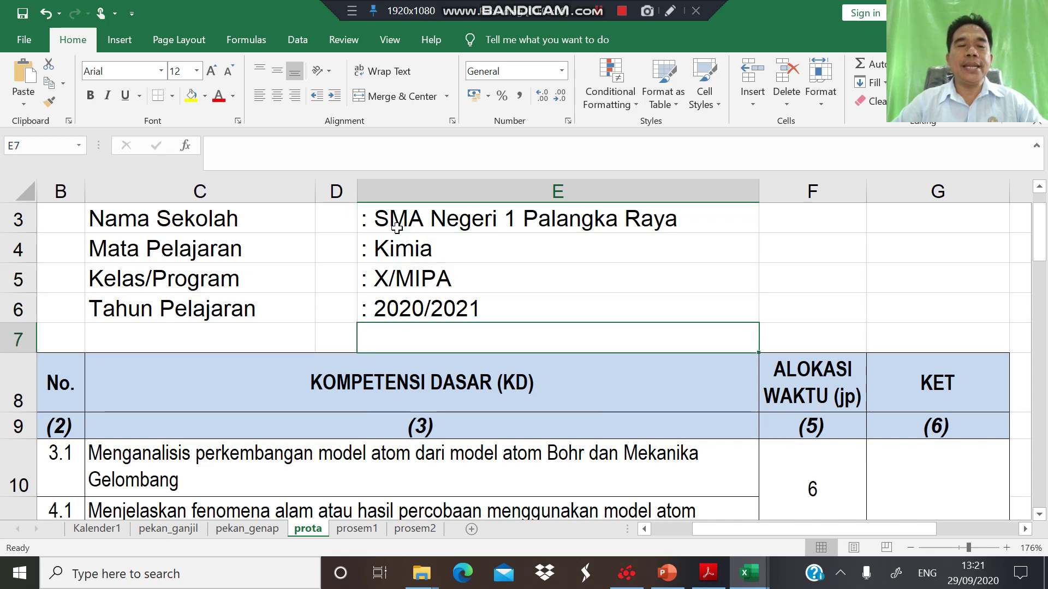
Go through the Kompetensi Dasar rows in column C from competency 3.1 down to competency 4.4
click(297, 486)
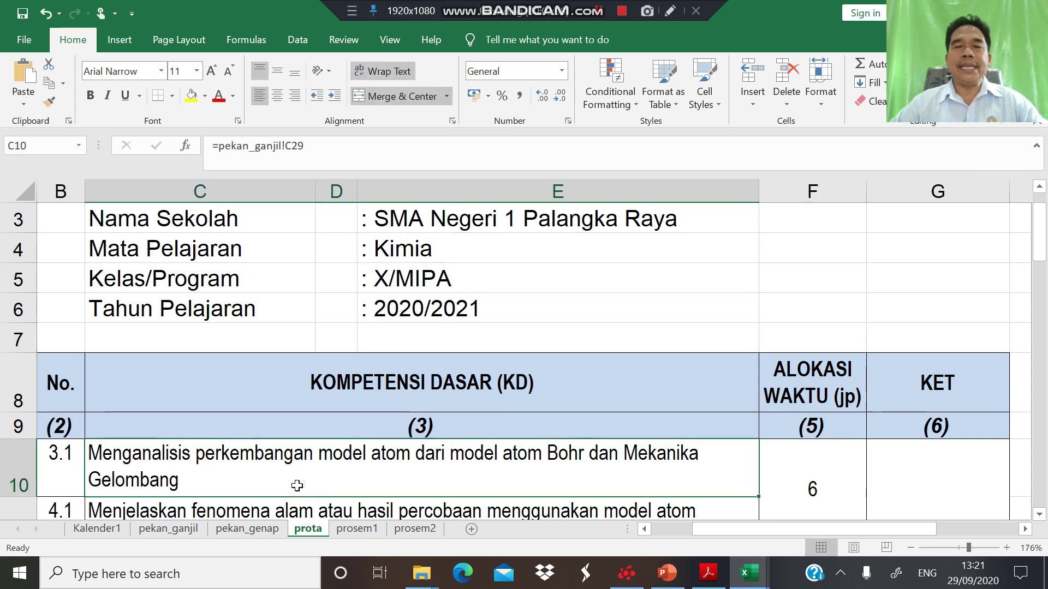
key(Down)
key(Down)
key(Down)
key(Down)
key(Down)
key(Down)
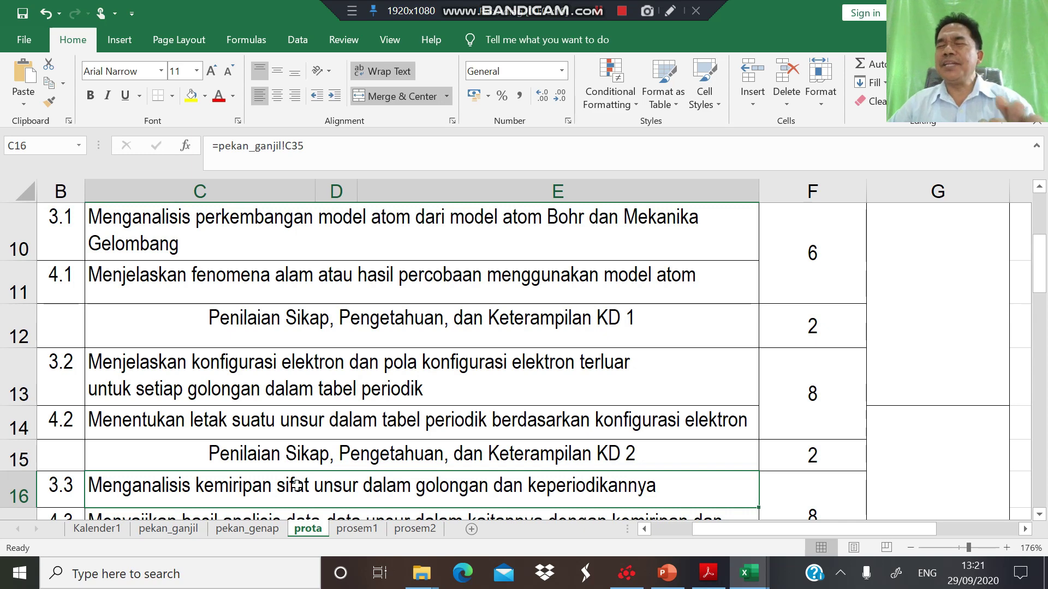
key(Down)
key(Down)
key(Down)
key(Down)
key(Down)
key(Down)
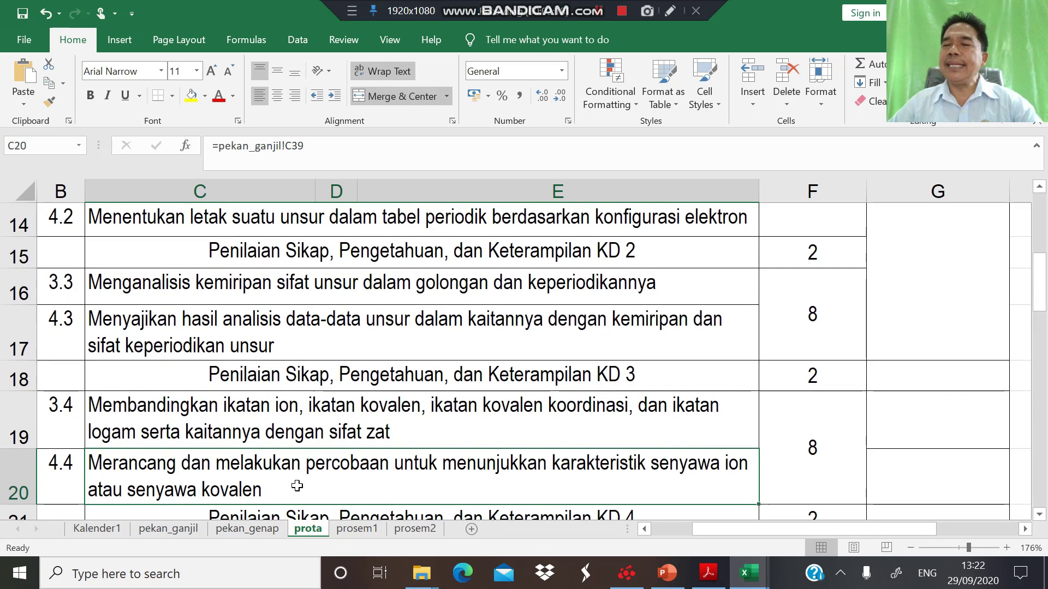
Continue through the competency rows past Jumlah JP Semester I down to the KD 7 assessment
key(Down)
key(Down)
key(Down)
key(Down)
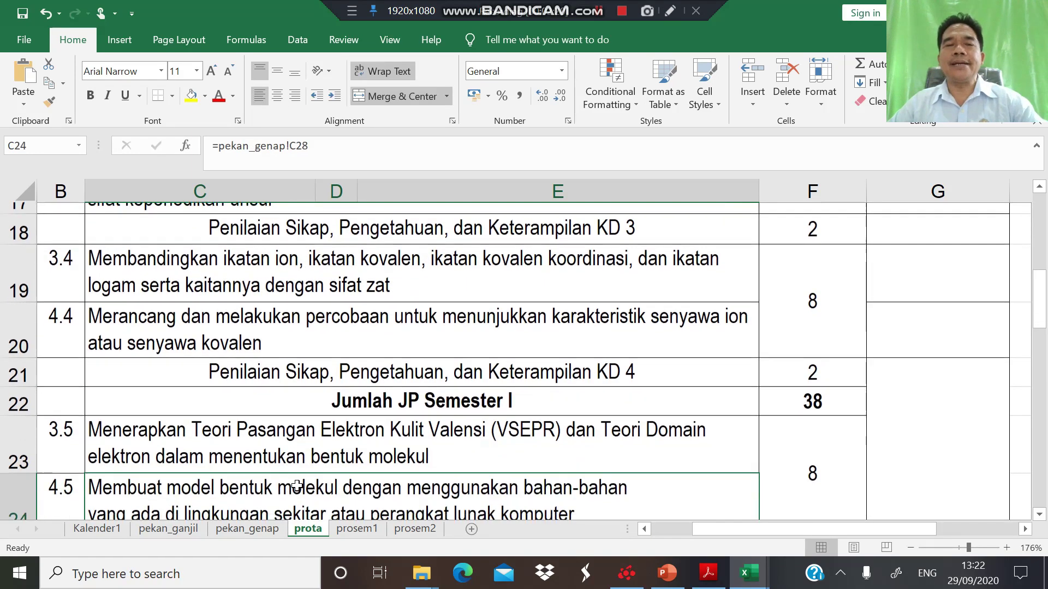
key(Down)
key(Down)
key(Down)
key(Down)
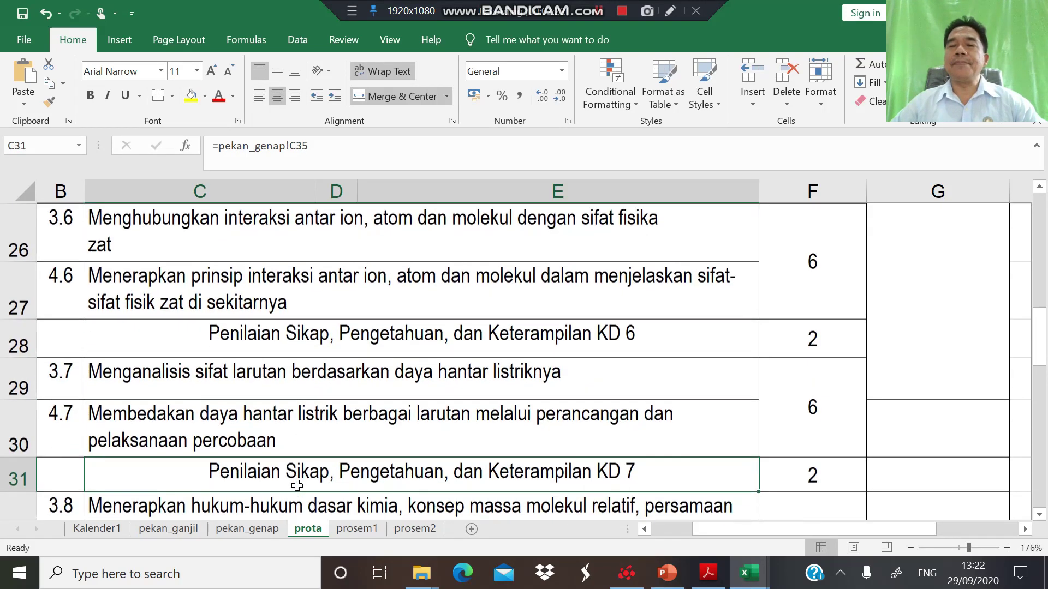
Go back up to the first-semester competencies, finishing on the KD 4 assessment row
key(Up)
key(Up)
key(Up)
key(Up)
key(Up)
key(Up)
key(Up)
key(Up)
key(Up)
key(Up)
key(Up)
key(Up)
key(Down)
key(Down)
key(Down)
key(Down)
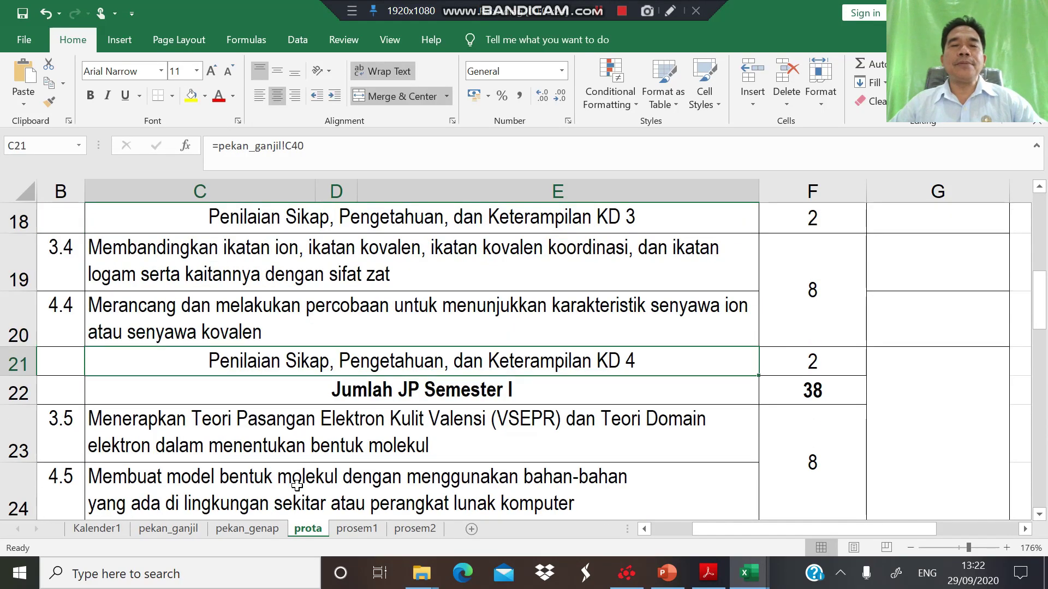
Check the allotted hours in column F from the KD 4 assessment down to Jumlah JP Semester II in F35
key(Right)
key(Down)
key(Down)
key(Down)
key(Down)
key(Down)
key(Down)
key(Down)
key(Down)
key(Down)
key(Down)
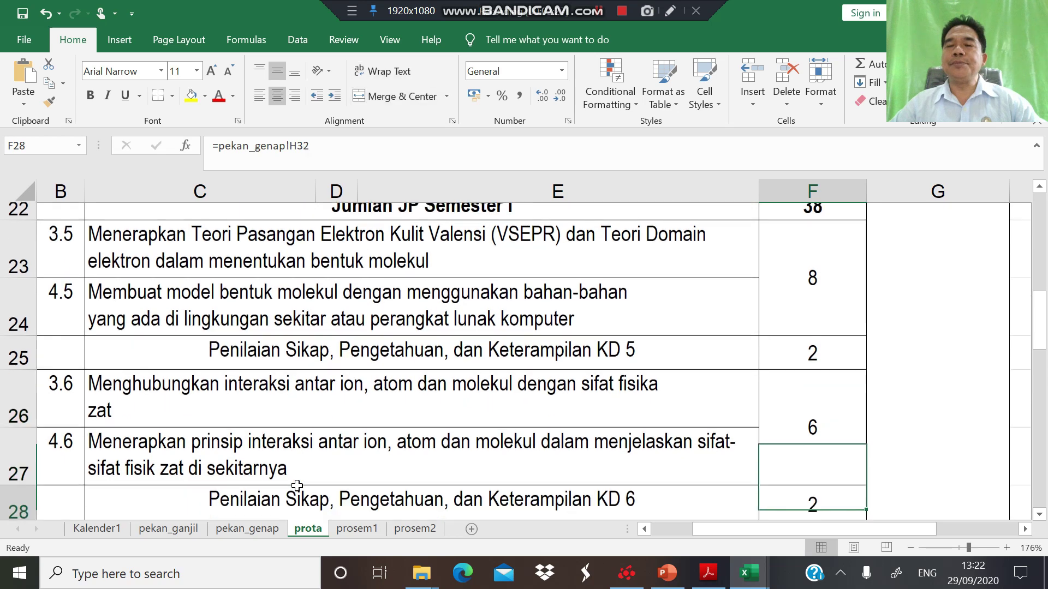
key(Up)
key(Left)
key(Right)
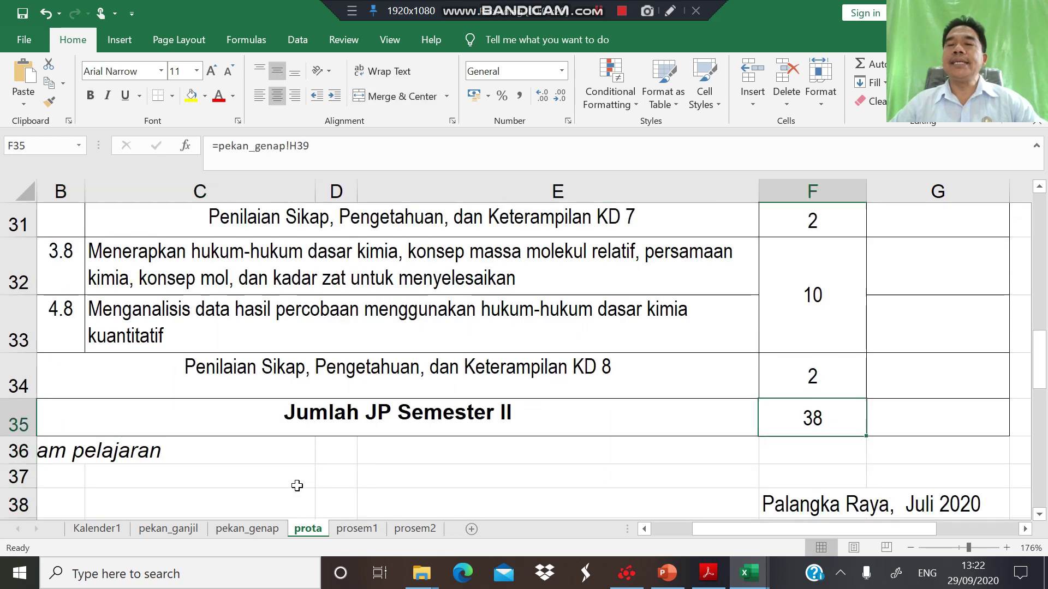
Return from the Semester II total to the rows around Jumlah JP Semester I
key(Up)
key(Up)
key(Up)
key(Home)
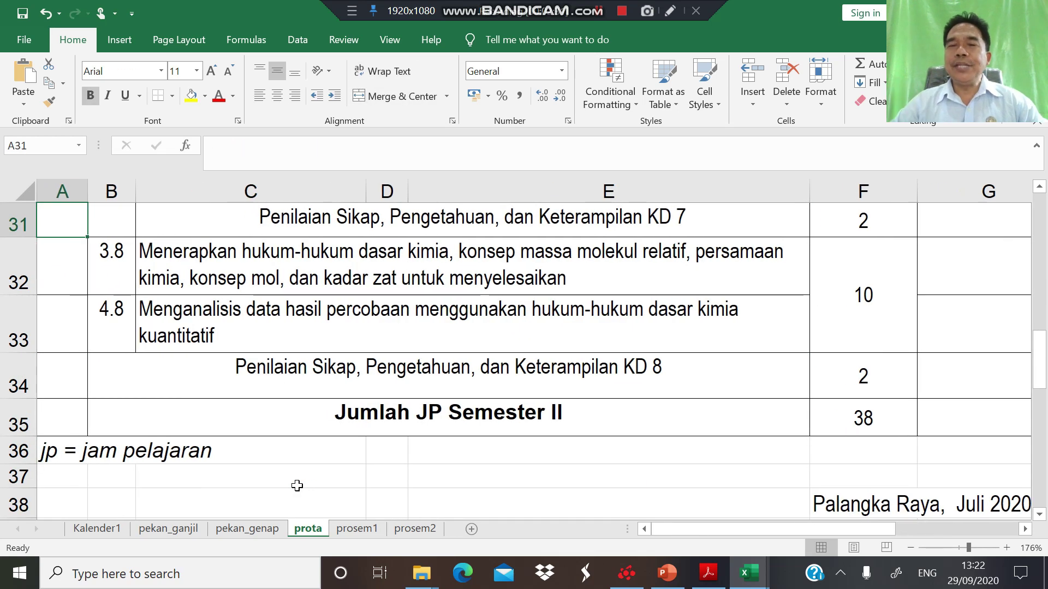
scroll(297, 486, up, 4)
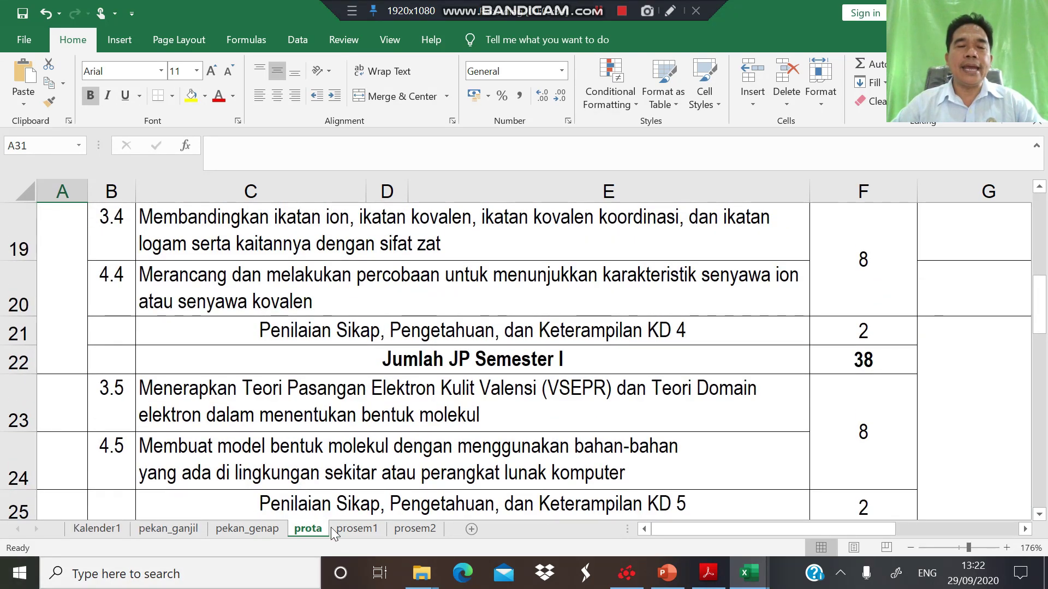
Open the prosem1 sheet and view the start of its Kompetensi Dasar and Bulan dan Minggu table
click(351, 530)
click(397, 423)
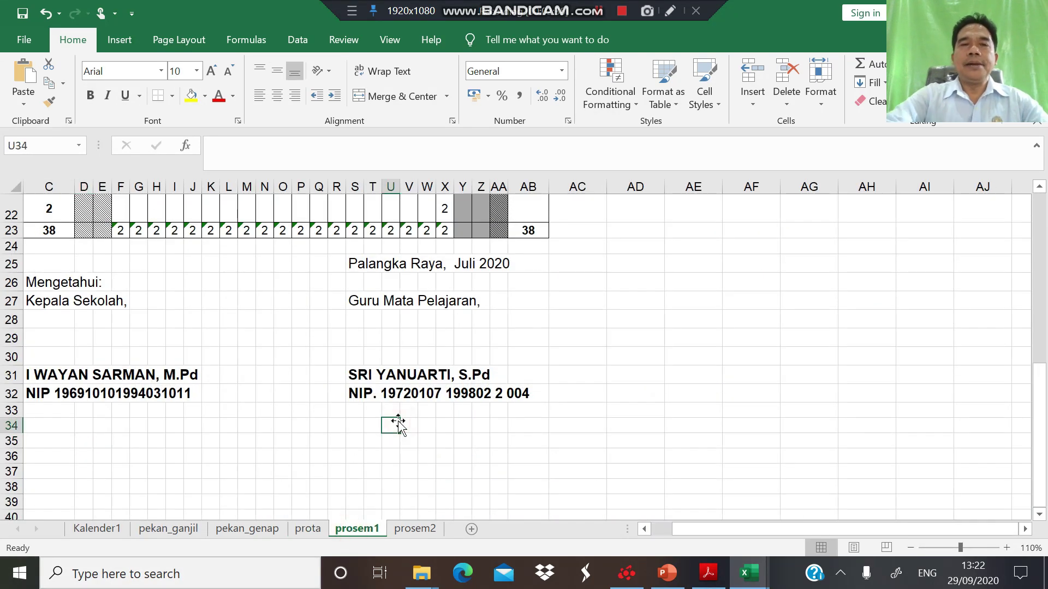
scroll(397, 423, left, 1)
scroll(397, 423, up, 5)
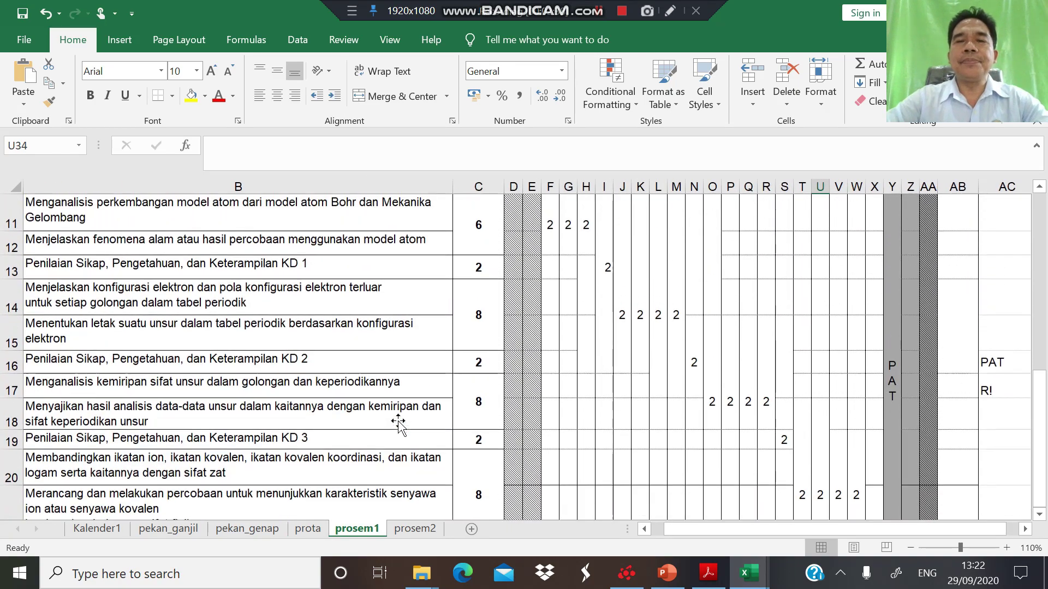
scroll(398, 423, up, 2)
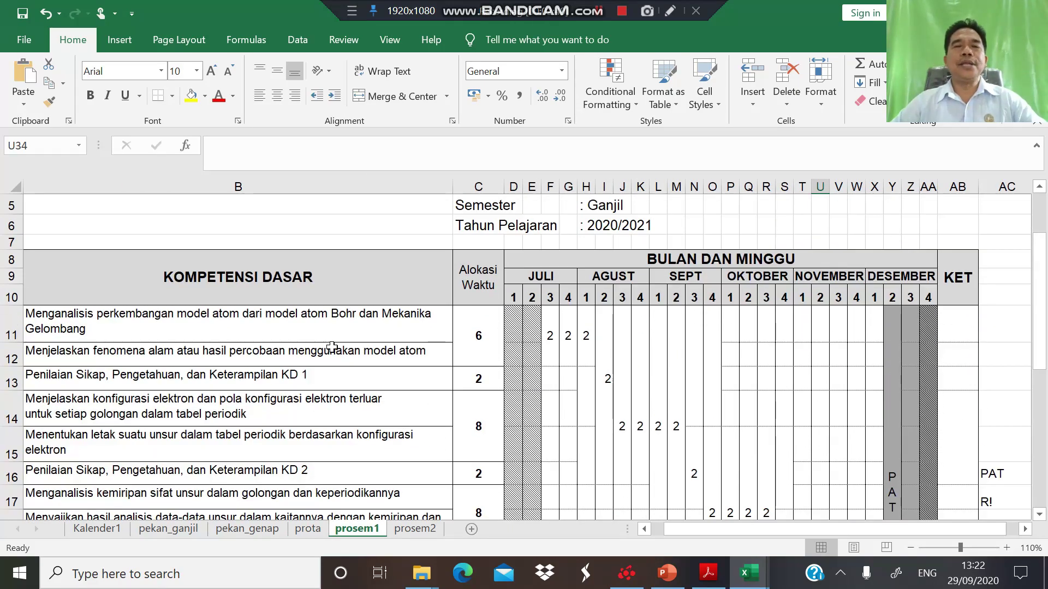
Trace competency 3.1 in row 11 from its description through Alokasi Waktu to the fourth week of August
click(348, 323)
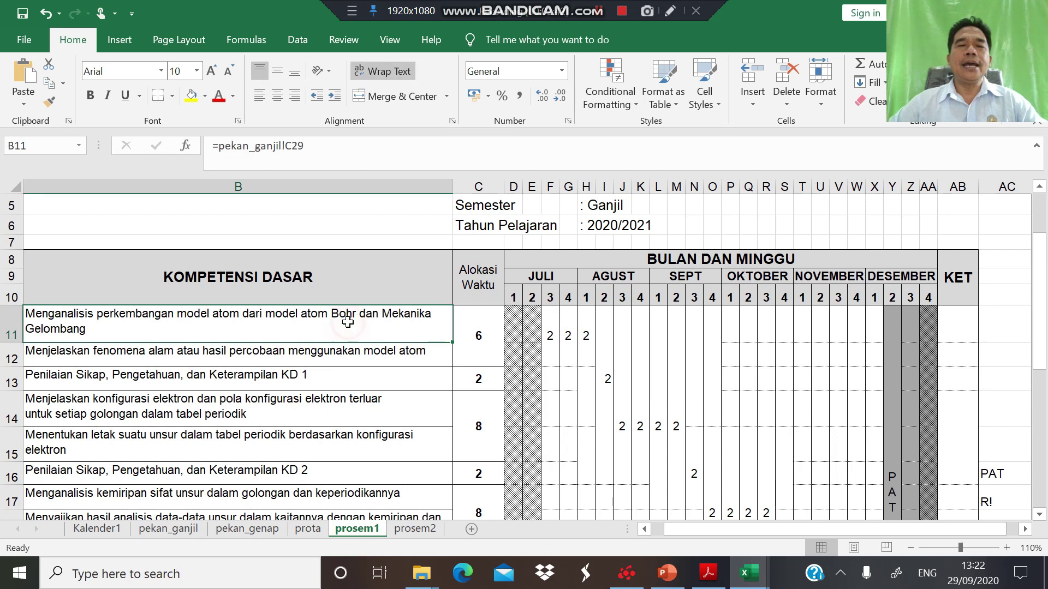
scroll(348, 323, left, 1)
key(Right)
key(Right)
key(Right)
key(Right)
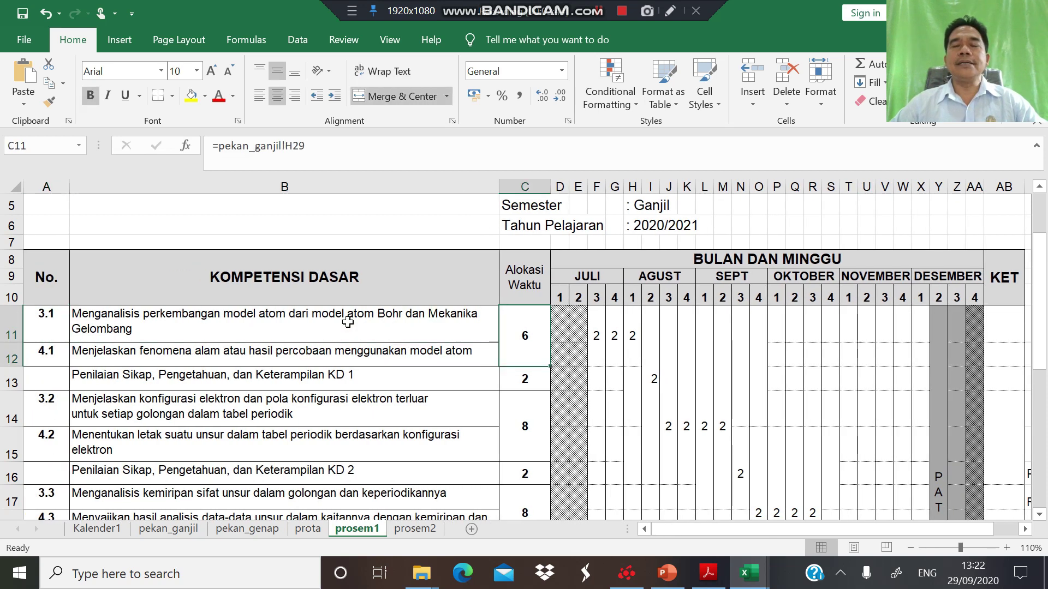
key(Right)
key(Right)
key(Right)
key(Right)
key(Right)
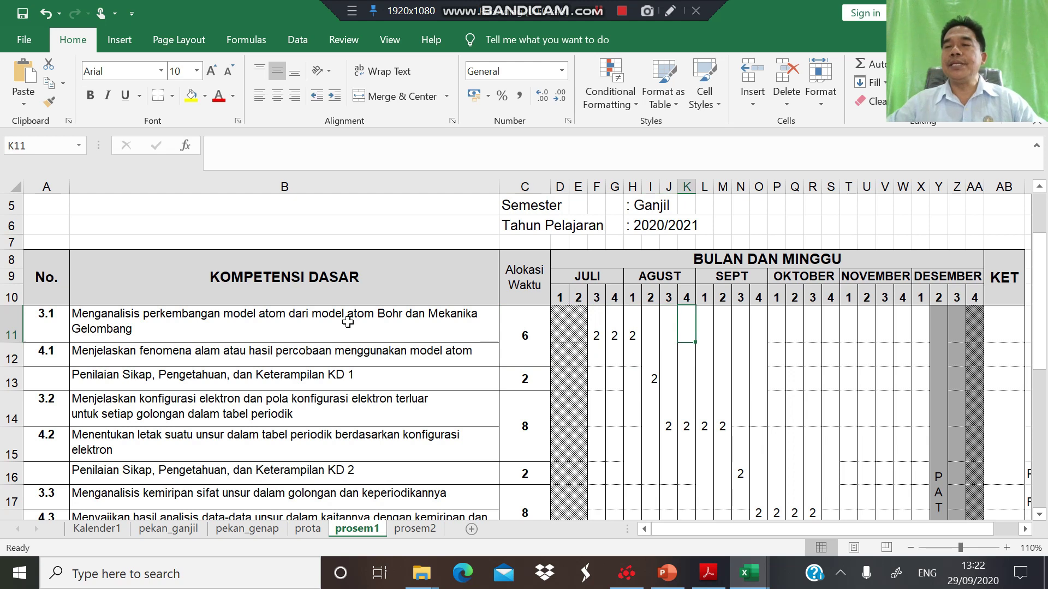
Examine how competency 3.1's hours spread from July week 3 to August week 1, plus the KD 1 assessment in August week 2
click(524, 337)
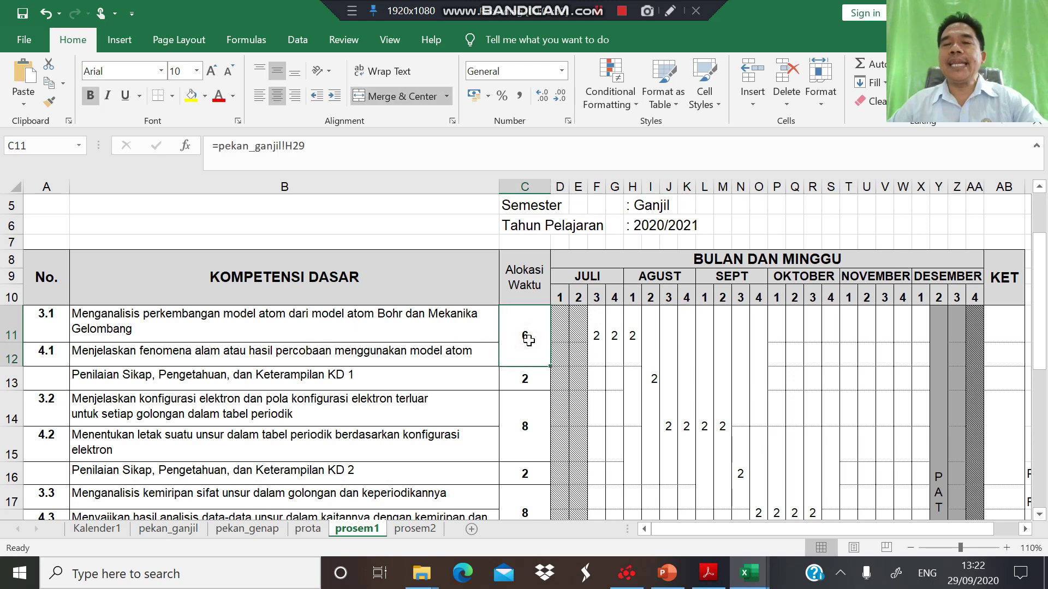
click(597, 333)
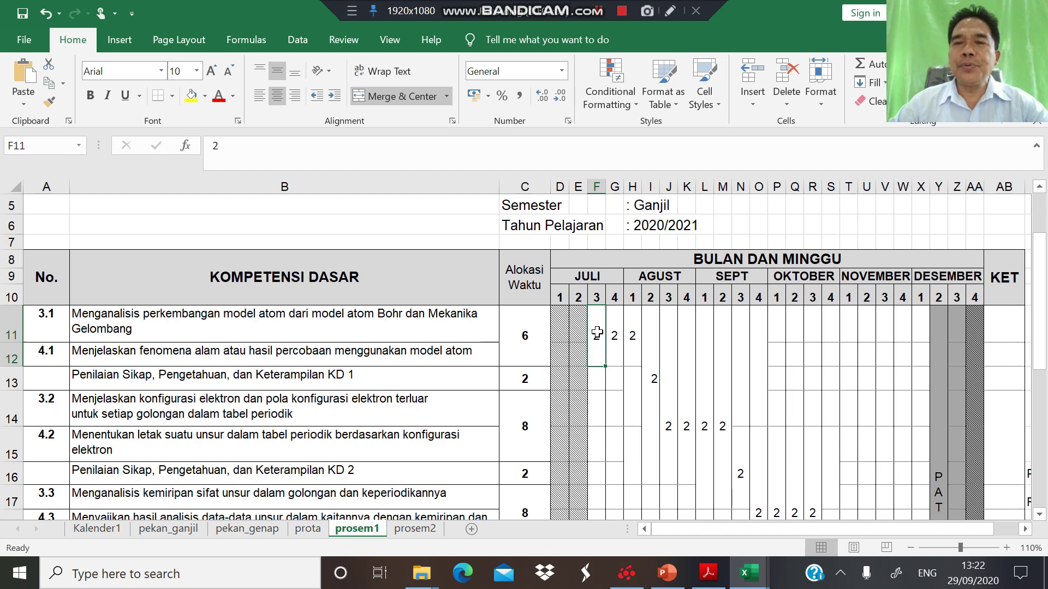
key(Right)
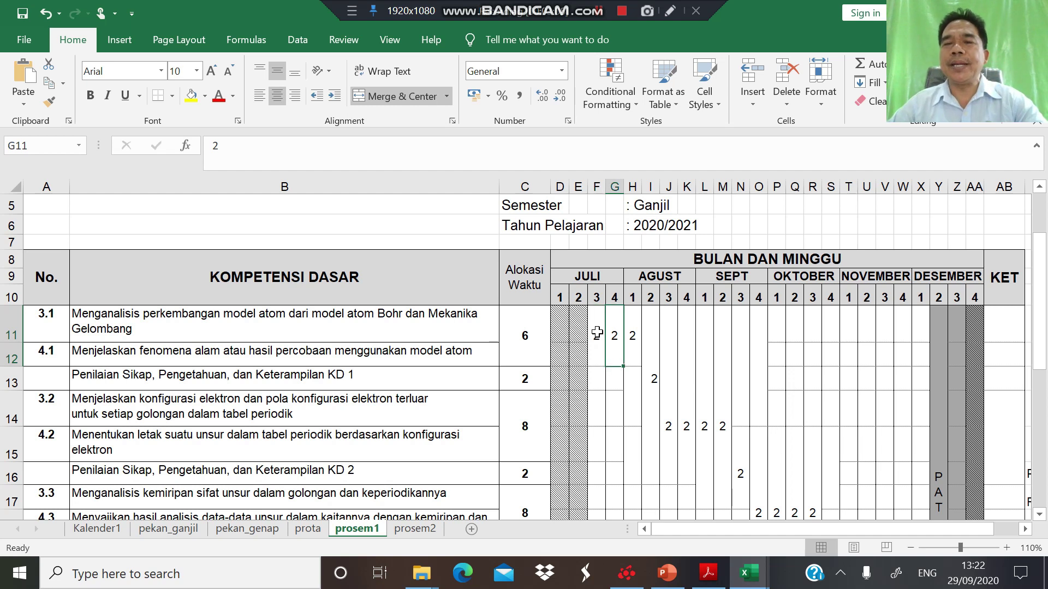
key(Right)
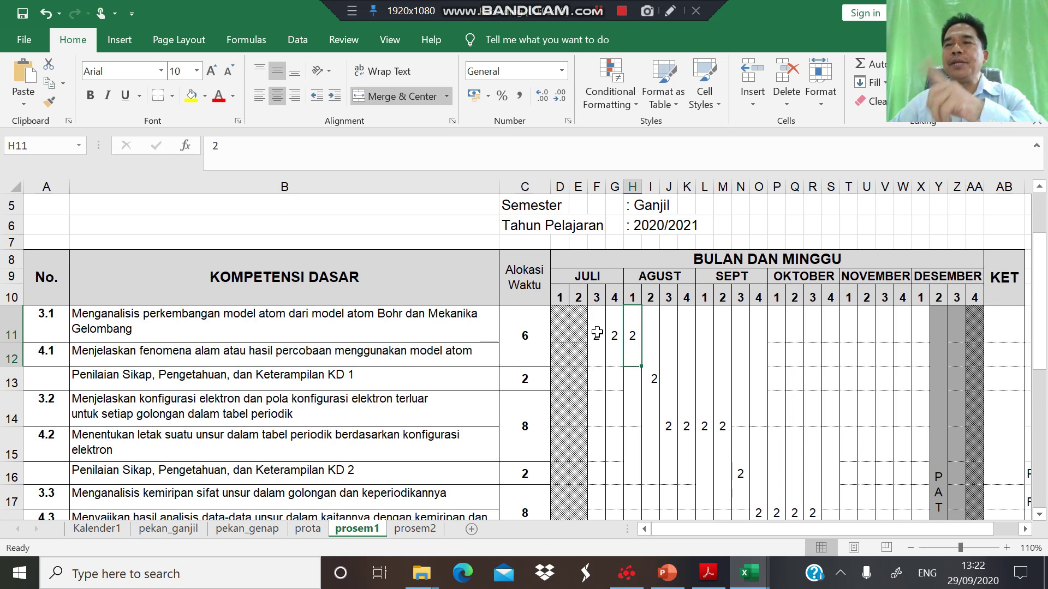
key(Down)
key(Right)
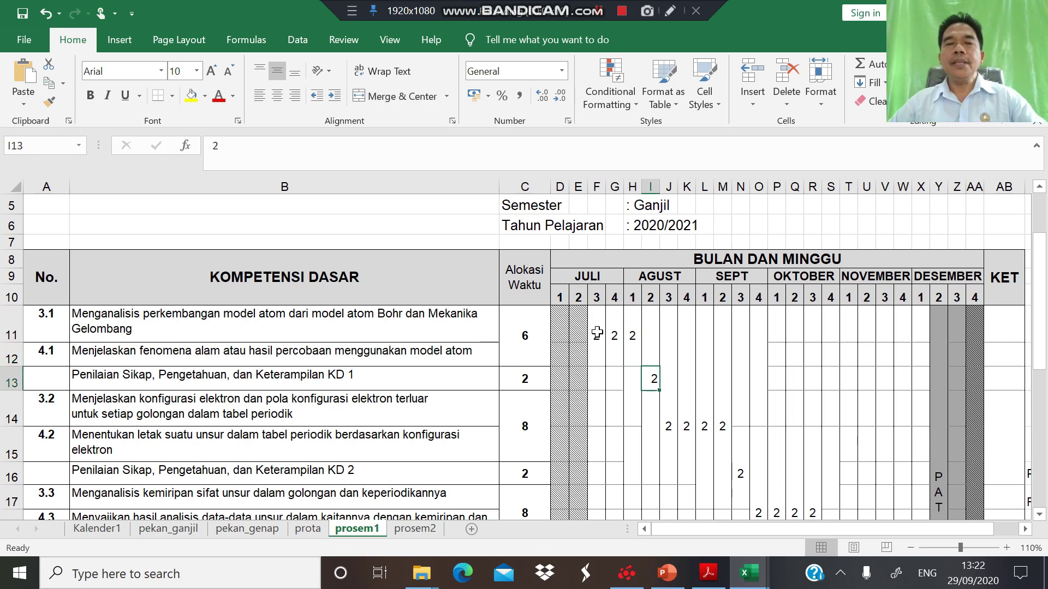
Follow the weekly hours of competencies 3.2 and 4.2 across August and September to column N
key(Down)
key(Down)
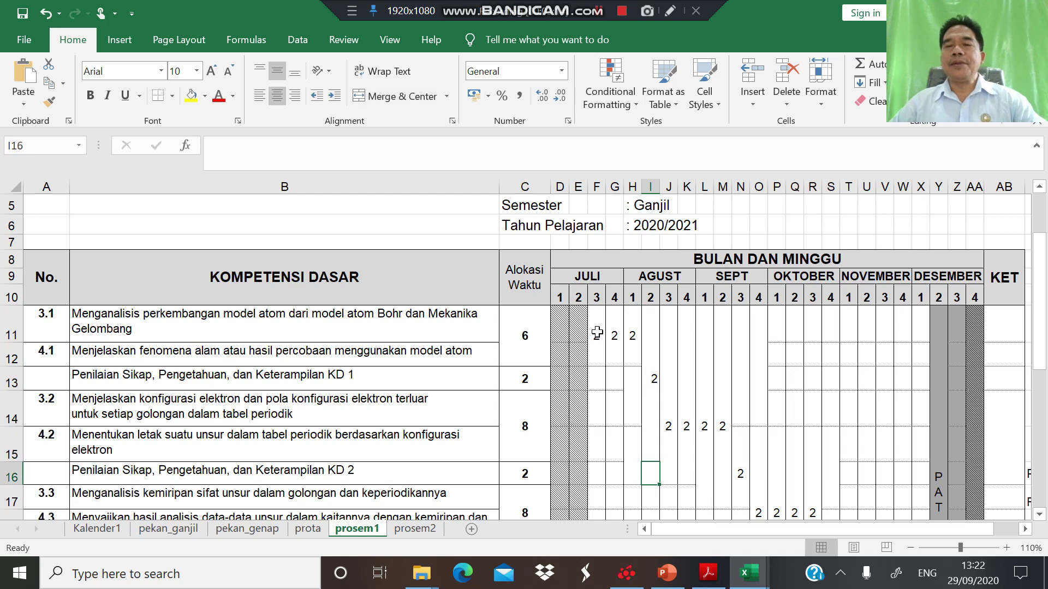
key(Up)
key(Right)
key(Right)
key(Right)
key(Right)
key(Right)
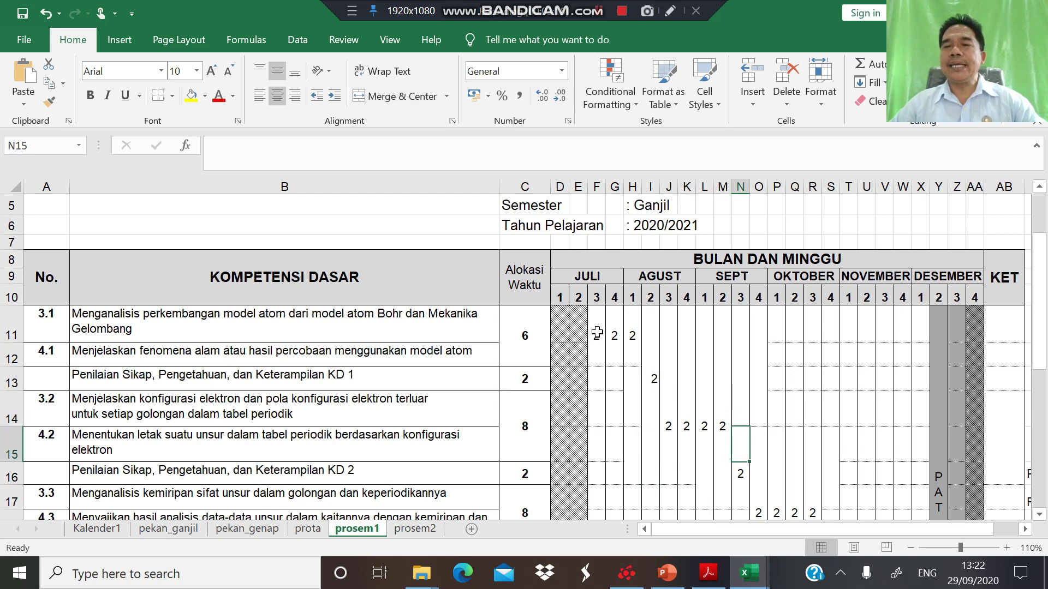
Inspect column N down through competencies 3.3 and 3.4 to its JUMLAH formula in N23
key(Down)
key(Down)
key(Down)
key(Down)
key(Down)
key(Down)
key(Down)
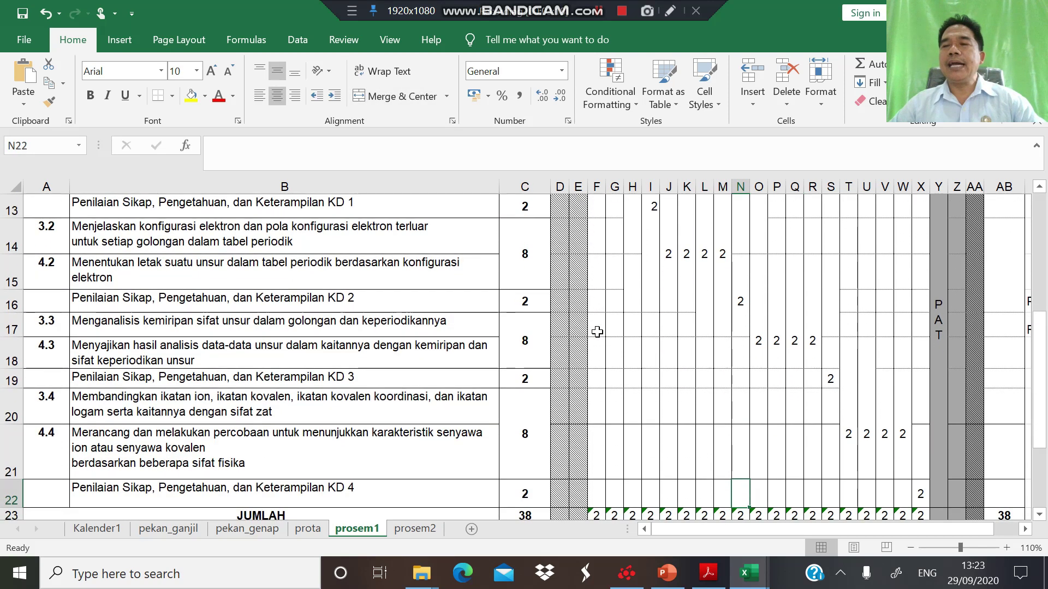
key(Up)
key(Up)
key(Down)
key(Down)
key(Down)
key(Down)
key(Up)
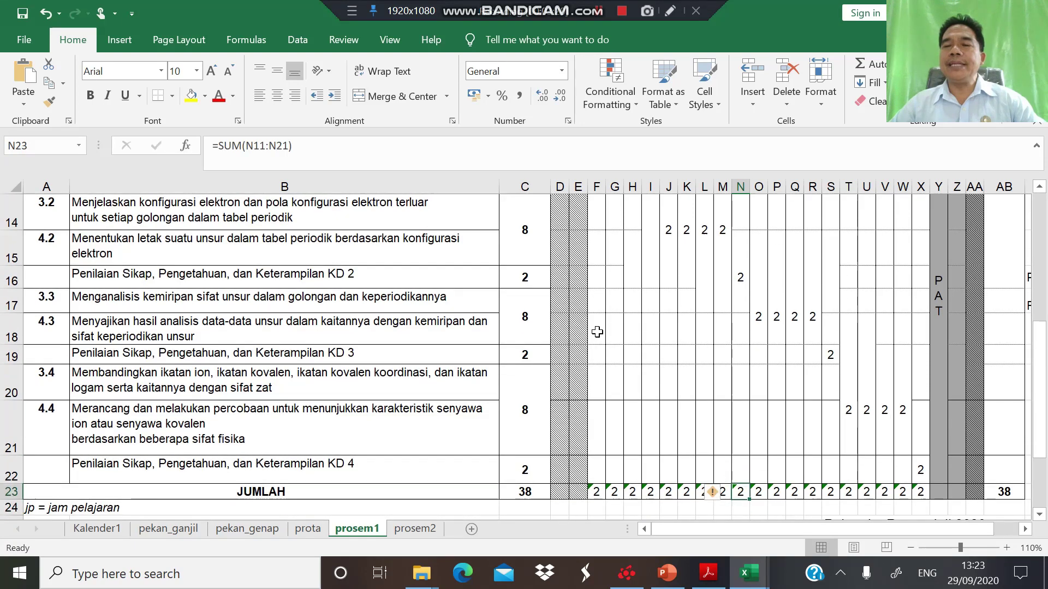
Check the weekly totals along the JUMLAH row from September week 3 to the last December week
key(Right)
key(Right)
key(Right)
key(Right)
key(Right)
key(Right)
key(Right)
key(Right)
key(Right)
key(Right)
key(Right)
key(Right)
key(Right)
key(Right)
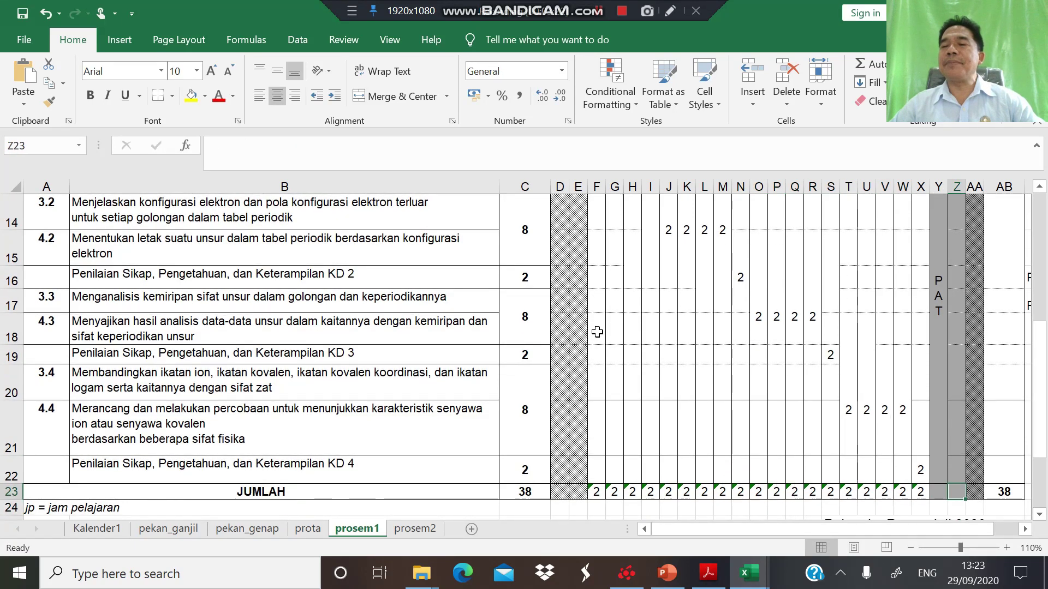
key(Right)
key(Left)
key(Left)
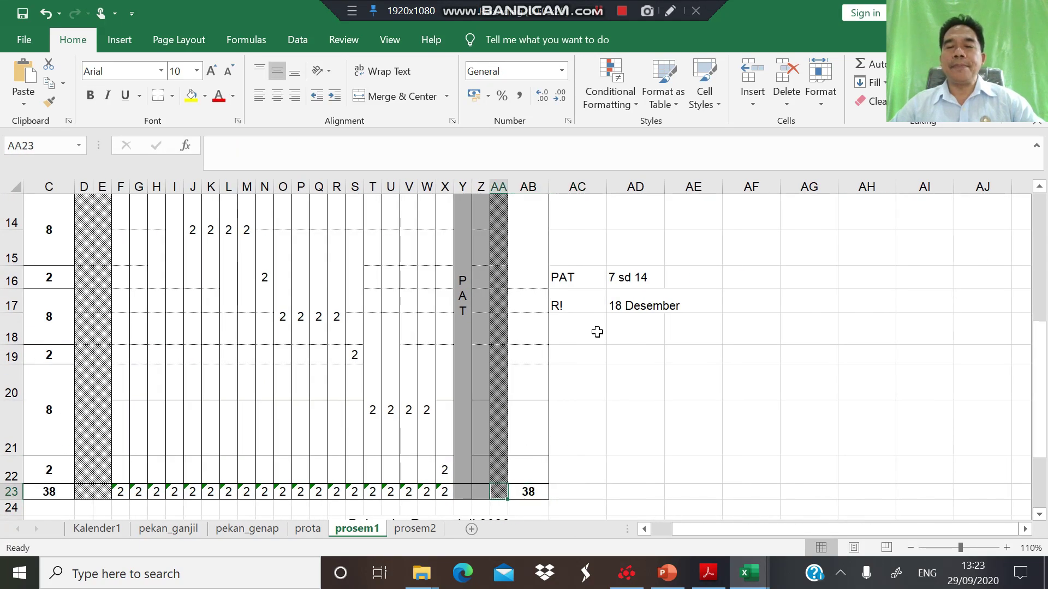
Examine the shaded December columns and the PAT column up to its week 2 heading in Y10
key(Up)
key(Up)
key(Up)
key(Left)
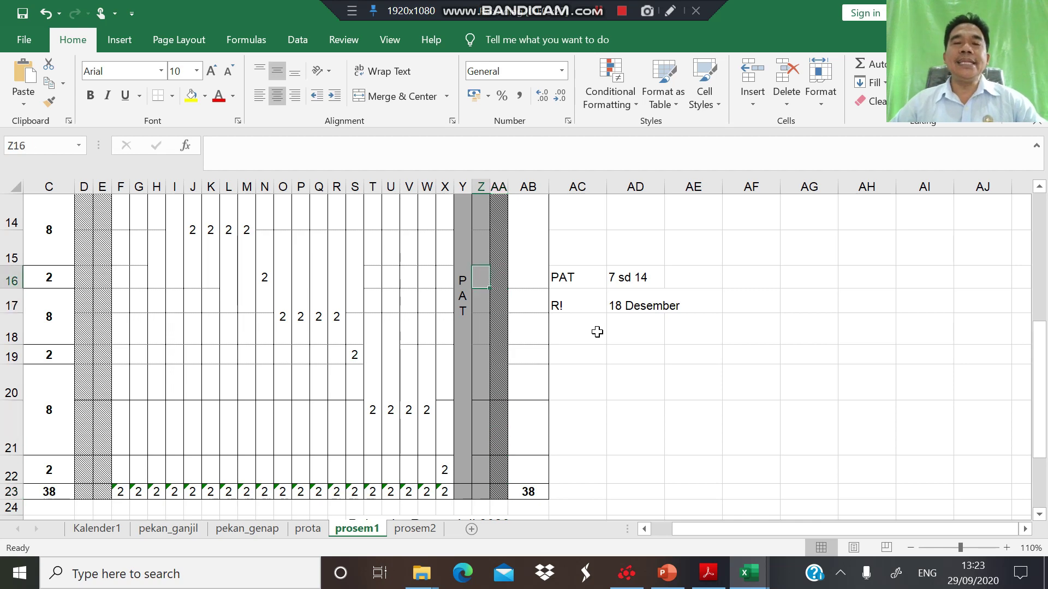
key(Left)
key(Down)
key(Up)
key(Up)
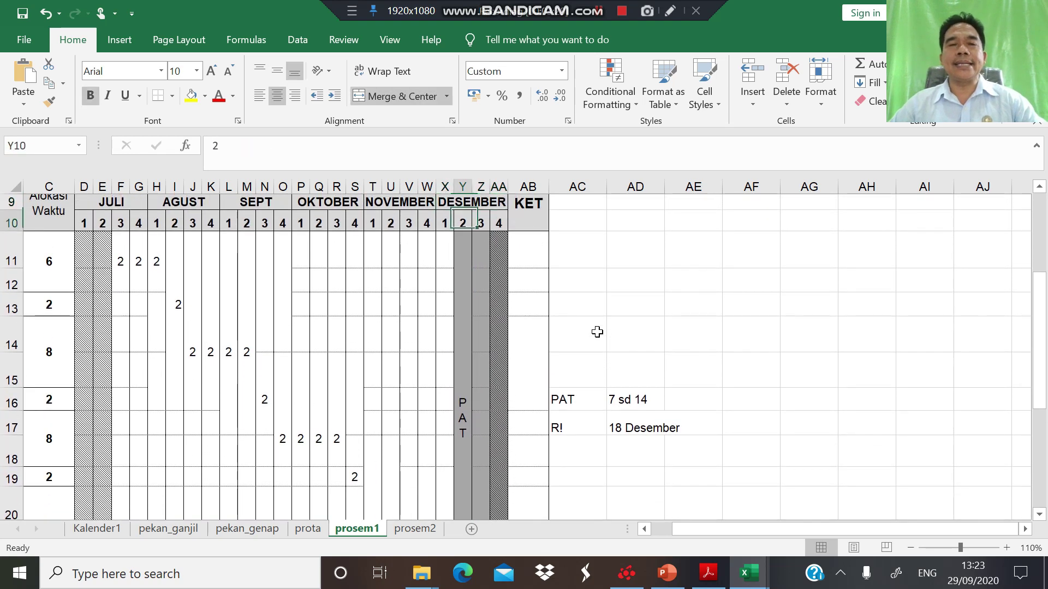
key(Down)
key(Up)
key(Up)
key(Down)
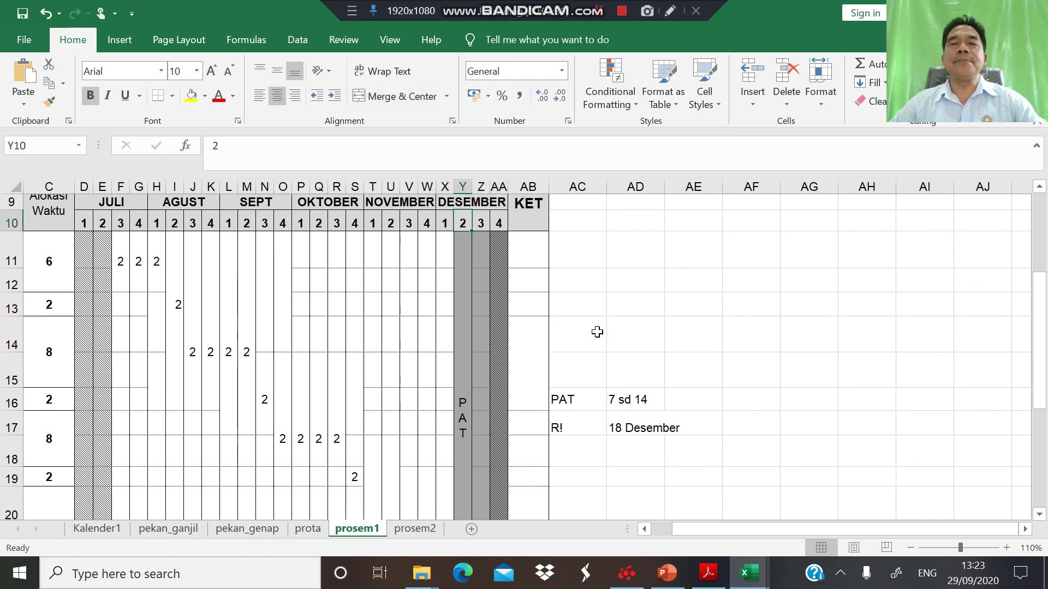
Check the semester total formula in AB23 at the end of the JUMLAH row
key(Down)
key(Down)
key(Down)
key(Up)
key(Right)
key(Right)
key(Right)
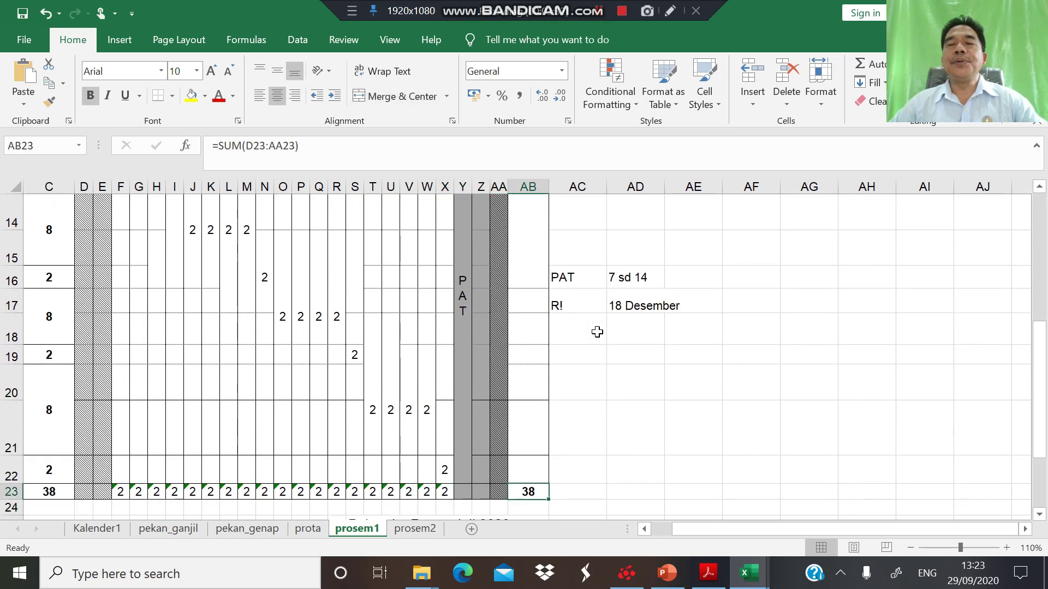
Go up the KET column from the semester total to row 17, beside the PAT and R! date notes
key(Up)
key(Up)
key(Up)
key(Up)
key(Up)
key(Up)
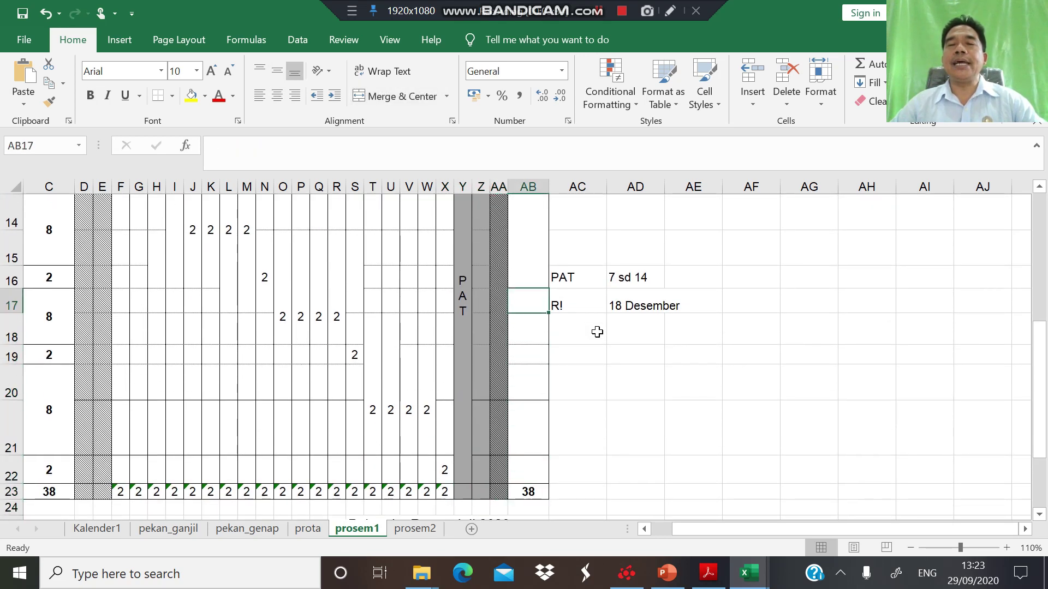
Check the PAT date note in AD16 and the R! date note in row 17
key(Right)
key(Up)
key(Right)
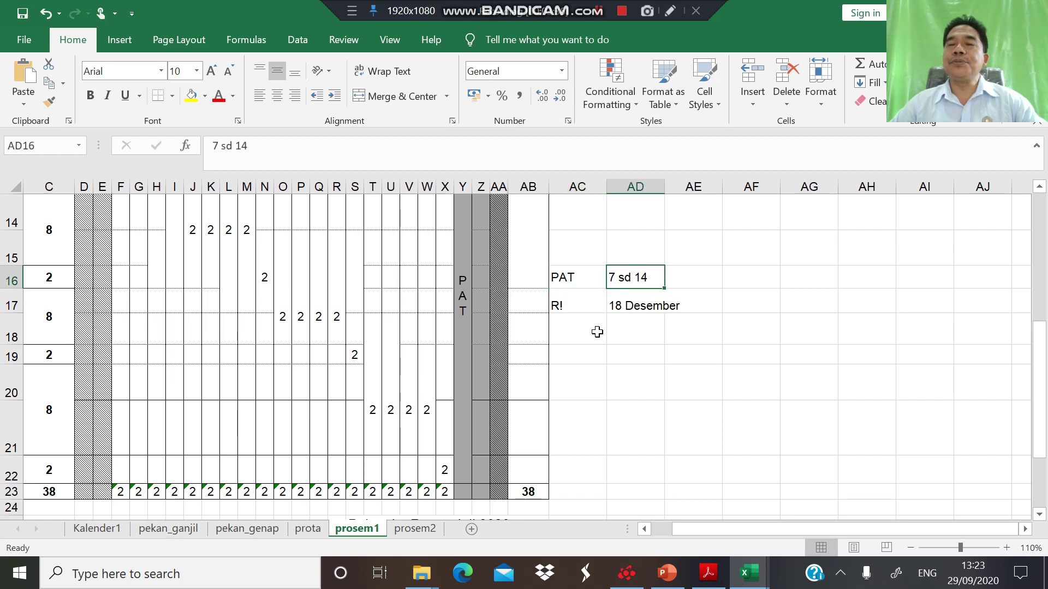
key(Down)
key(Left)
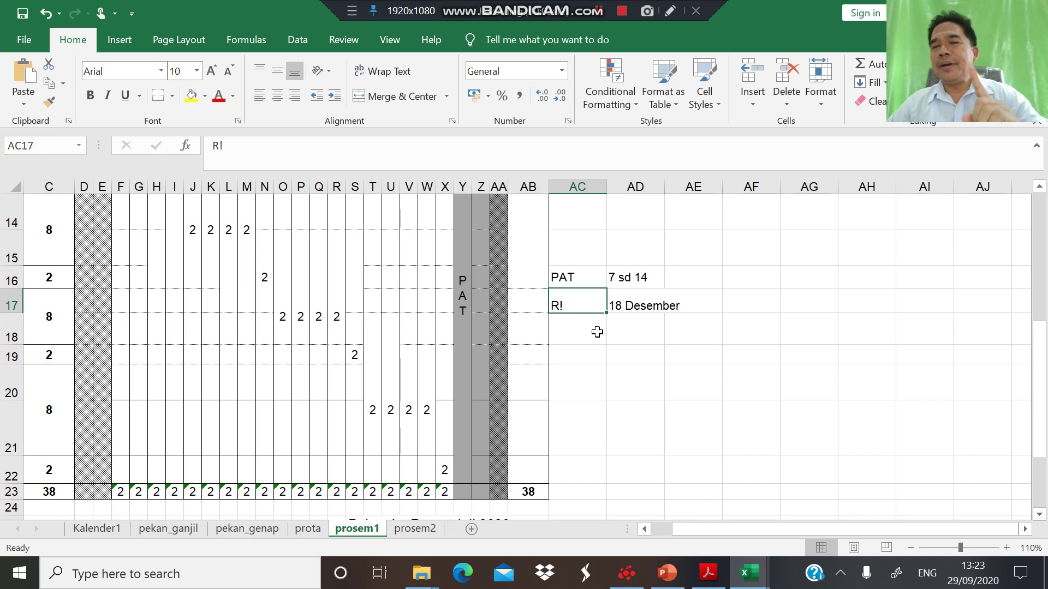
key(Right)
Go back along row 17 from the date notes, past the PAT column, to W17 in the weekly grid
key(Left)
key(Left)
key(Left)
key(Left)
key(Left)
key(Left)
key(Left)
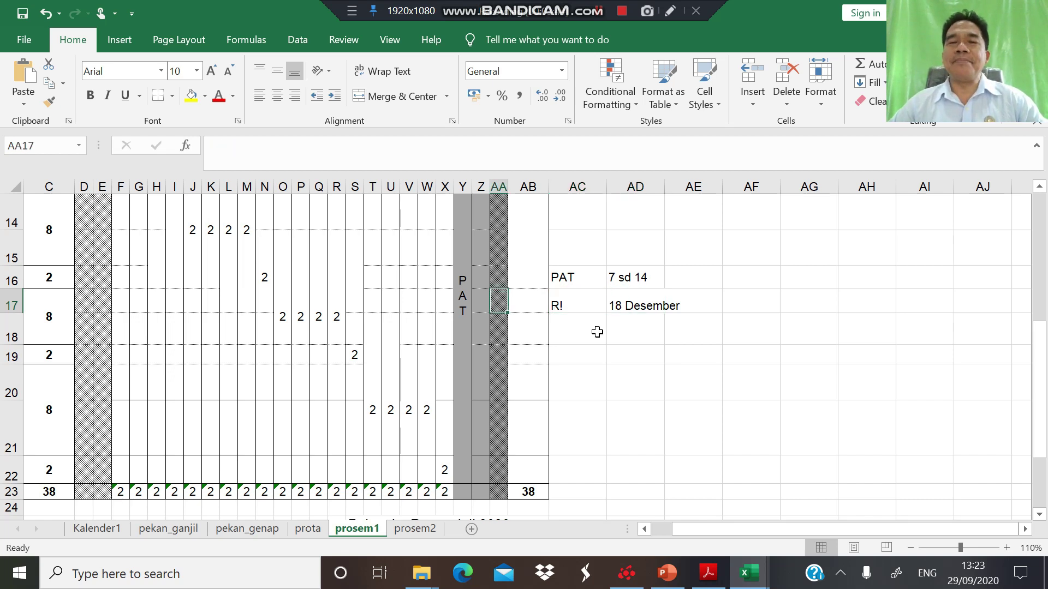
scroll(597, 332, up, 1)
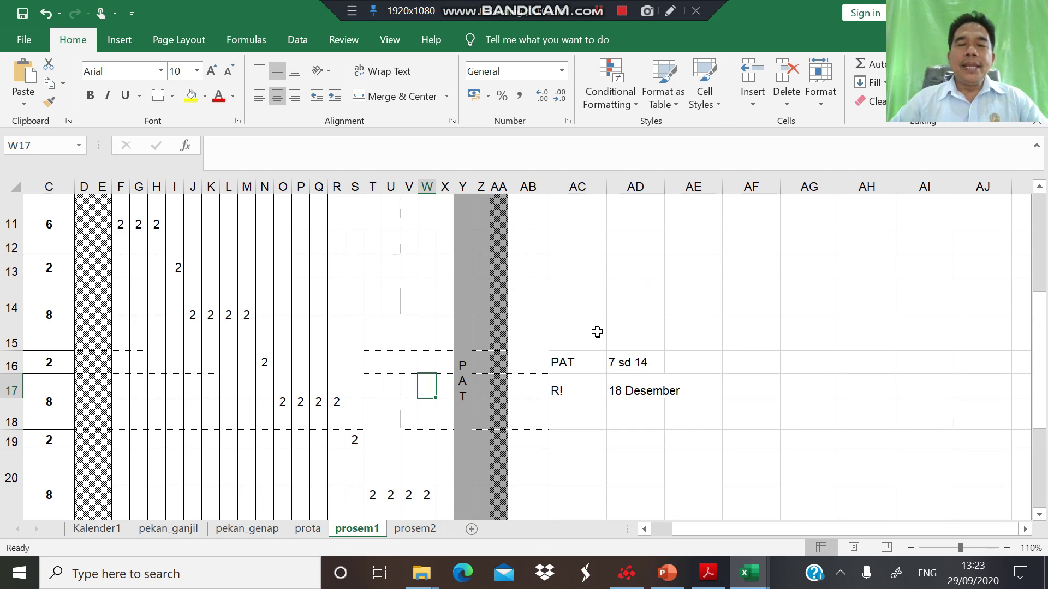
Open the prosem2 sheet and go down the competency list to competency 3.6 in B14
click(424, 528)
click(411, 448)
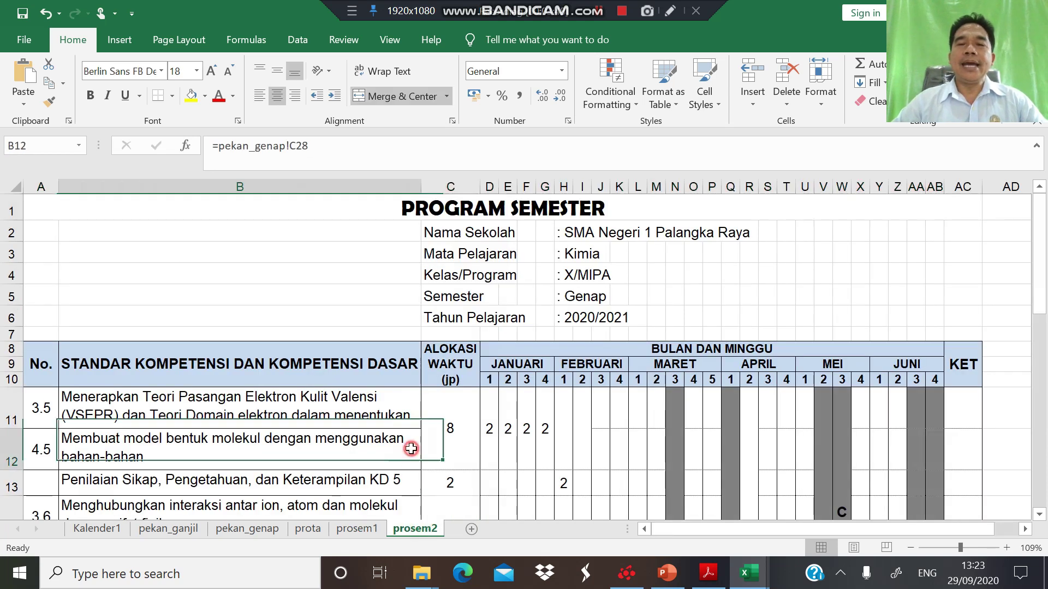
key(Down)
key(Down)
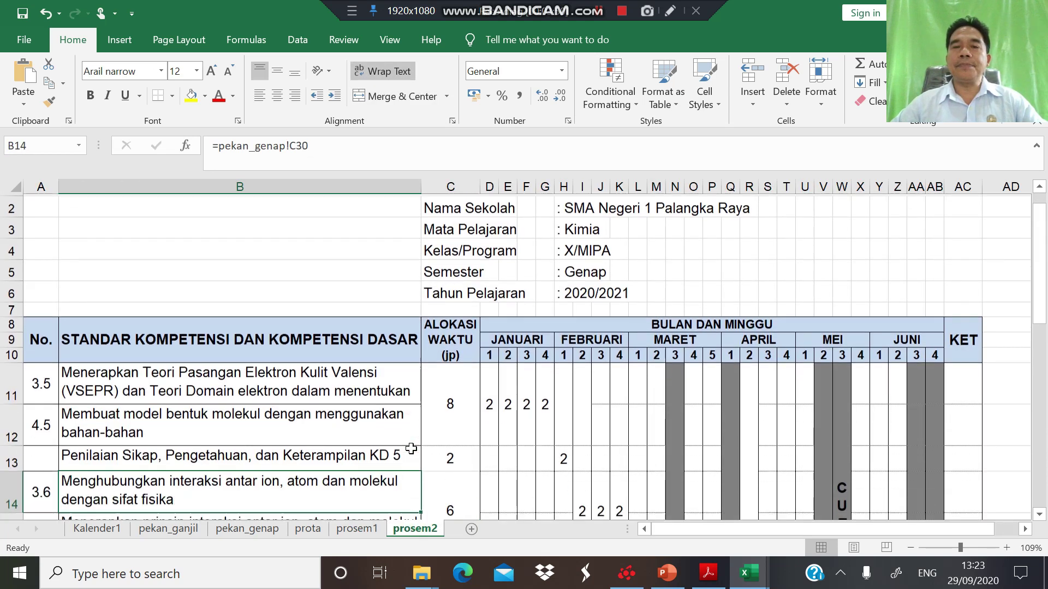
Examine the January and February weeks for competencies 3.6 and 4.6 up to March week 1
key(Right)
key(Right)
key(Right)
key(Right)
key(Right)
key(Right)
key(Right)
key(Right)
key(Right)
key(Right)
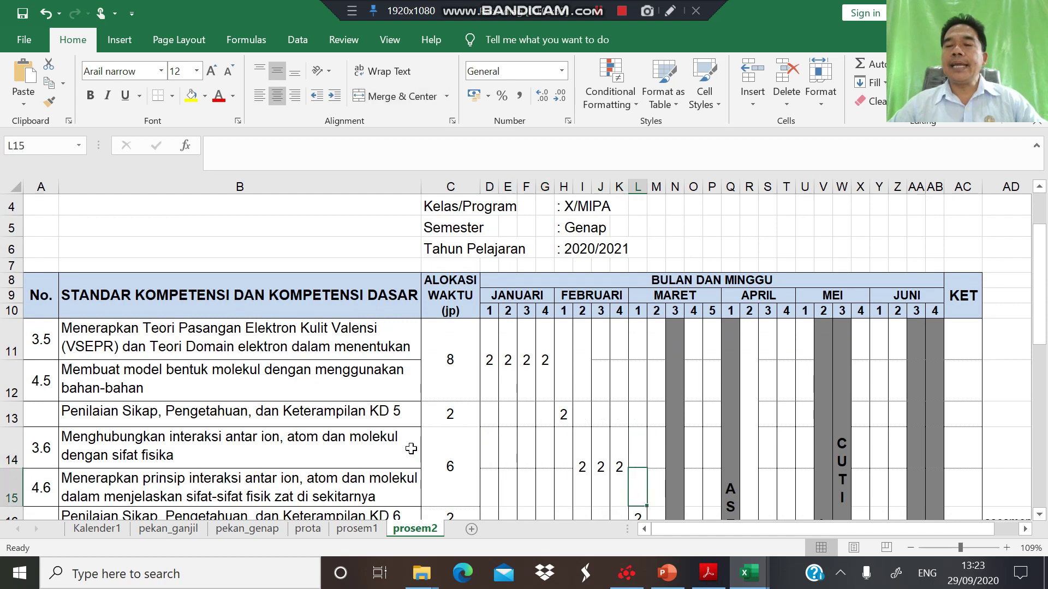
Go across the March, April and May weeks to the shaded CUTI BERSAMA column
key(Down)
key(Right)
key(Right)
key(Right)
key(Right)
key(Right)
key(Right)
key(Right)
key(Right)
key(Right)
key(Right)
key(Right)
key(Right)
key(Right)
key(Right)
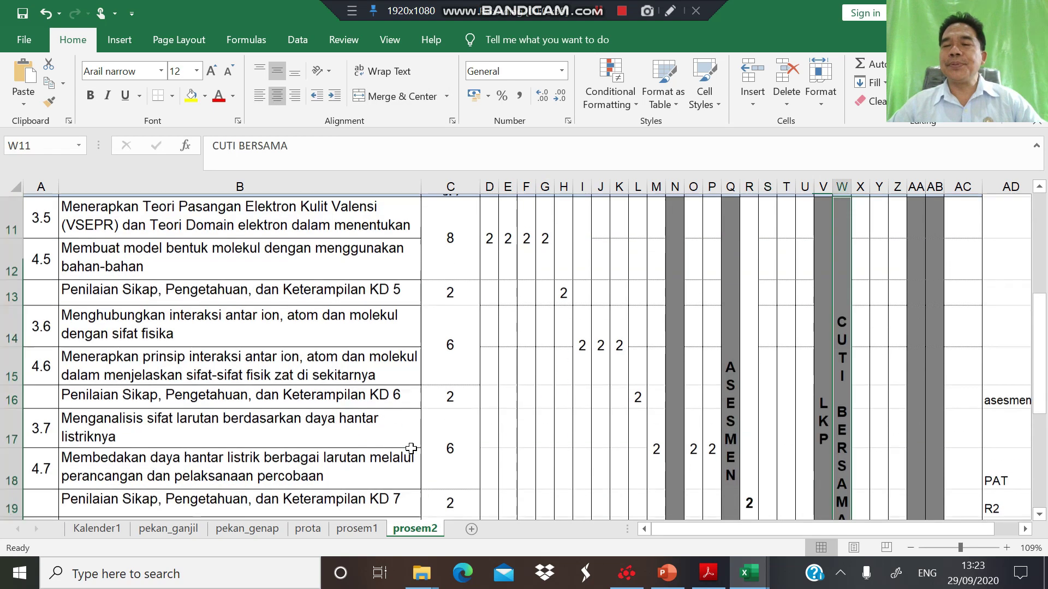
Return along row 16 from the CUTI BERSAMA column to the No. column in A16
key(Left)
key(Left)
key(Left)
key(Left)
key(Left)
key(Left)
key(Left)
key(Left)
key(Left)
key(Left)
key(Left)
key(Left)
key(Left)
key(Left)
key(Left)
key(Left)
key(Left)
key(Left)
key(Left)
key(Left)
key(Left)
key(Left)
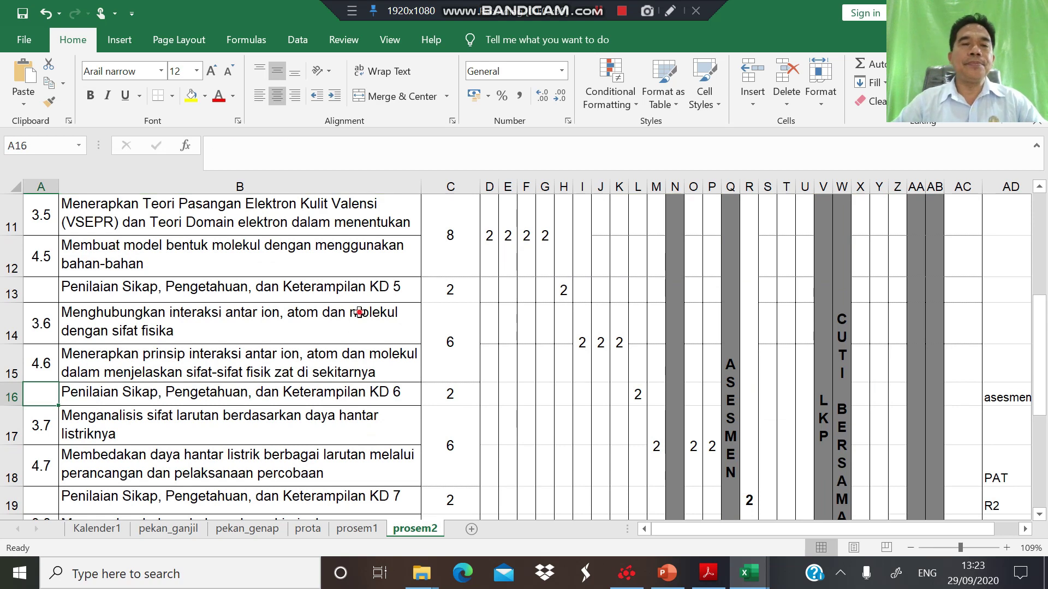
Go up the competency column from the KD 6 assessment row to B6 above the table heading
key(Right)
key(Up)
key(Up)
key(Up)
key(Up)
key(Up)
key(Up)
key(Up)
key(Up)
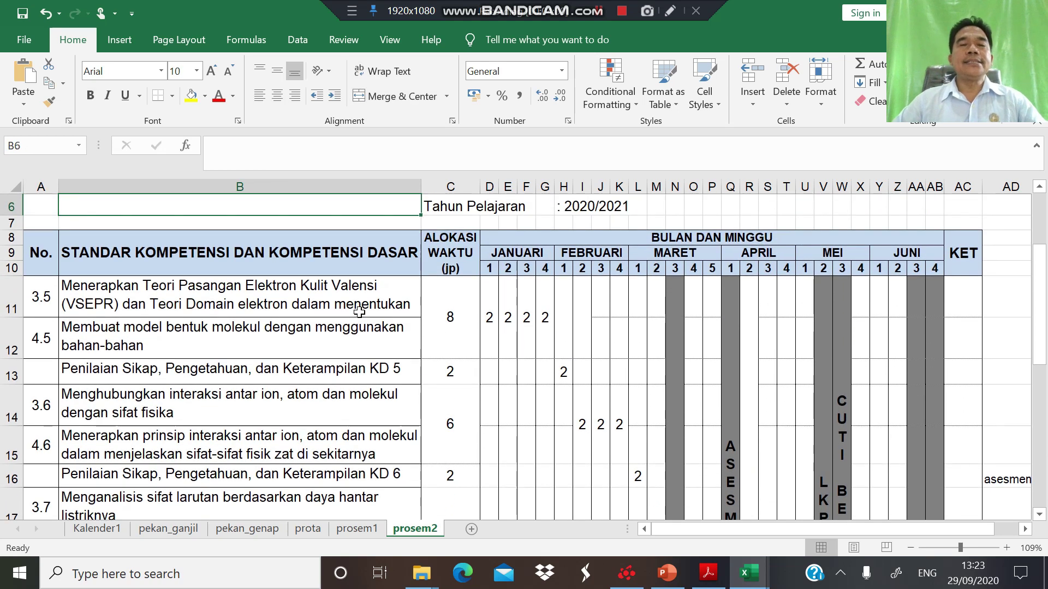
Check the time allocation formula for competencies 3.5 and 4.5 in C11
key(Down)
key(Down)
key(Down)
key(Down)
key(Up)
key(Right)
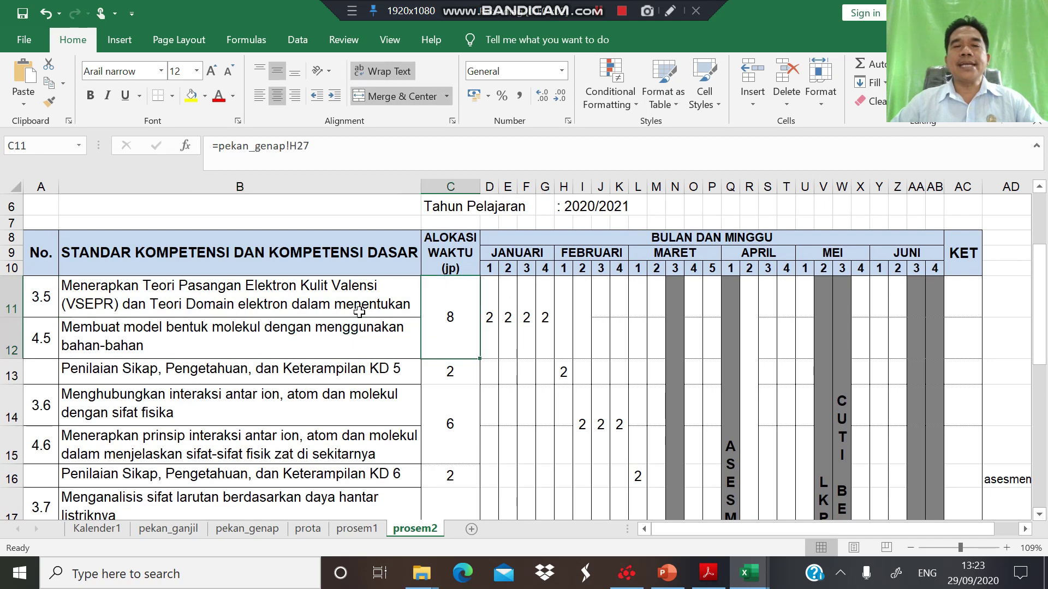
Check the January weekly hours for competencies 3.5 and 4.5 and continue into the February weeks
key(Right)
key(Right)
key(Right)
key(Left)
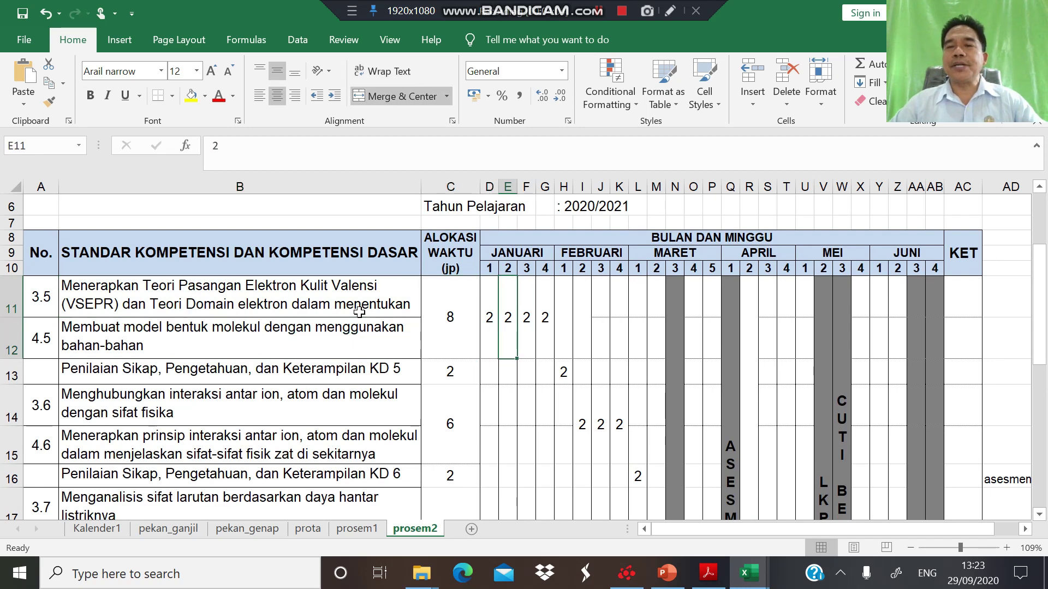
key(Right)
key(Right)
key(Right)
key(Right)
Go down the February week 2 column past competency 3.8 toward the end of the table
key(Down)
key(Down)
key(Down)
key(Down)
key(Down)
key(Down)
key(Down)
key(Down)
key(Down)
key(Down)
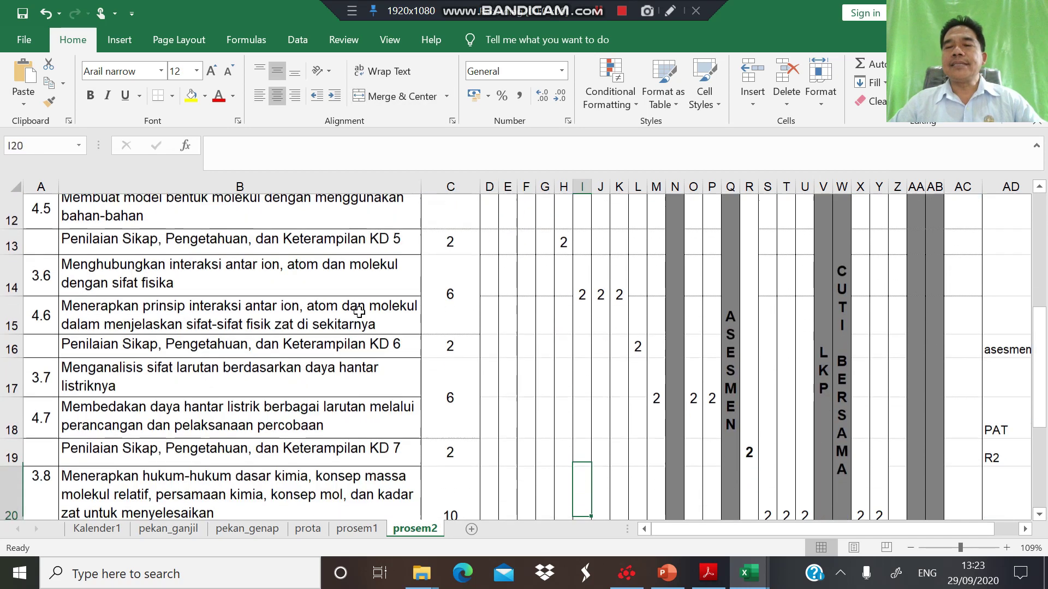
Go across the February and March weeks to the shaded ASESMEN column under April week 1
key(Up)
key(Up)
key(Up)
key(Up)
key(Up)
key(Right)
key(Right)
key(Right)
key(Right)
key(Right)
key(Right)
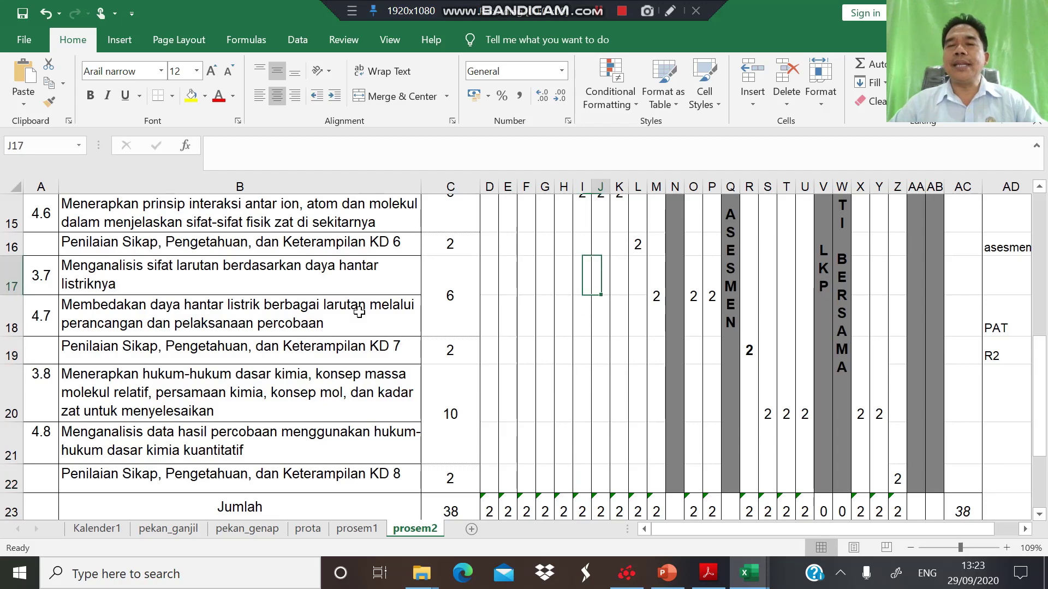
scroll(360, 312, up, 2)
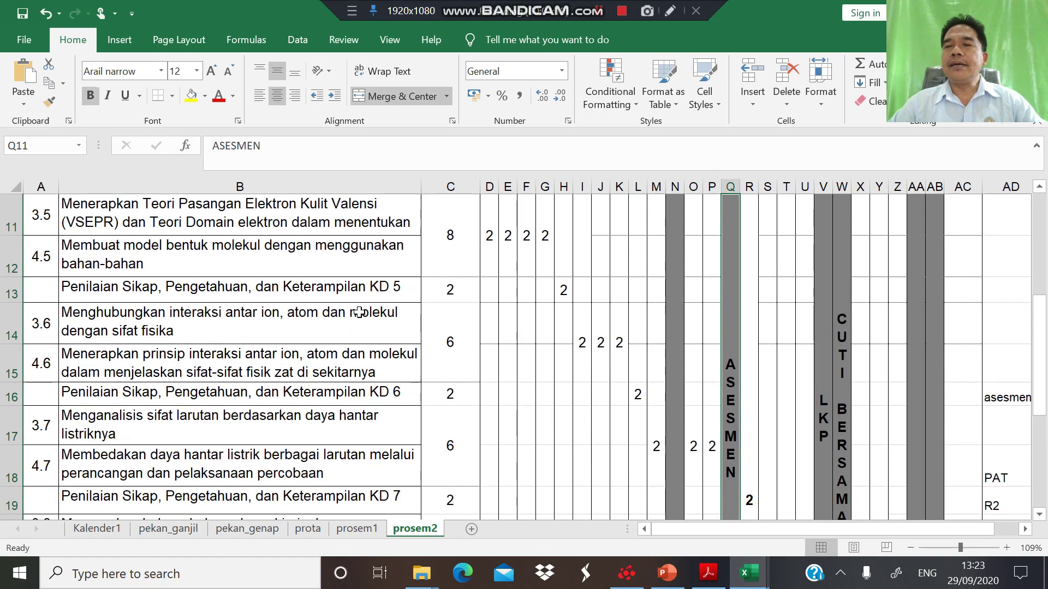
scroll(359, 312, down, 2)
scroll(359, 312, up, 2)
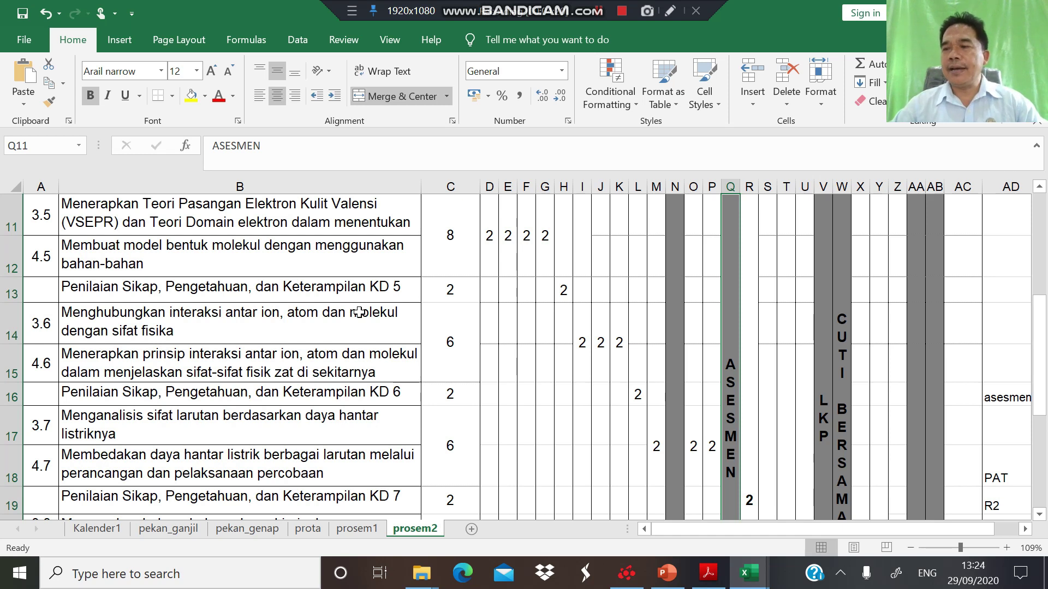
Examine the April weeks after the ASESMEN column for the KD 7 assessment and competencies 3.8 and 4.8
key(Right)
key(Right)
key(Right)
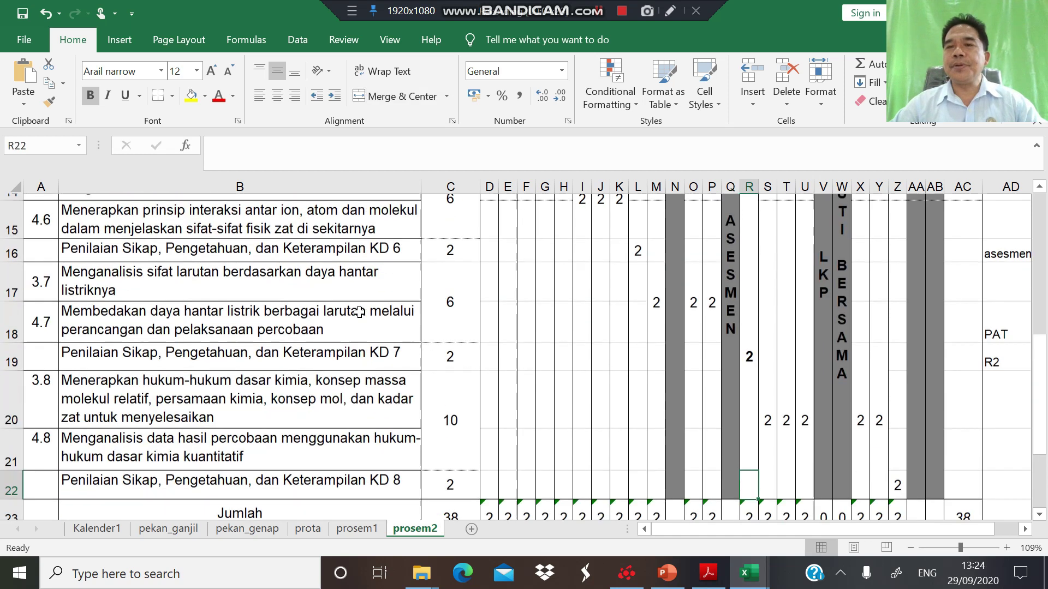
key(Up)
key(Up)
key(Up)
key(Up)
key(Up)
key(Up)
key(Up)
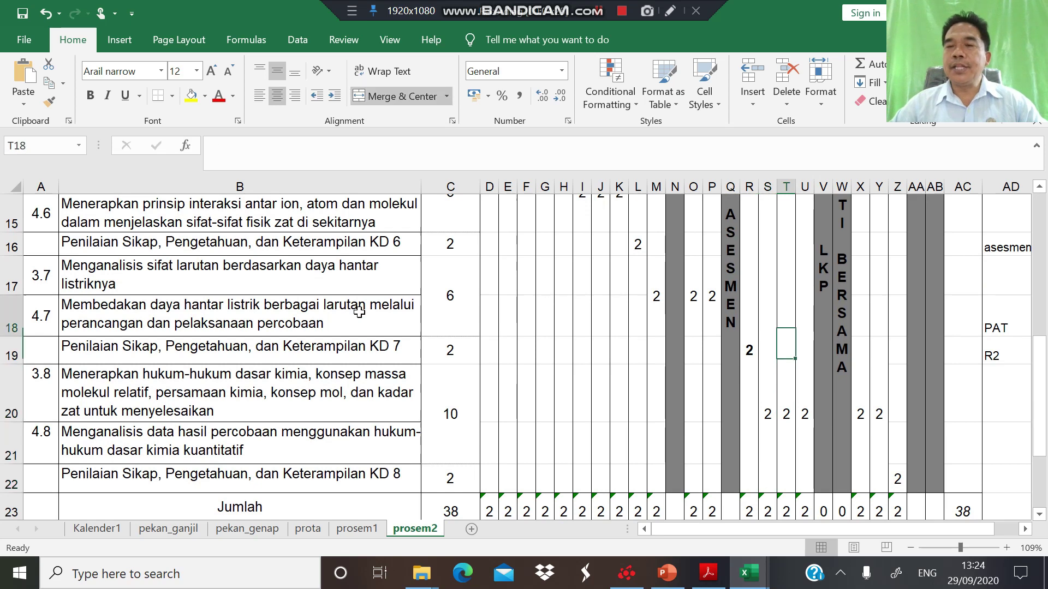
Continue from the April week 4 column through early May to the CUTI BERSAMA column in W11
key(Down)
key(Down)
key(Down)
key(Down)
key(Down)
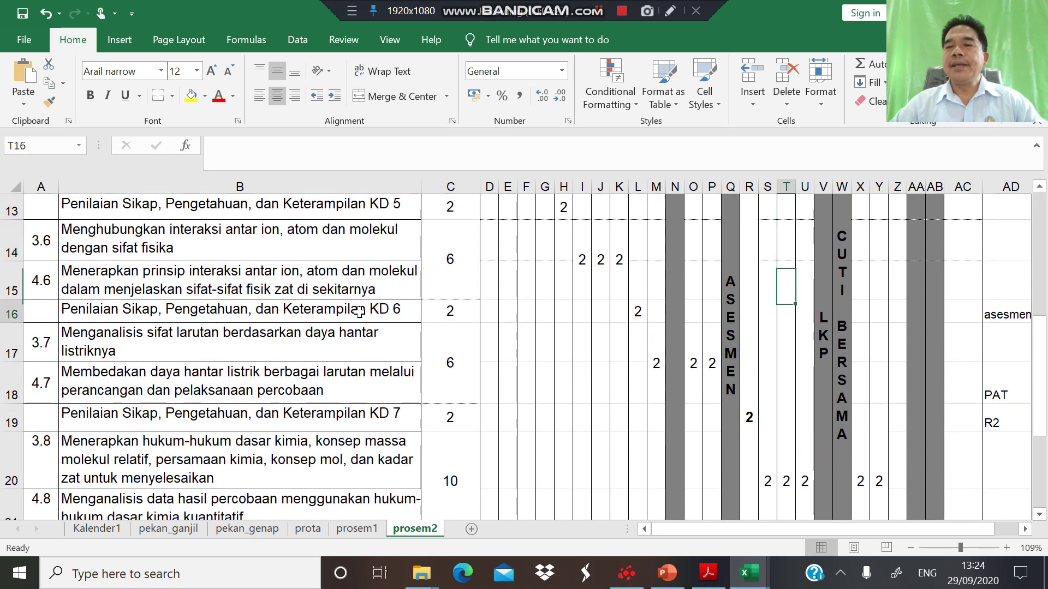
key(Right)
key(Right)
key(Right)
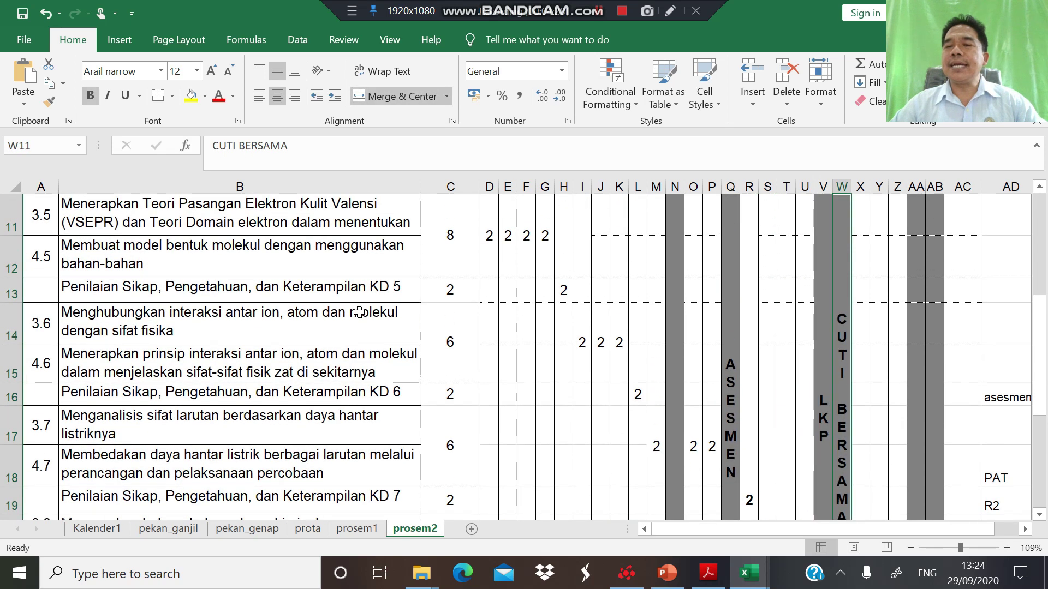
Examine the shaded LKP column and its May week 2 heading in V10
key(Right)
key(Left)
key(Left)
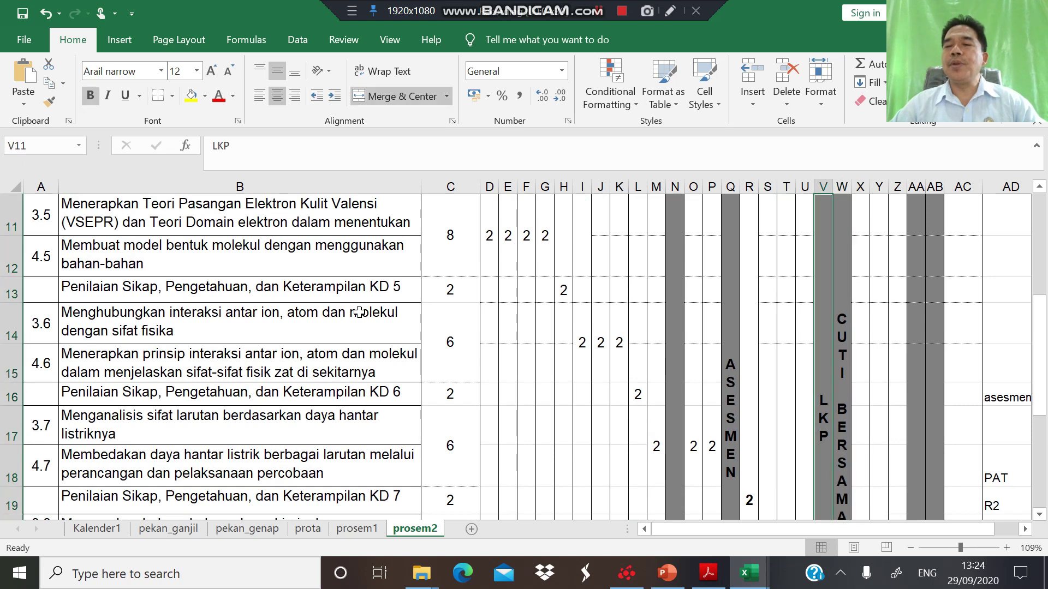
key(Up)
key(Up)
key(Down)
key(Down)
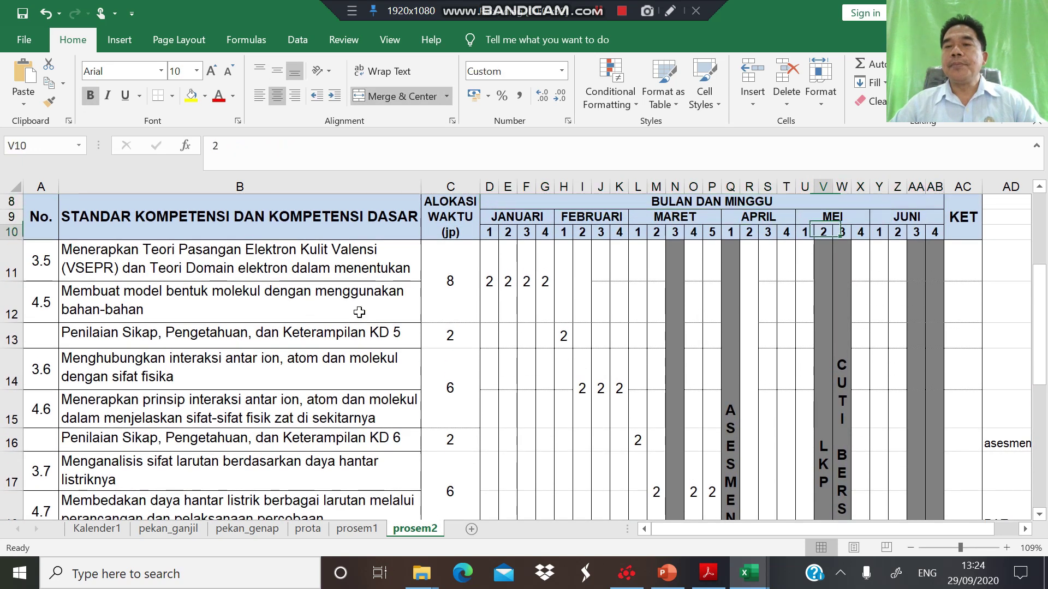
key(Down)
key(Down)
key(Up)
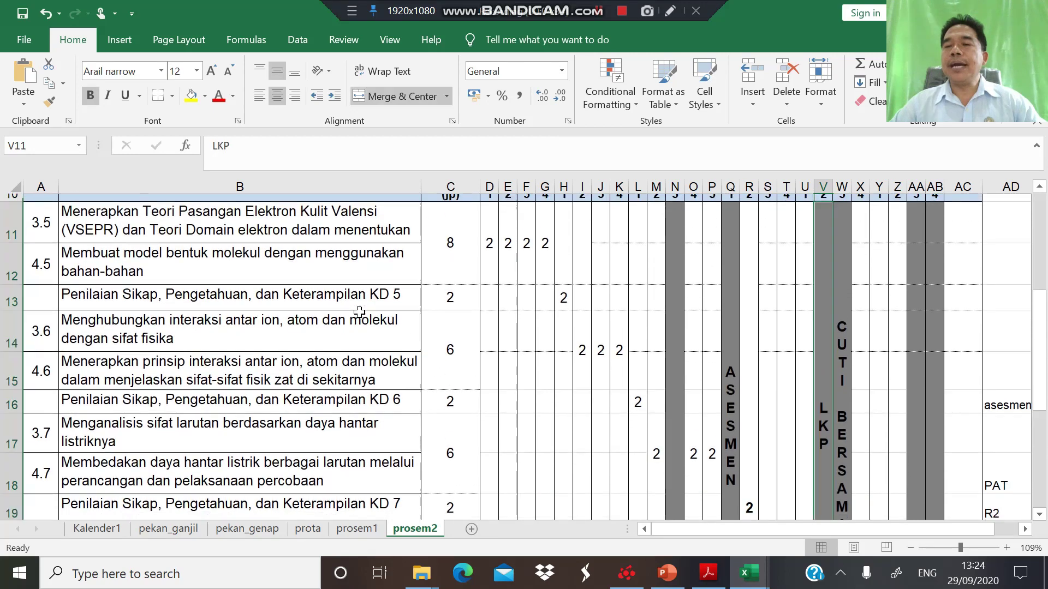
key(Down)
key(Up)
Go past the CUTI BERSAMA column and along row 22 to the shaded June columns
key(Right)
key(Down)
key(Right)
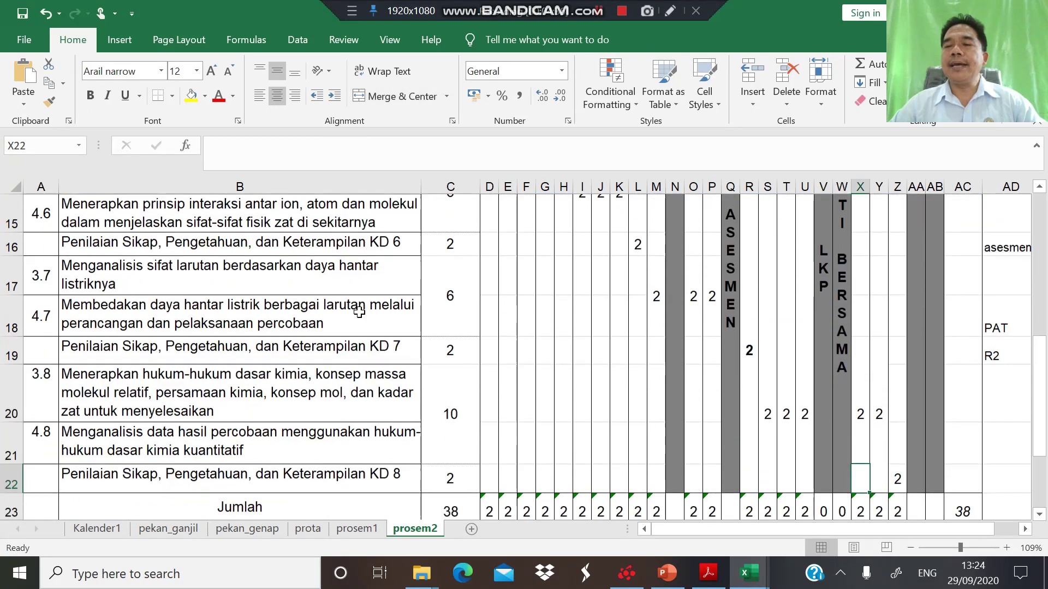
key(Right)
key(Right)
key(Right)
key(Right)
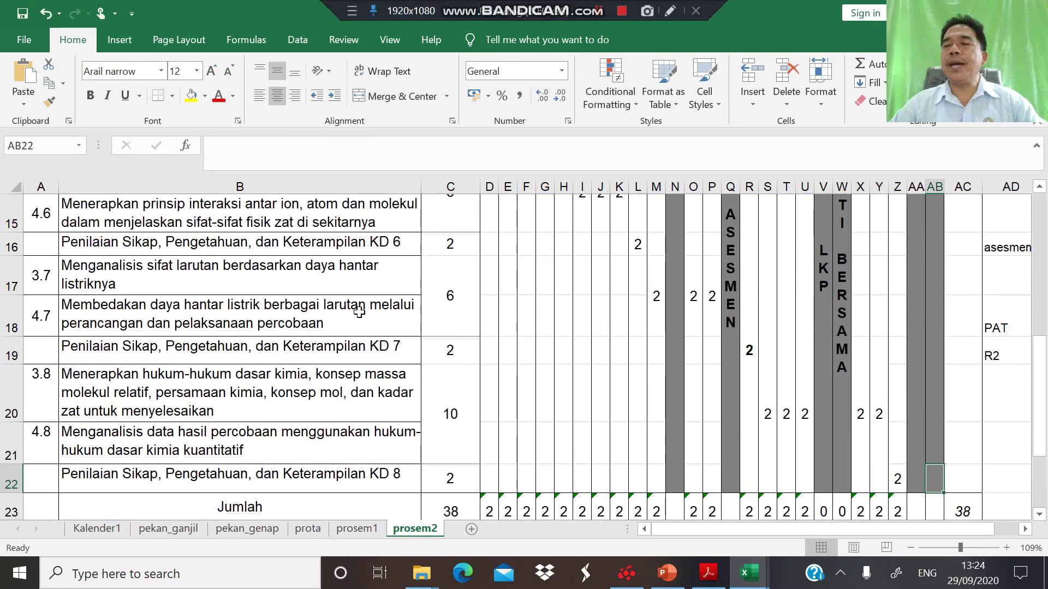
Check the asesmen, PAT and R2 date notes beside the table and the shaded March week 3 column
key(Right)
key(Right)
key(Right)
key(Left)
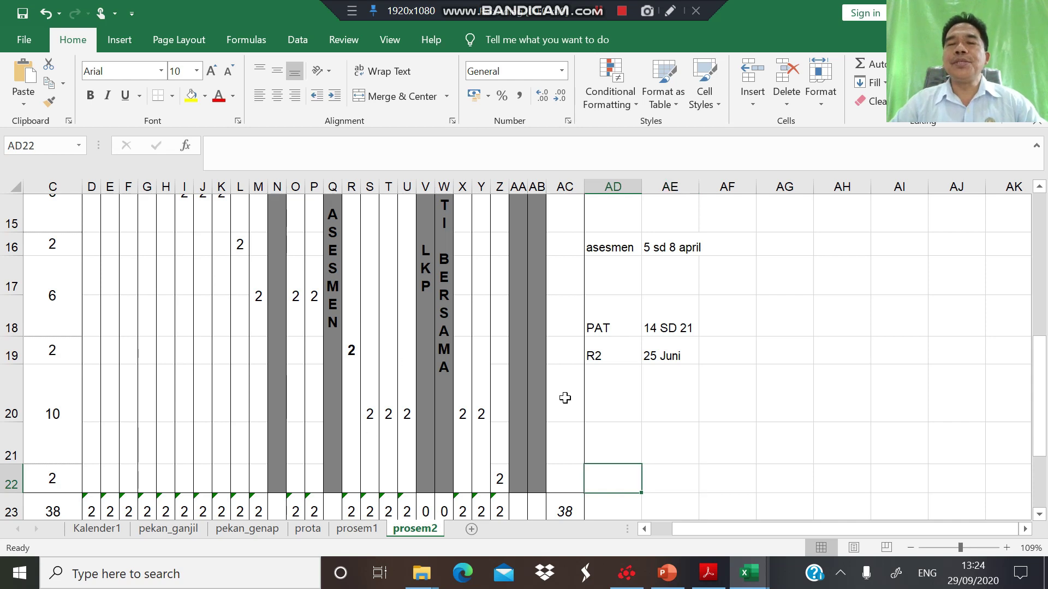
click(624, 342)
click(280, 381)
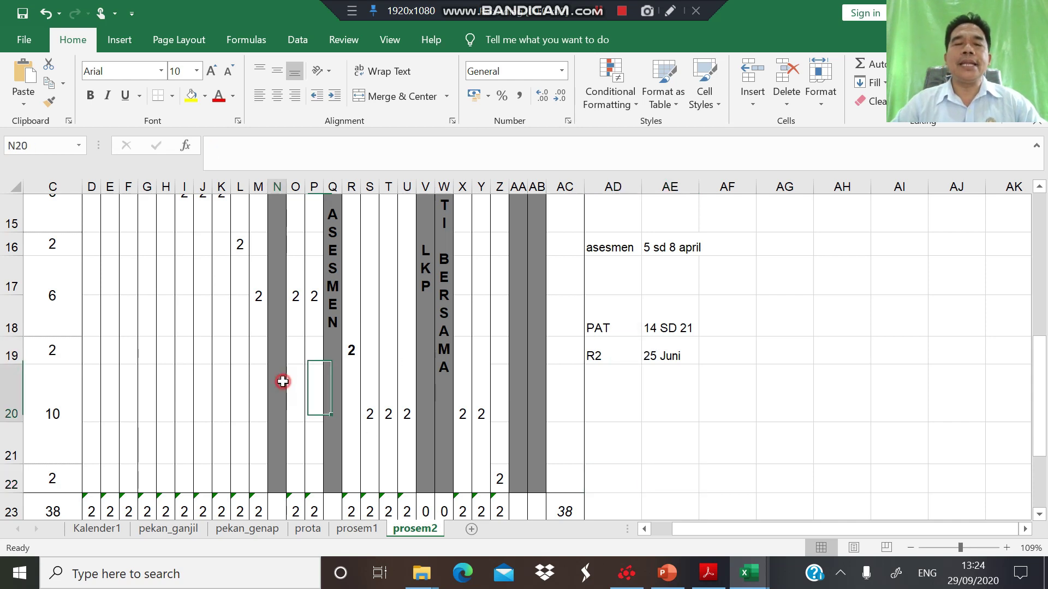
Go back along row 20 of the second-semester program, past the shaded March column, to G20
key(Left)
key(Left)
key(Left)
key(Left)
key(Left)
key(Left)
key(Left)
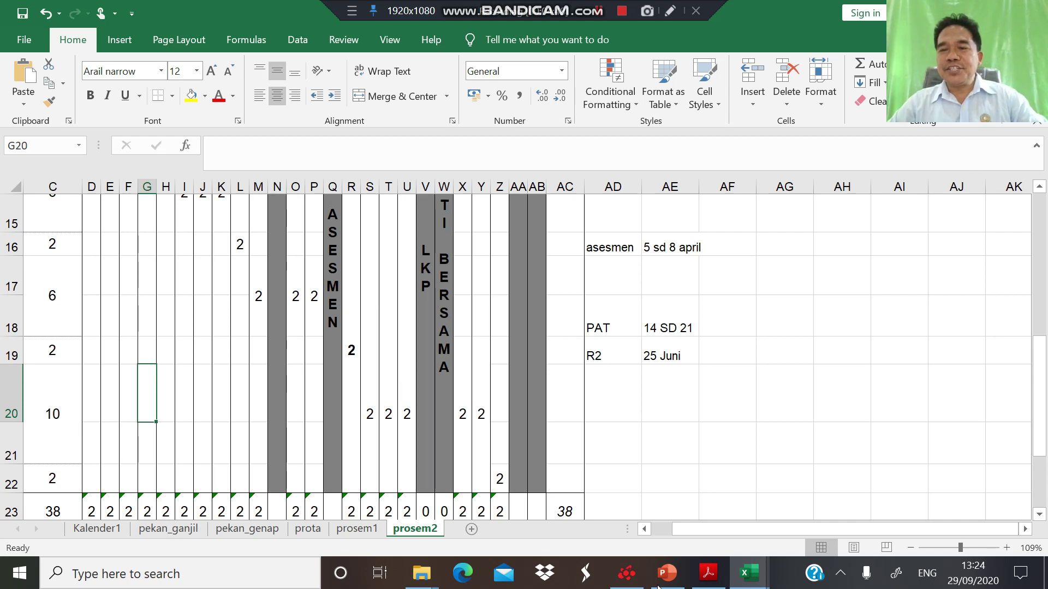
Switch to the 02 ANALISIS PROTA workbook and review the even-semester effective hours and the competency time allocations on pekan_genap
click(748, 576)
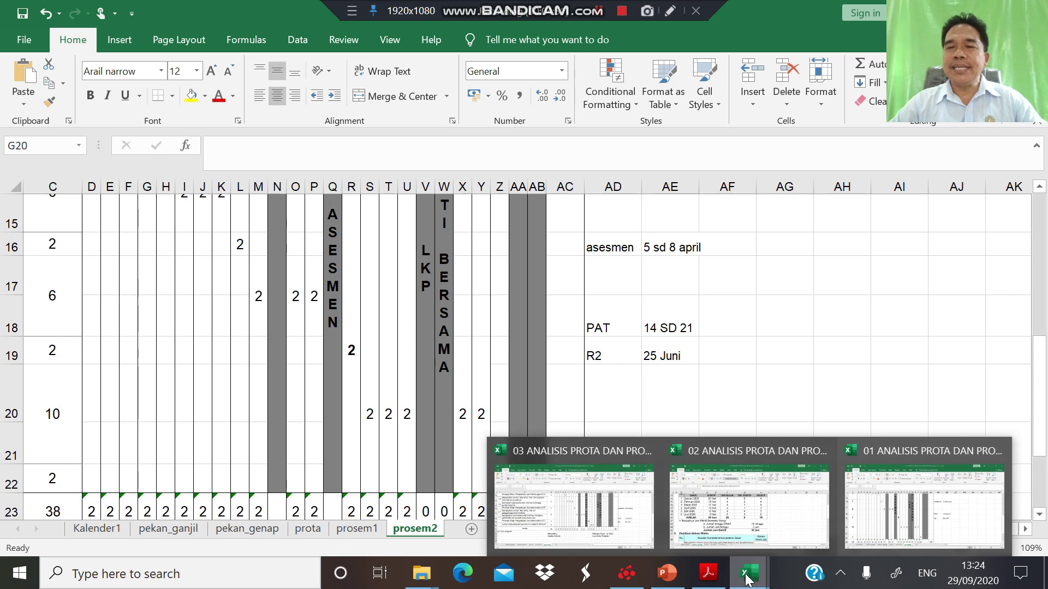
click(751, 499)
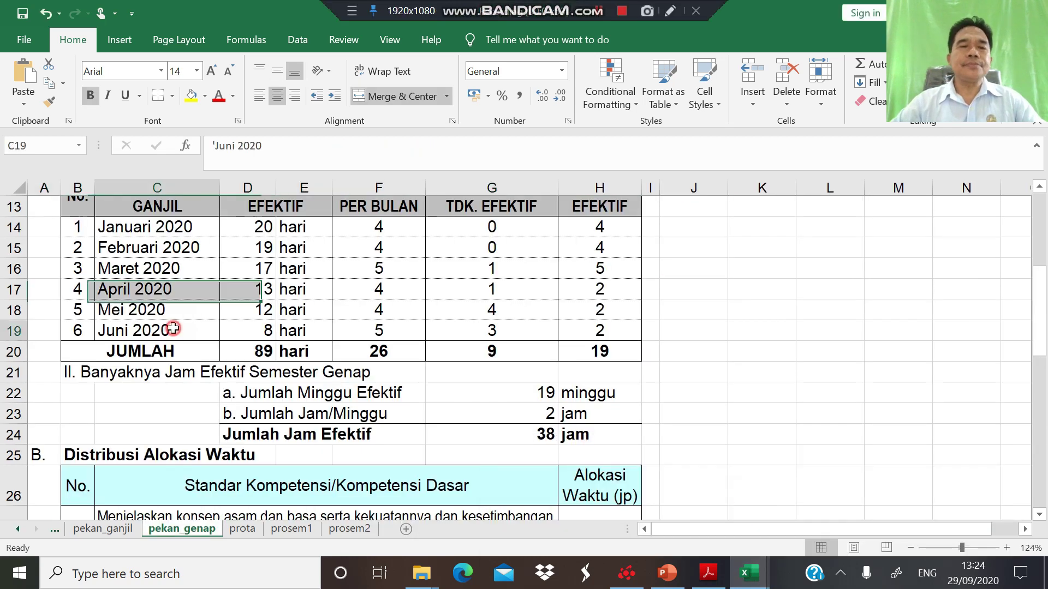
key(Down)
key(Down)
key(Left)
key(Left)
key(Down)
key(Down)
key(Down)
key(Down)
key(Down)
key(Down)
key(Down)
key(Down)
key(Down)
key(Down)
key(Down)
key(Down)
key(Down)
key(Down)
key(Down)
key(Down)
key(Down)
key(Down)
key(Down)
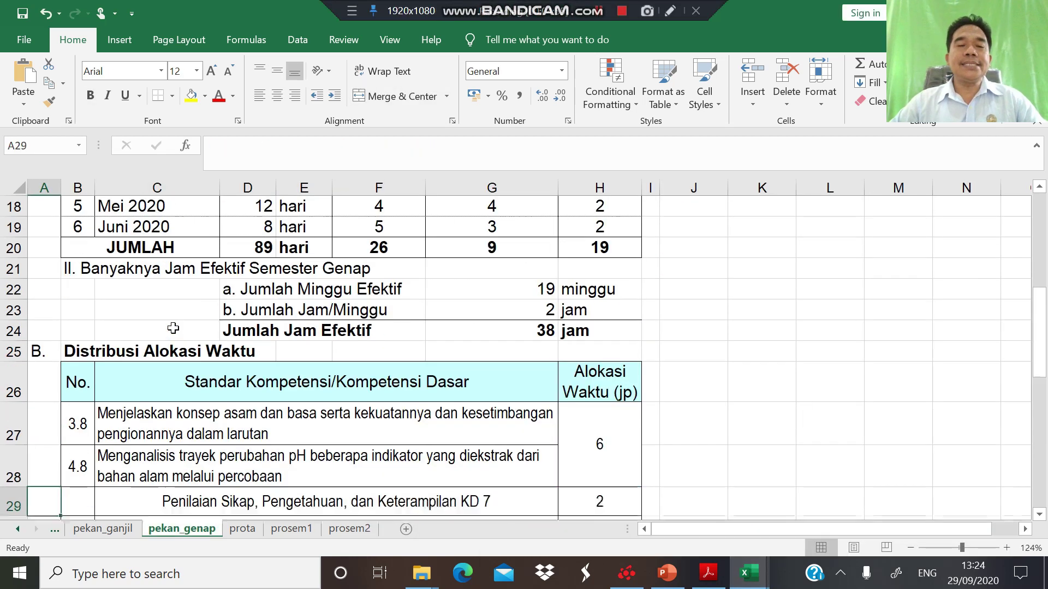
Return up the even-semester competency allocation table to the Juni row of the effective-weeks table
key(Up)
key(Up)
key(Up)
key(Up)
key(Up)
key(Up)
key(Up)
key(Up)
key(Up)
key(Up)
key(Up)
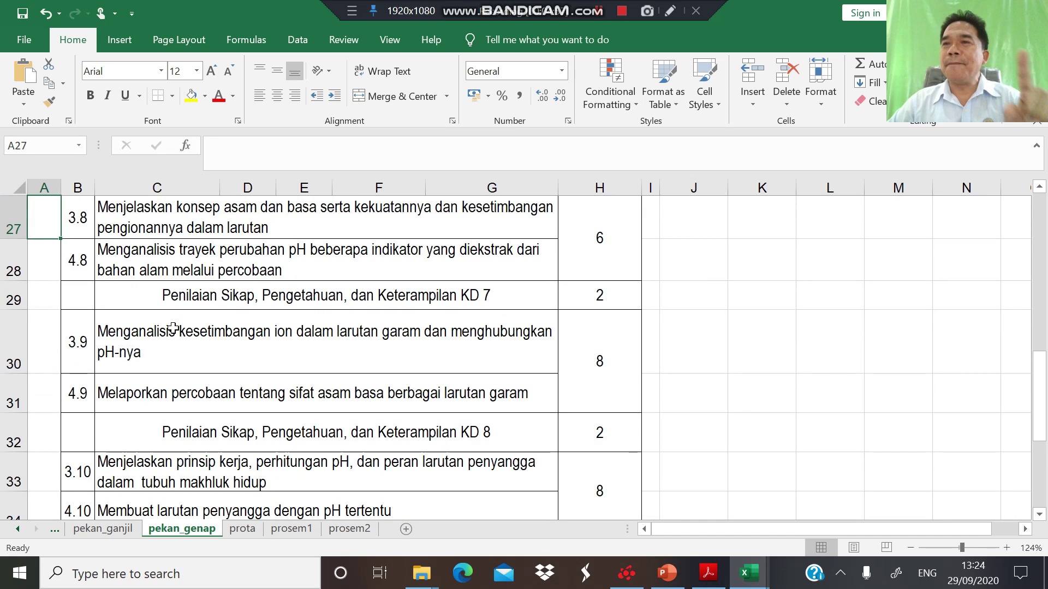
key(Up)
key(Up)
key(Up)
key(Up)
key(Up)
key(Up)
key(Up)
key(Up)
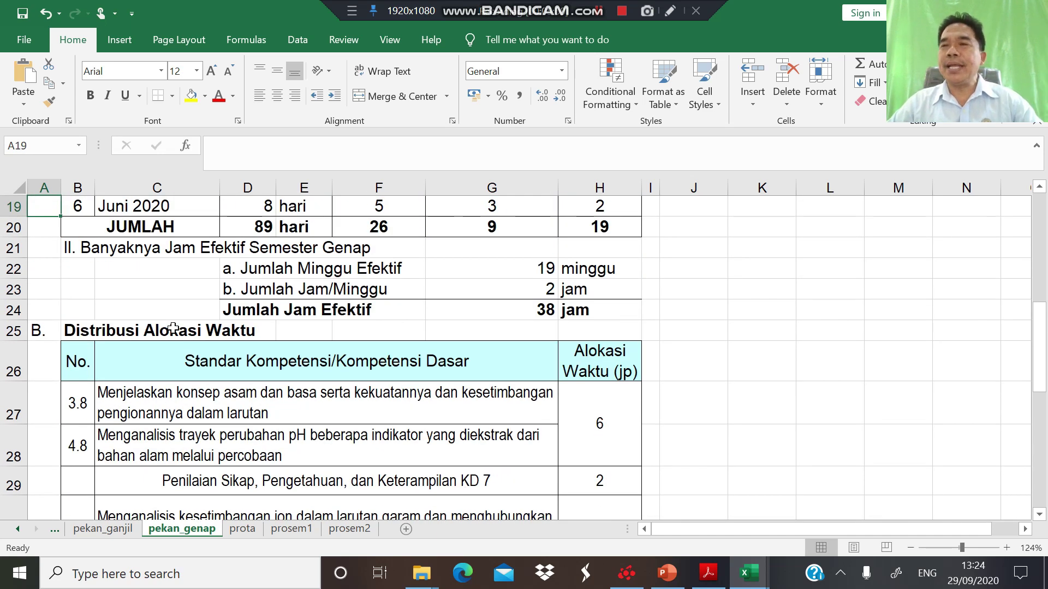
Examine the Banyaknya Jam Efektif Semester Genap block down to the Distribusi Alokasi Waktu heading
key(Down)
key(Down)
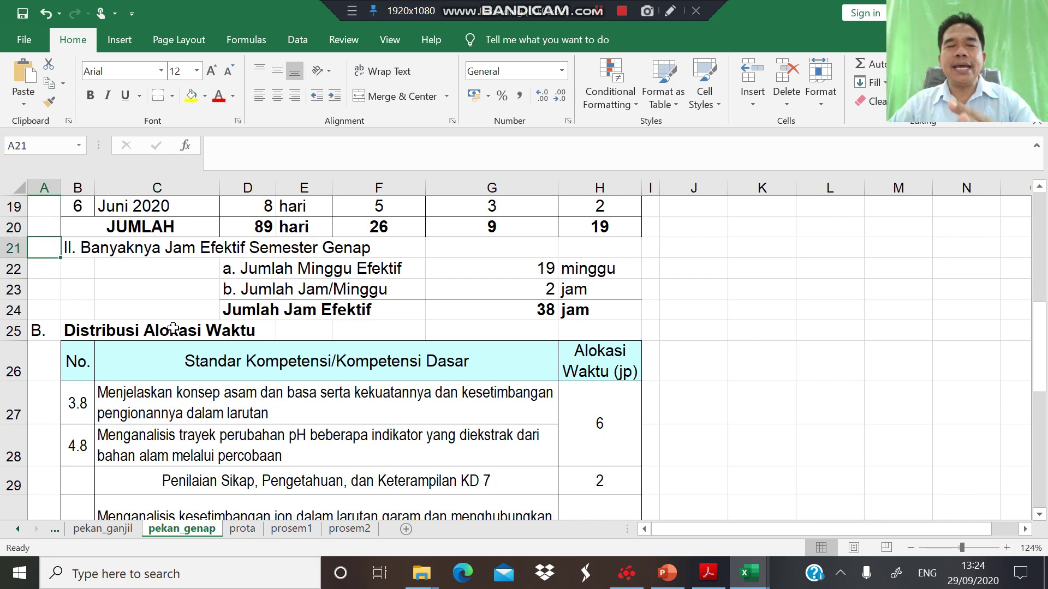
key(Down)
key(Down)
key(Down)
key(Down)
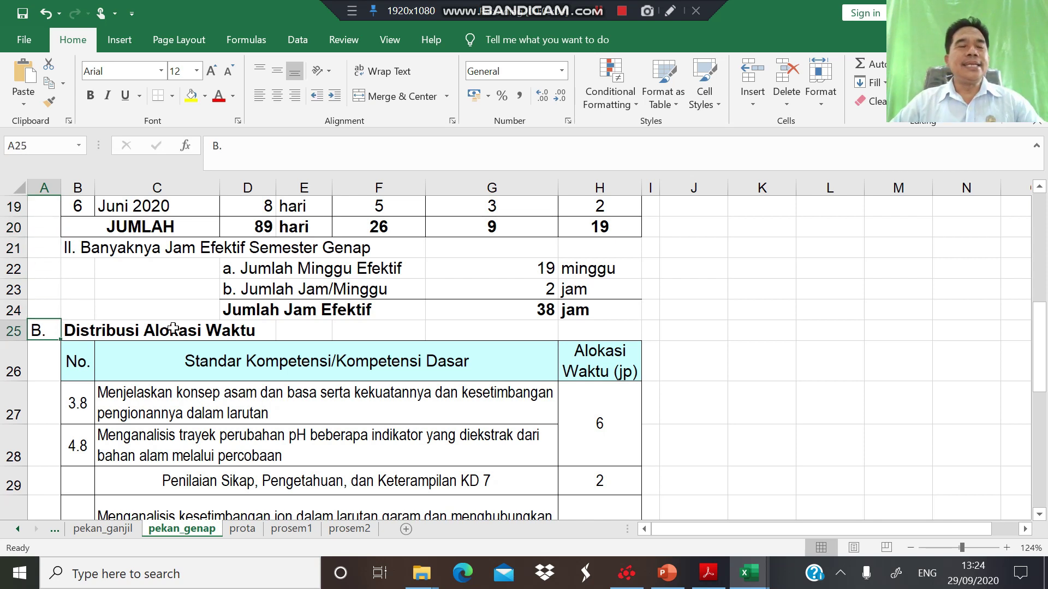
Open the pekan_ganjil sheet and go up through its competency allocation table from the Jumlah row
click(112, 527)
click(161, 380)
key(Up)
key(Up)
key(Up)
key(Up)
key(Up)
key(Up)
key(Up)
key(Up)
key(Up)
key(Up)
key(Up)
key(Up)
key(Up)
key(Up)
key(Up)
key(Up)
key(Up)
key(Up)
key(Up)
key(Up)
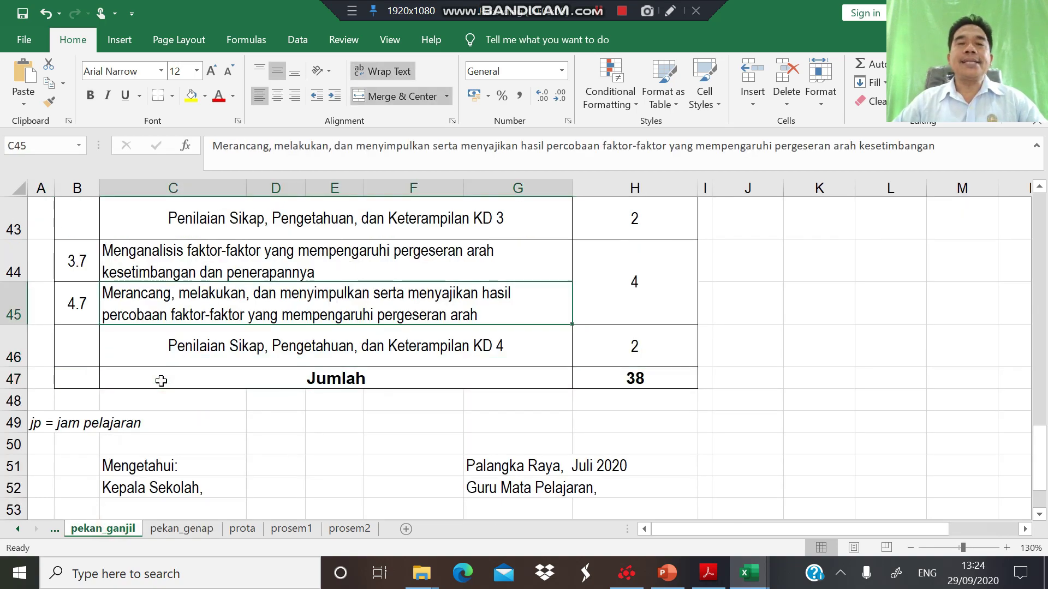
Examine the odd-semester effective hours calculation and the start of the Distribusi Alokasi Waktu table at competency 3.1
key(Down)
key(Down)
key(Down)
key(Down)
key(Down)
key(Down)
key(Down)
key(Down)
key(Down)
key(Down)
key(Down)
key(Down)
key(Down)
key(Down)
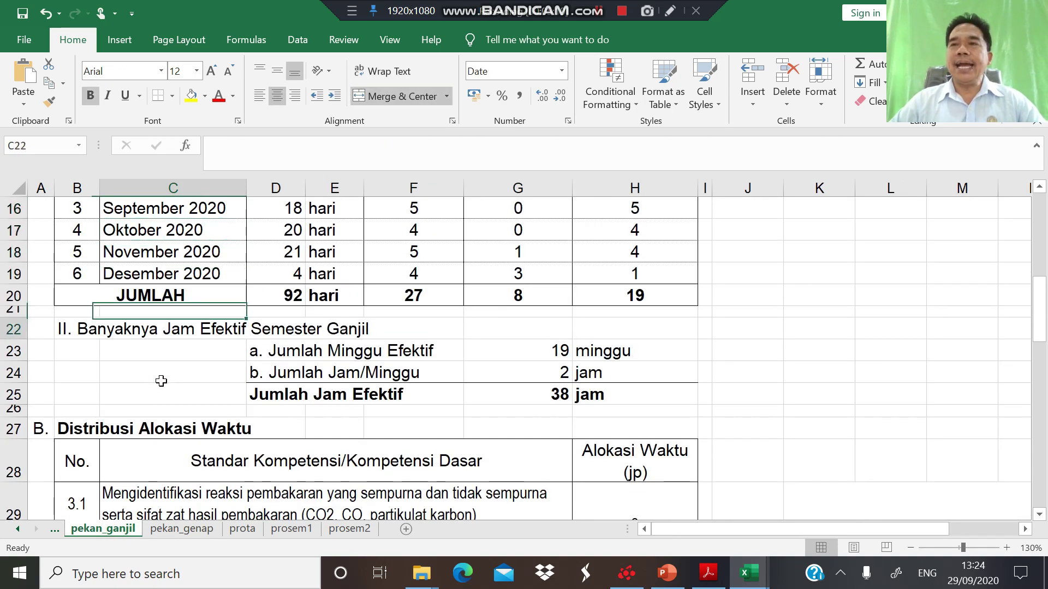
key(Up)
key(Left)
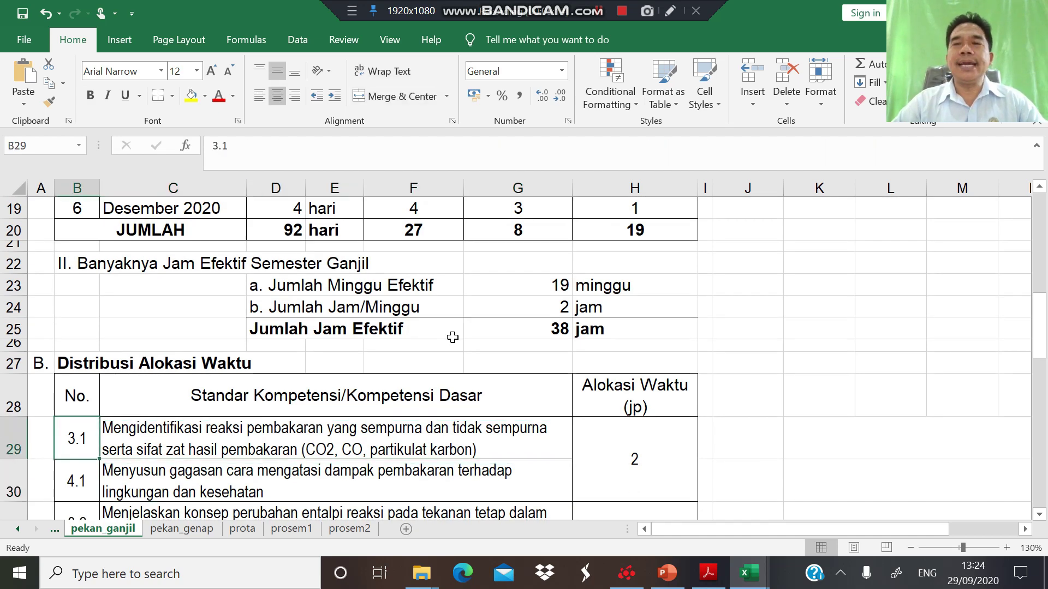
Insert two blank sheet rows above competency 3.1 in the odd-semester allocation table
click(437, 422)
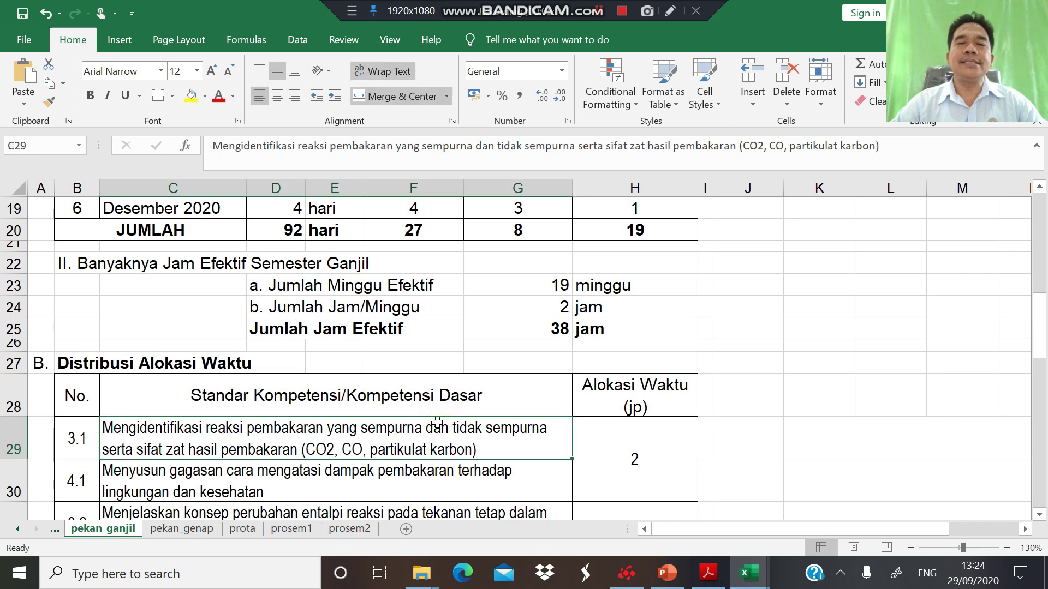
click(763, 101)
click(775, 148)
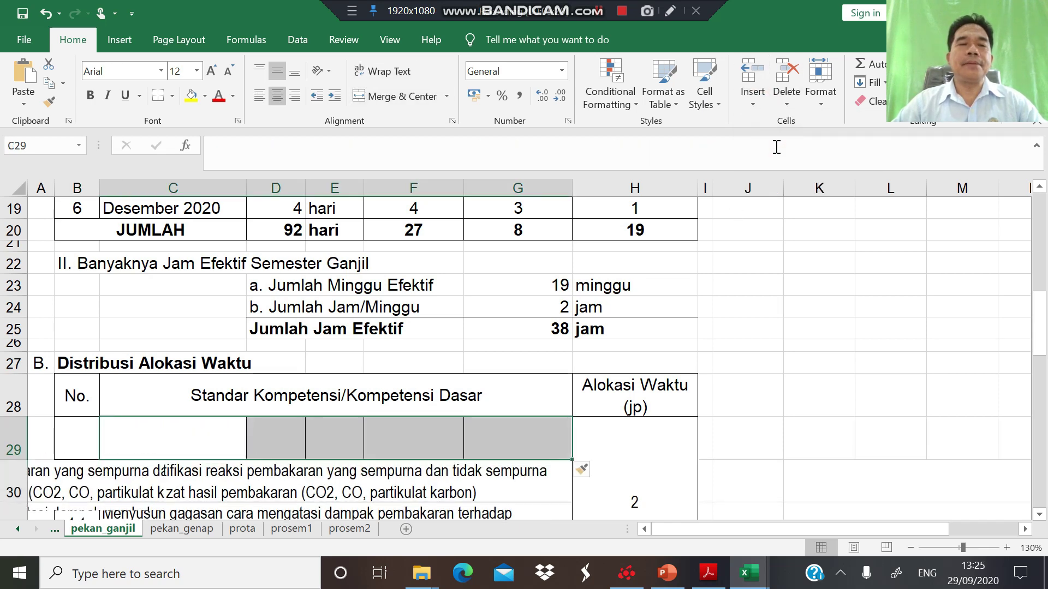
click(751, 96)
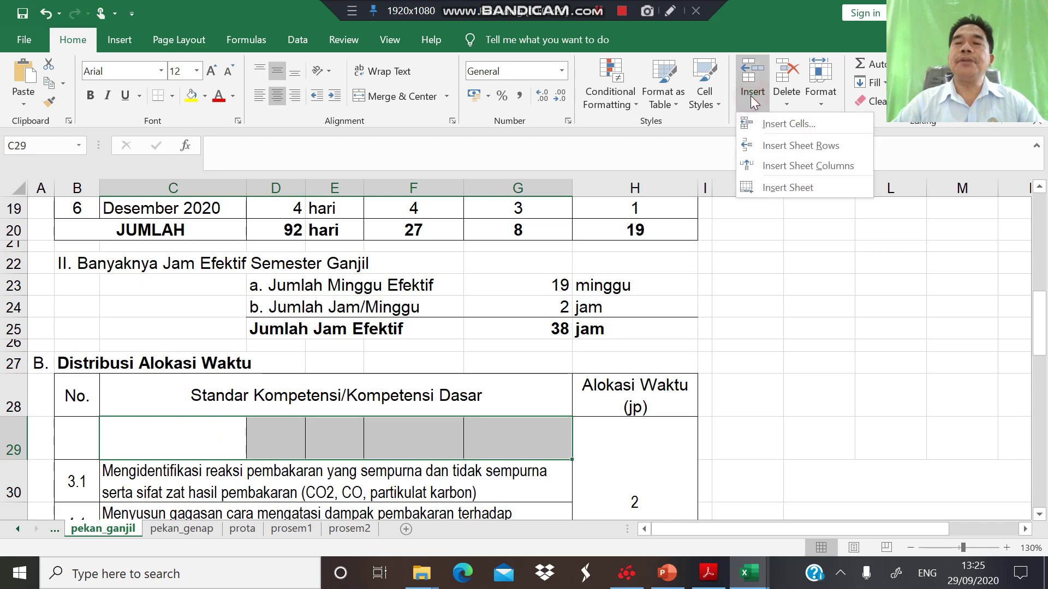
click(769, 146)
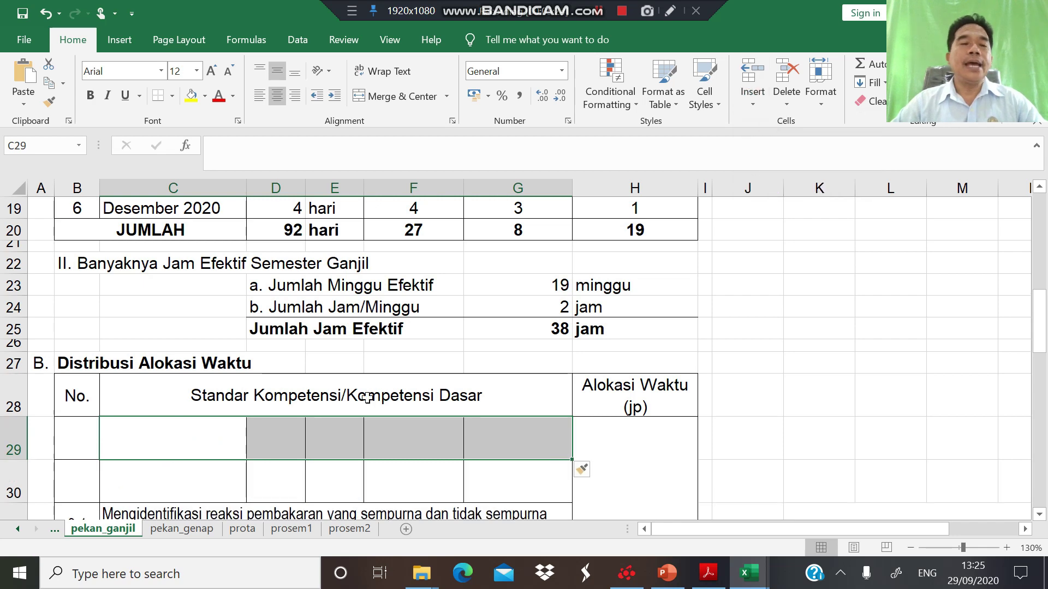
Review competencies 3.1 to 4.3 and their time allocations below the two blank rows
click(86, 465)
key(Down)
key(Down)
key(Down)
key(Down)
scroll(88, 465, down, 2)
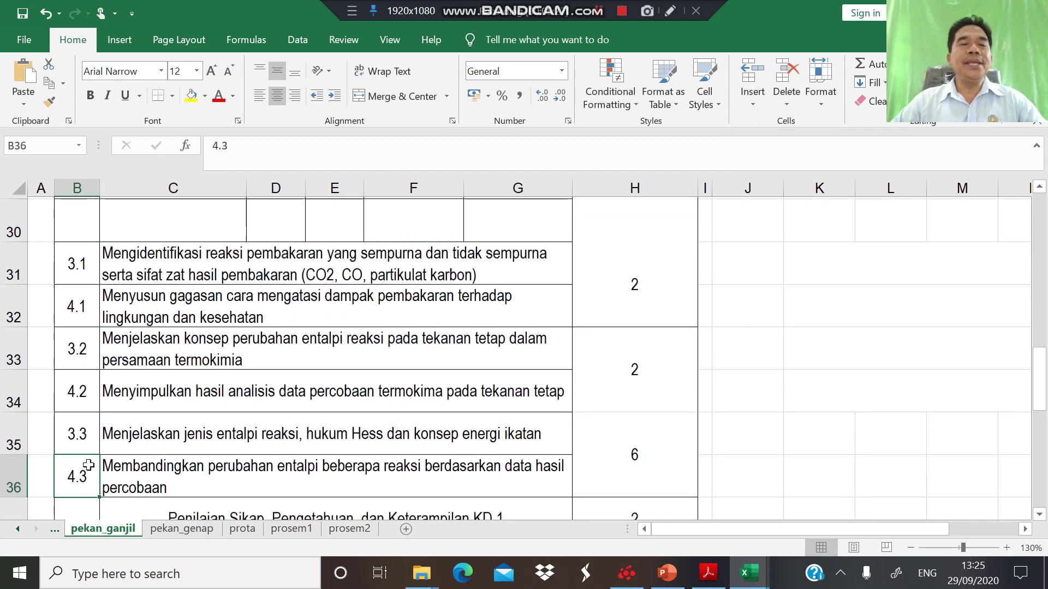
key(Down)
key(Up)
key(Up)
key(Up)
key(Up)
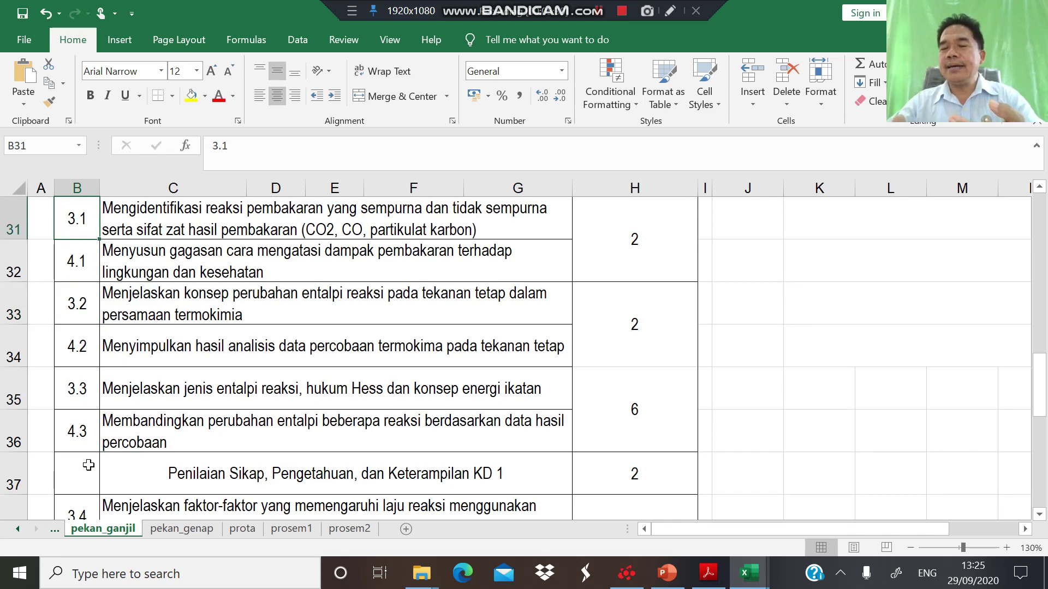
Number the two blank rows above competency 3.1 as 1.1 in B29 and 2.1 in B30
key(Up)
key(Up)
key(Up)
key(Up)
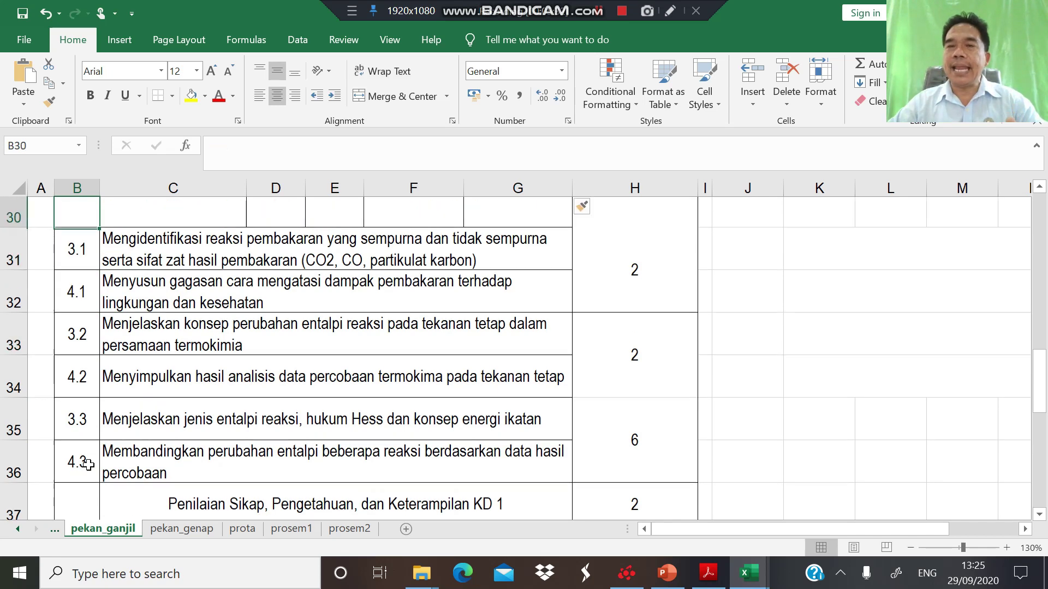
key(Down)
key(Down)
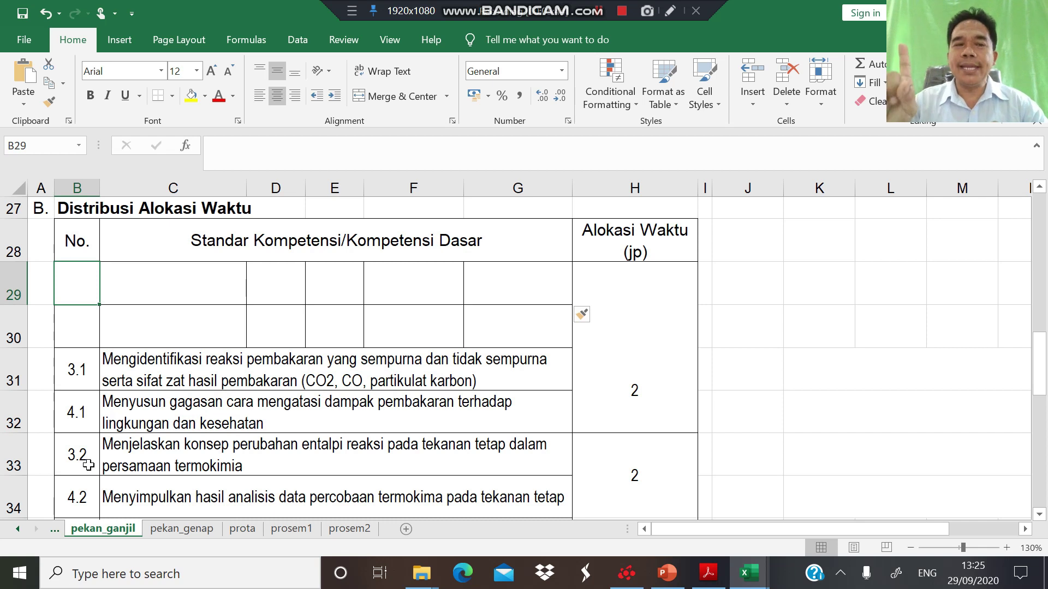
text(1.1)
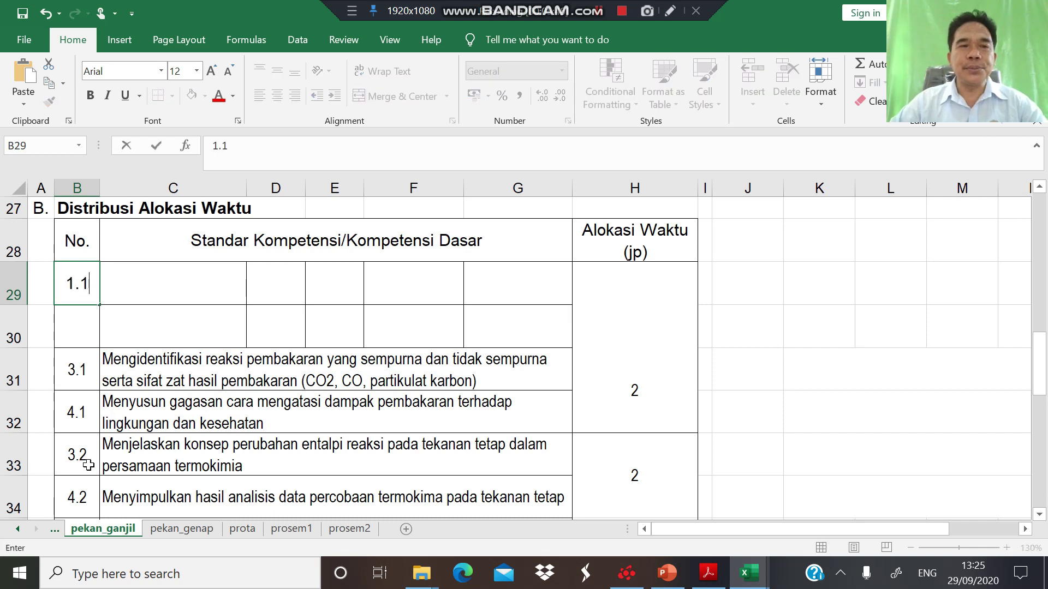
key(Return)
text(2)
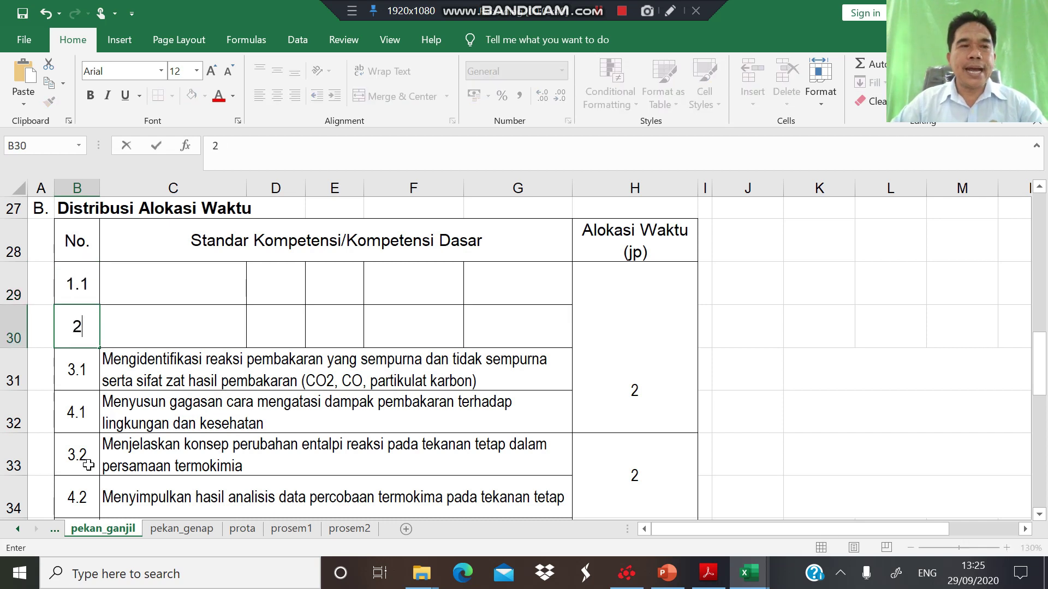
text(.1)
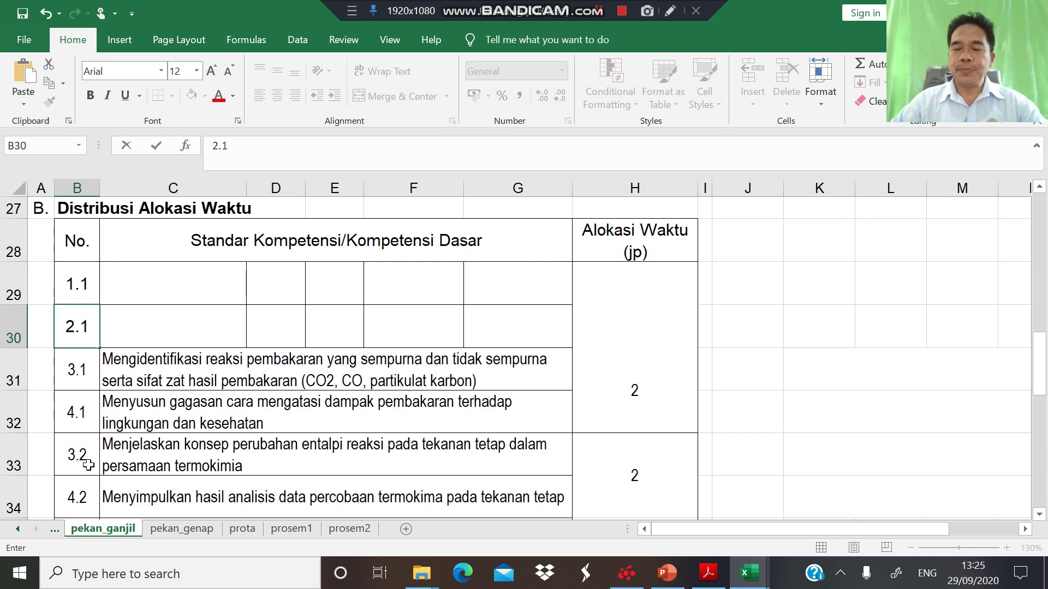
key(Up)
key(Up)
key(Down)
key(Right)
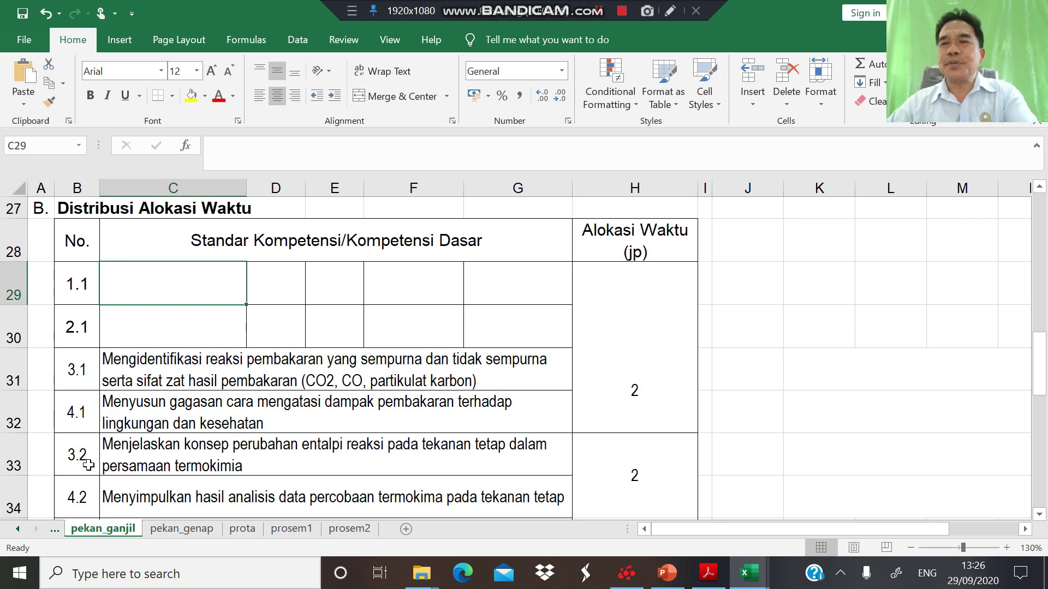
Open the prota sheet and examine the PROGRAM TAHUNAN heading and its school, subject, class and year details
click(243, 528)
click(301, 352)
key(ctrl+Home)
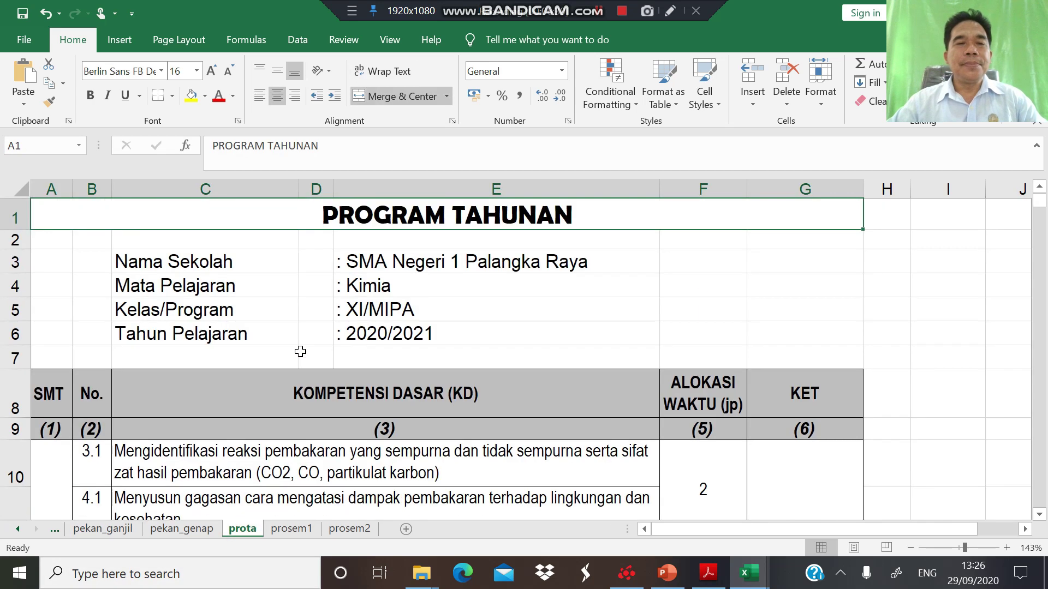
key(Down)
key(Down)
key(Down)
key(Down)
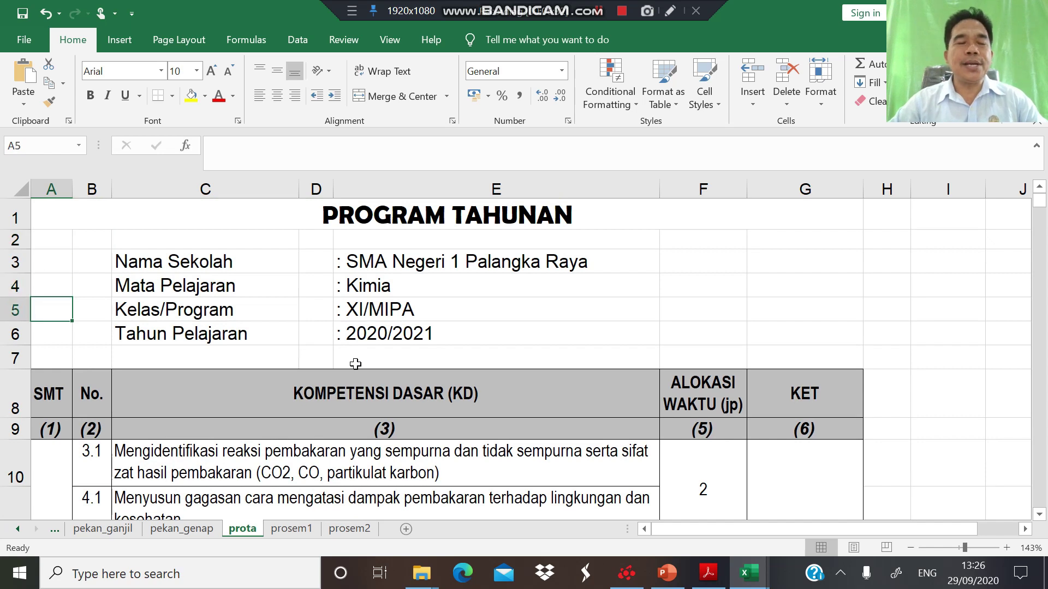
Delete sheet rows 29 and 30, numbered 1.1 and 2.1, from the allocation table on pekan_ganjil
click(105, 529)
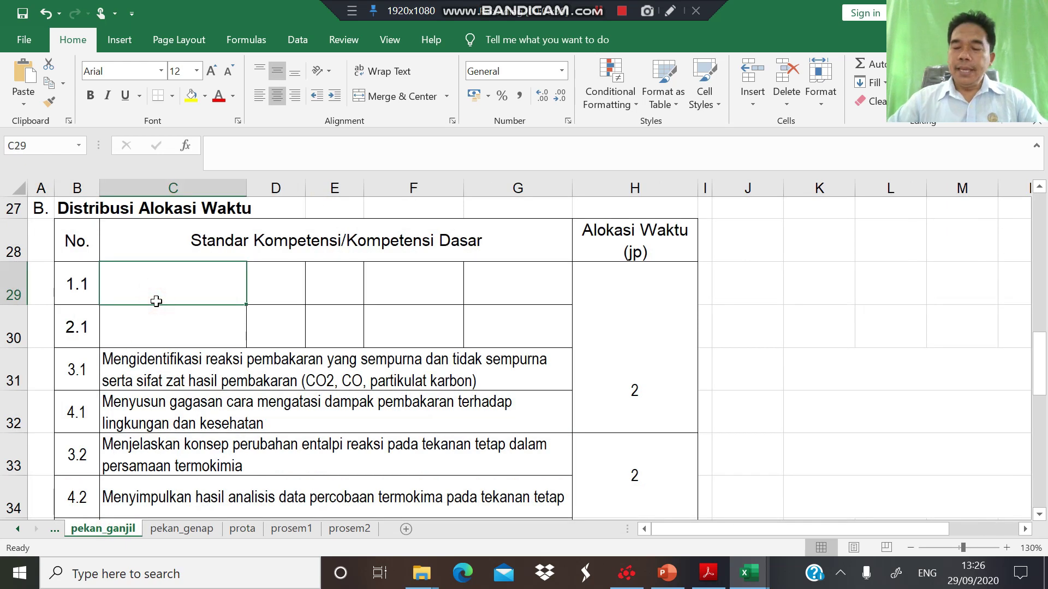
drag(155, 299, 156, 301)
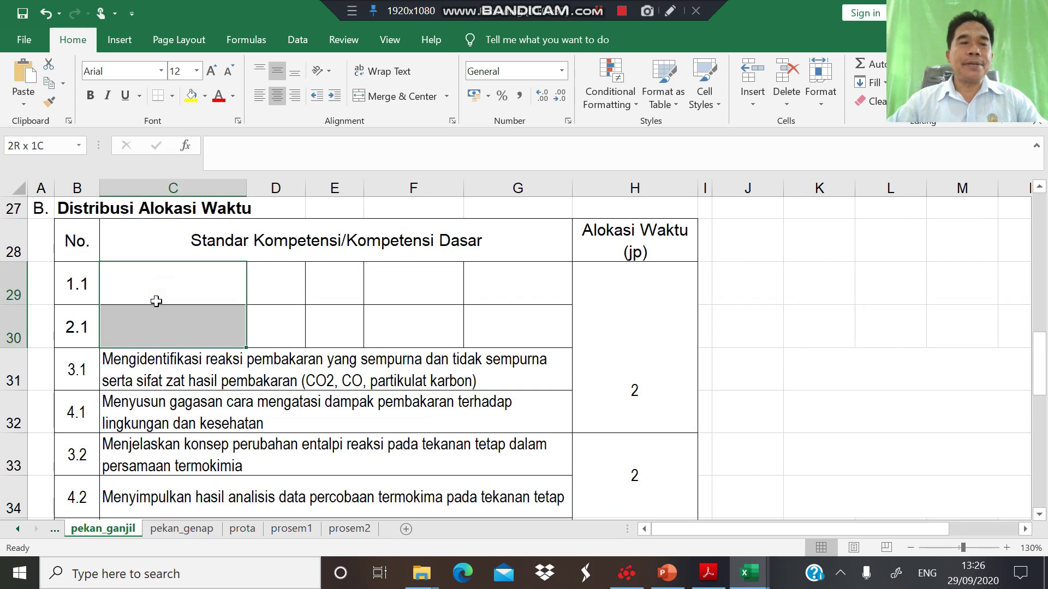
click(786, 97)
click(807, 145)
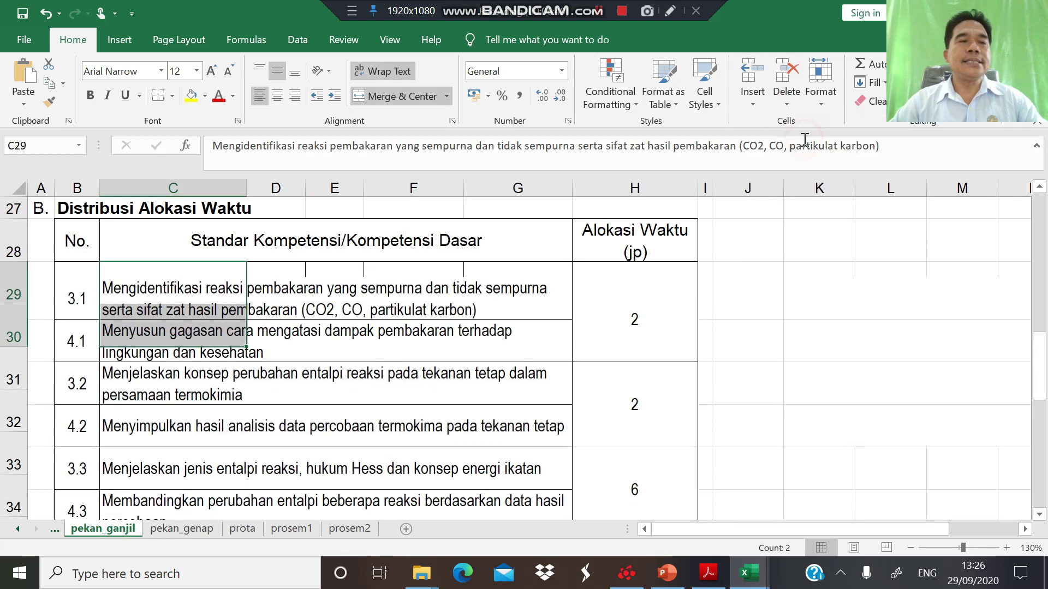
click(387, 315)
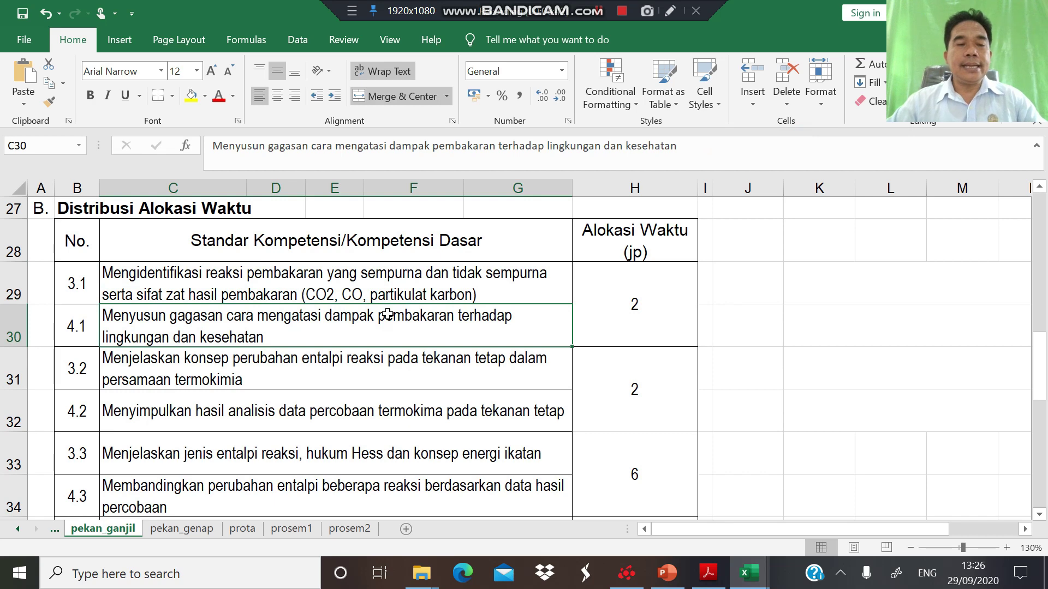
Review the odd-semester competencies and Penilaian rows with their time allocations down to the Jumlah row
key(Down)
key(Down)
key(Down)
key(Down)
key(Down)
key(Down)
key(Down)
key(Down)
key(Down)
key(Down)
key(Down)
key(Down)
key(Down)
key(Down)
key(Down)
key(Down)
key(Down)
key(Down)
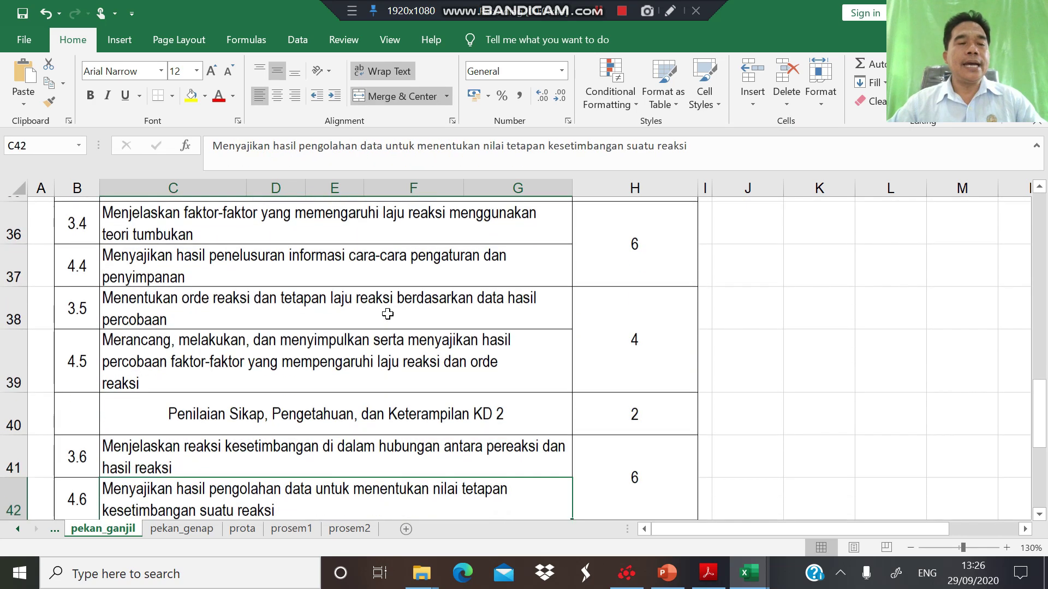
key(Up)
key(Up)
key(Up)
key(Up)
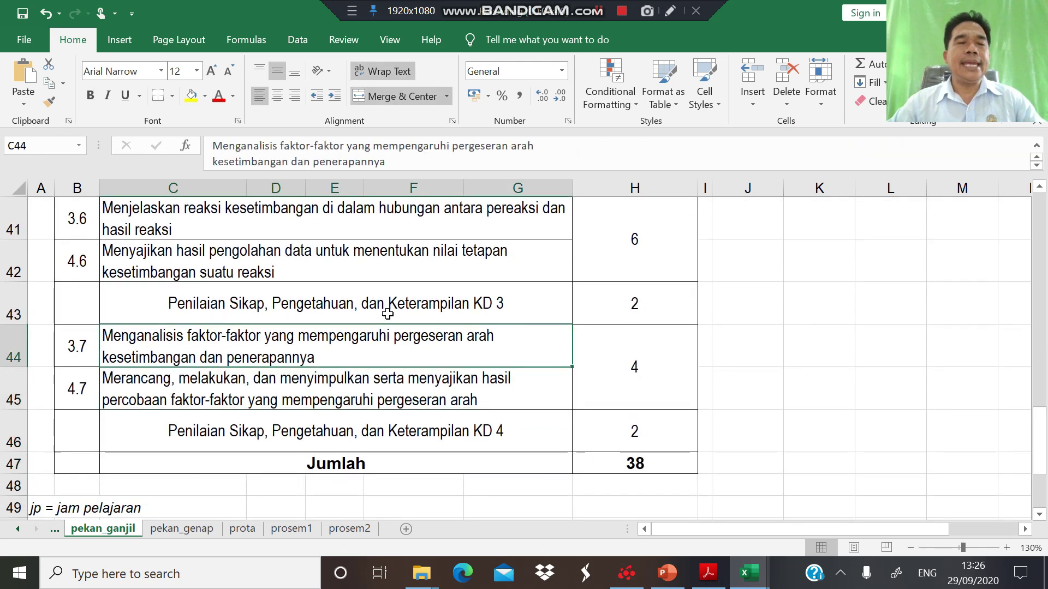
key(Down)
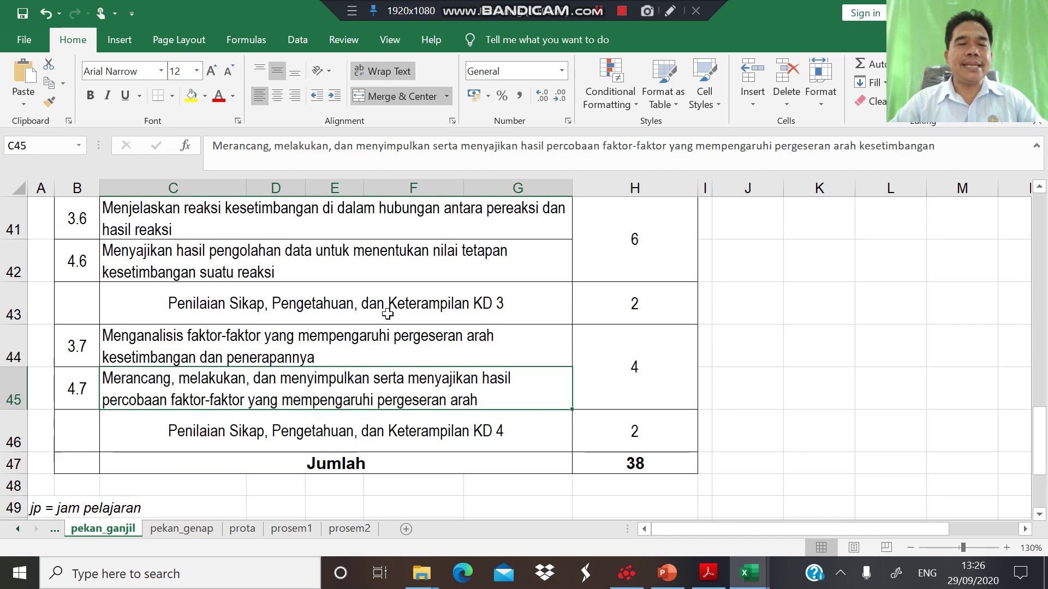
Open the pekan_genap sheet and review its school details, effective weeks, effective hours and even-semester competency time distribution
click(182, 528)
click(246, 382)
key(Up)
key(Up)
key(Up)
key(Up)
key(Up)
key(Up)
key(Up)
key(Up)
key(Up)
key(Up)
key(Up)
key(Up)
key(Up)
key(Up)
key(Up)
key(Up)
key(Up)
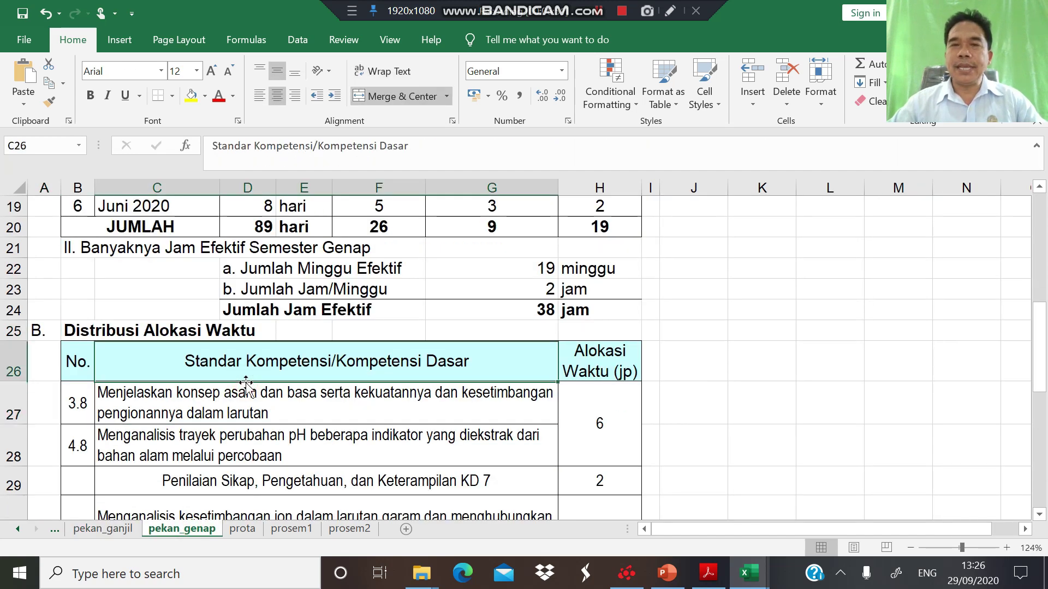
key(Up)
key(Up)
key(Up)
key(Up)
key(Up)
key(Down)
key(Down)
key(Down)
key(Down)
key(Down)
key(Down)
key(Down)
key(Down)
key(Down)
key(Down)
key(Down)
key(Down)
key(Down)
key(Down)
key(Down)
key(Down)
key(Down)
key(Down)
key(Down)
key(Down)
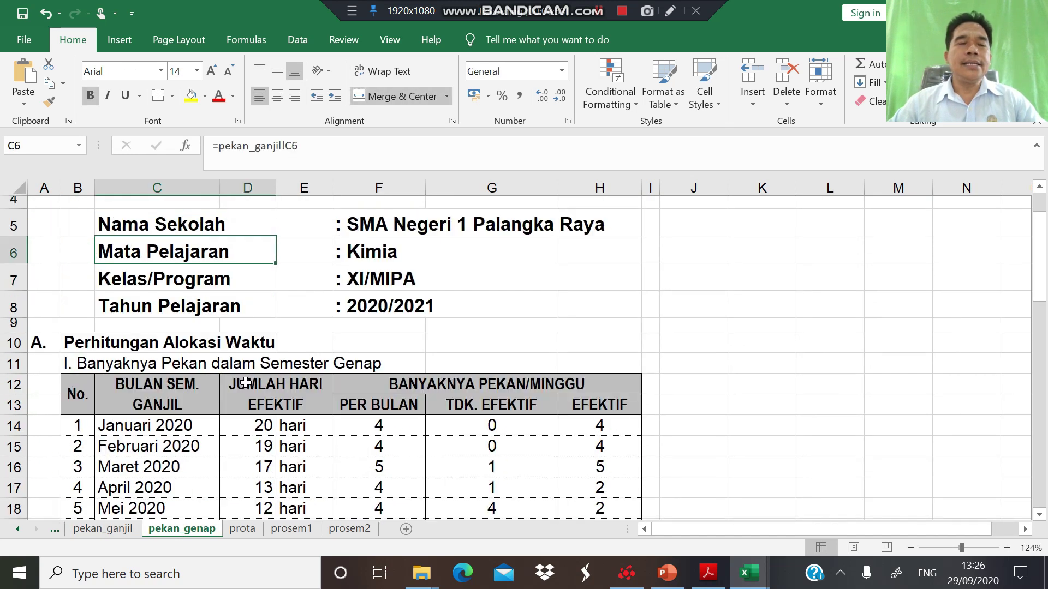
key(Down)
key(Down)
key(Down)
key(Down)
key(Down)
key(Down)
key(Down)
key(Down)
key(Down)
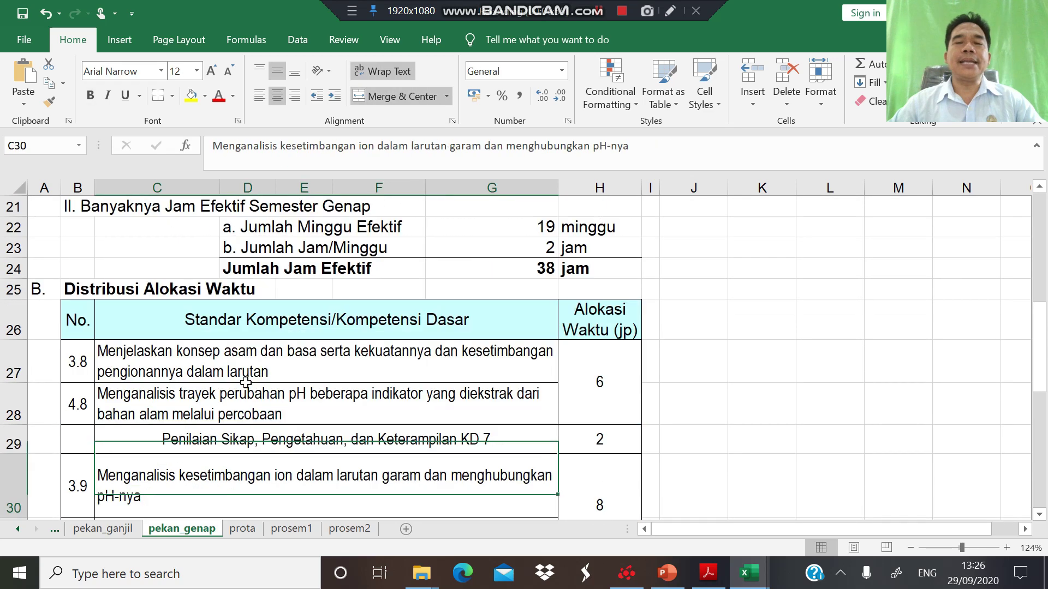
Open the prota sheet and review the first-semester competencies and time allocations down to the Jumlah JP Semester 1 row
click(242, 528)
click(314, 435)
key(Down)
key(Down)
key(Down)
key(Down)
key(Down)
key(Down)
key(Down)
key(Down)
key(Down)
key(Down)
key(Down)
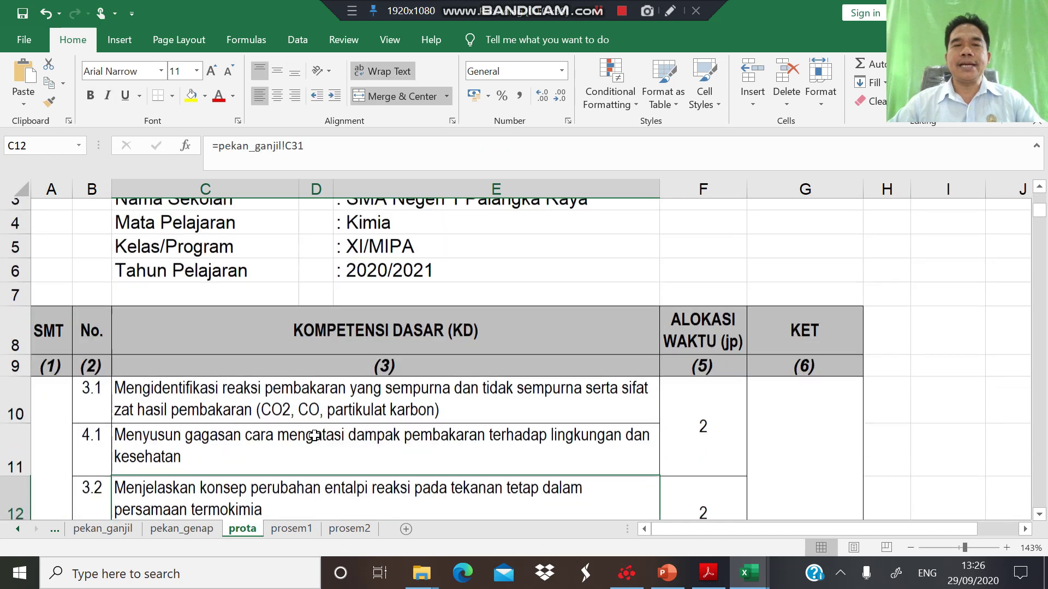
key(Down)
key(Down)
key(Down)
key(Down)
key(Down)
key(Down)
key(Down)
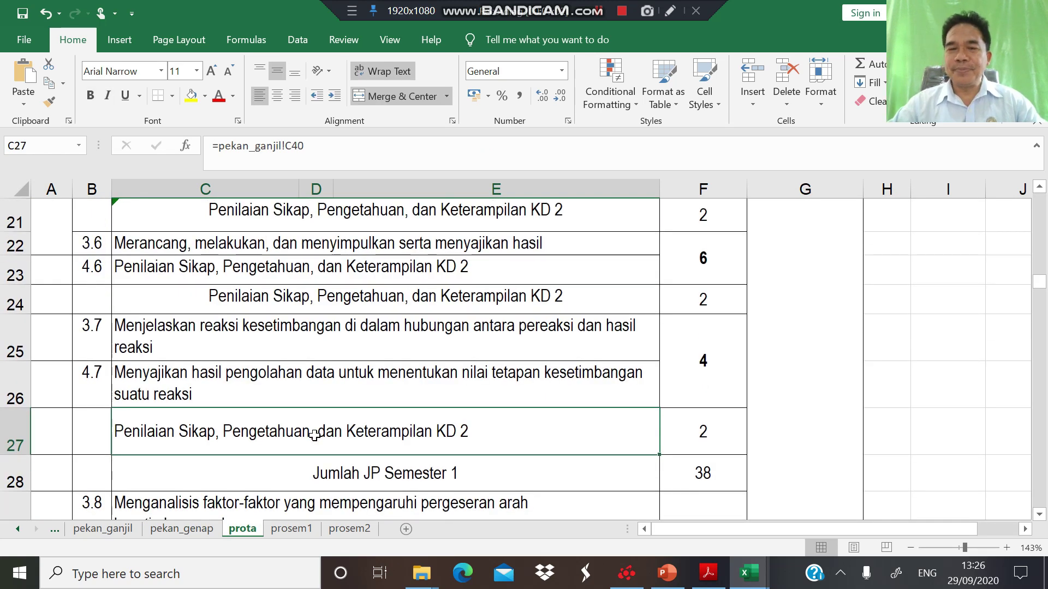
Review the second-semester competencies and time allocations on prota, from 3.8 down to the Jumlah JP Semester II row
key(Down)
key(Down)
key(Down)
key(Down)
key(Down)
key(Down)
key(Down)
key(Down)
key(Down)
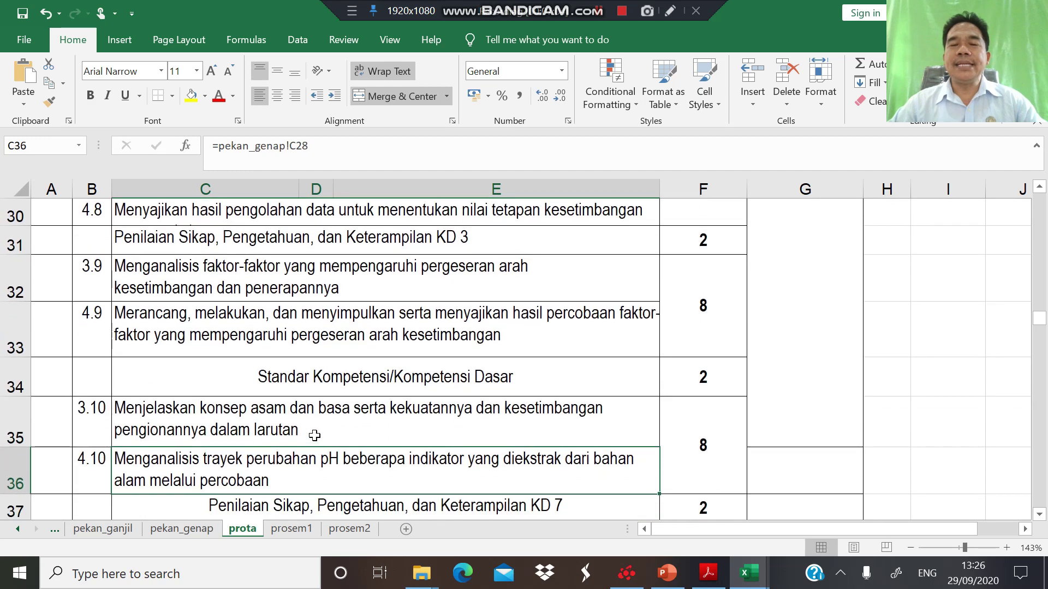
key(Up)
key(Down)
key(Down)
key(Down)
key(Down)
key(Down)
key(Down)
key(Down)
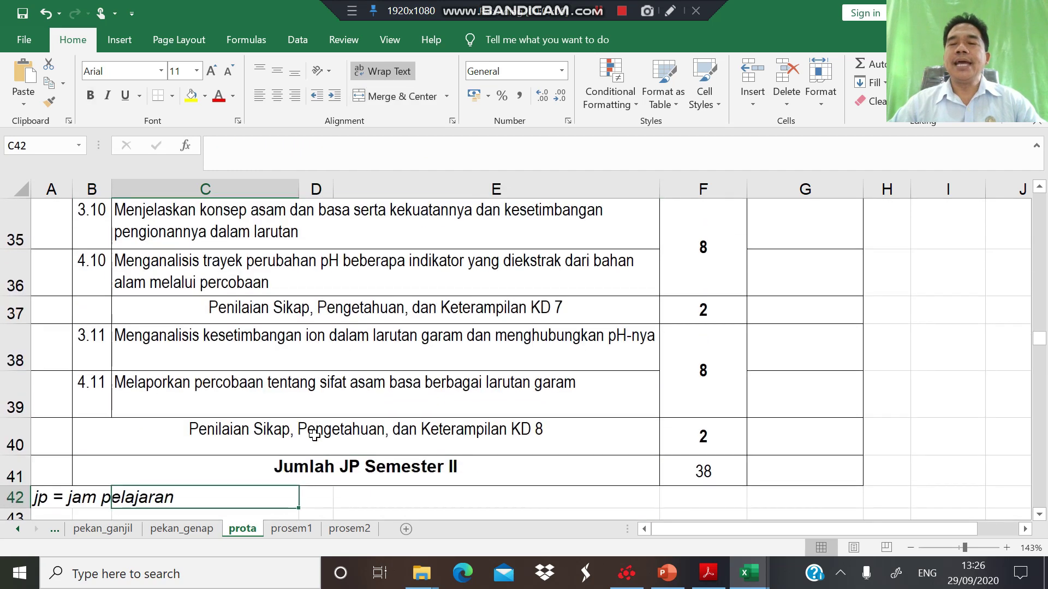
key(Right)
key(Right)
key(Right)
key(Right)
key(Up)
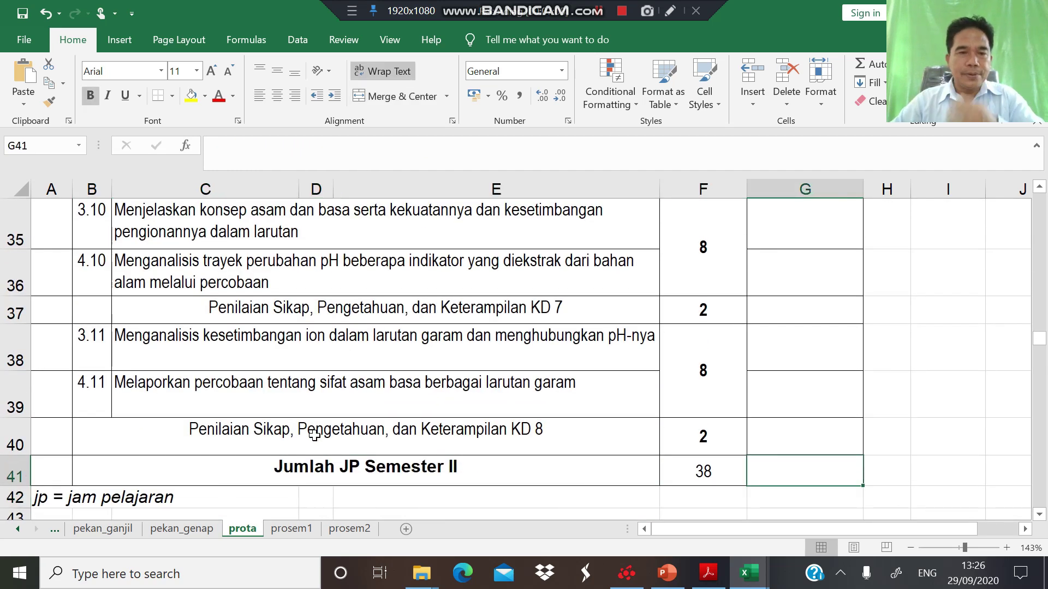
Open the prosem1 sheet and examine how the allocated hours are spread over the weekly columns of the odd semester
click(294, 516)
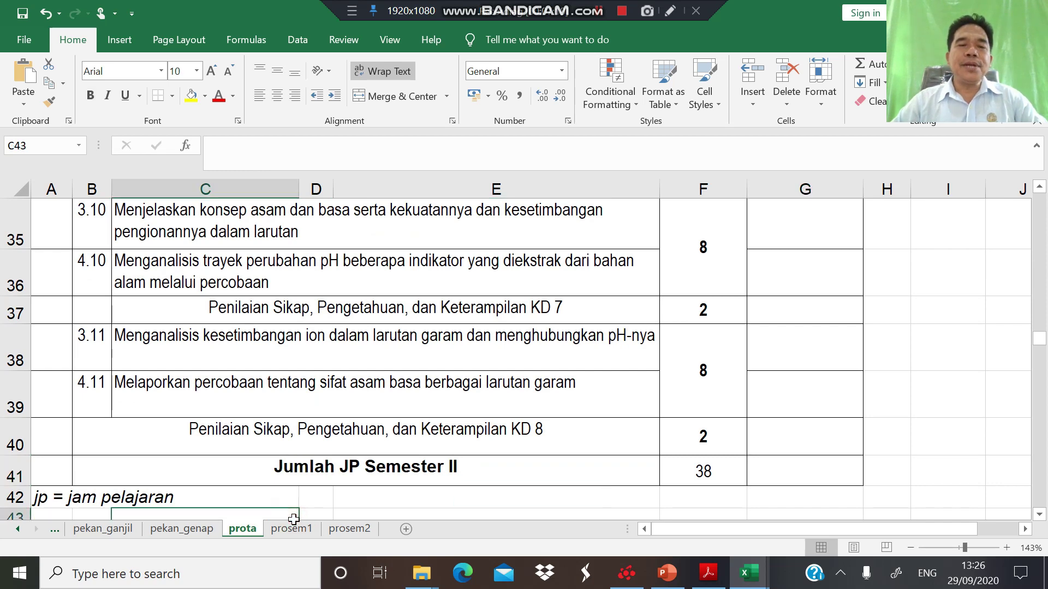
click(292, 528)
click(375, 347)
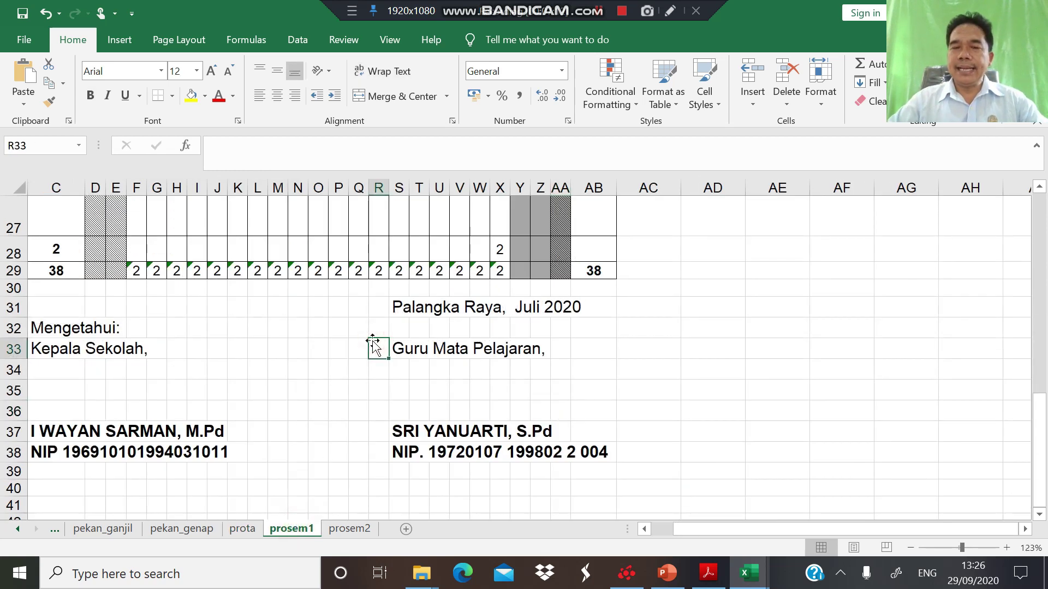
ctrl+scroll(373, 344, up, 4)
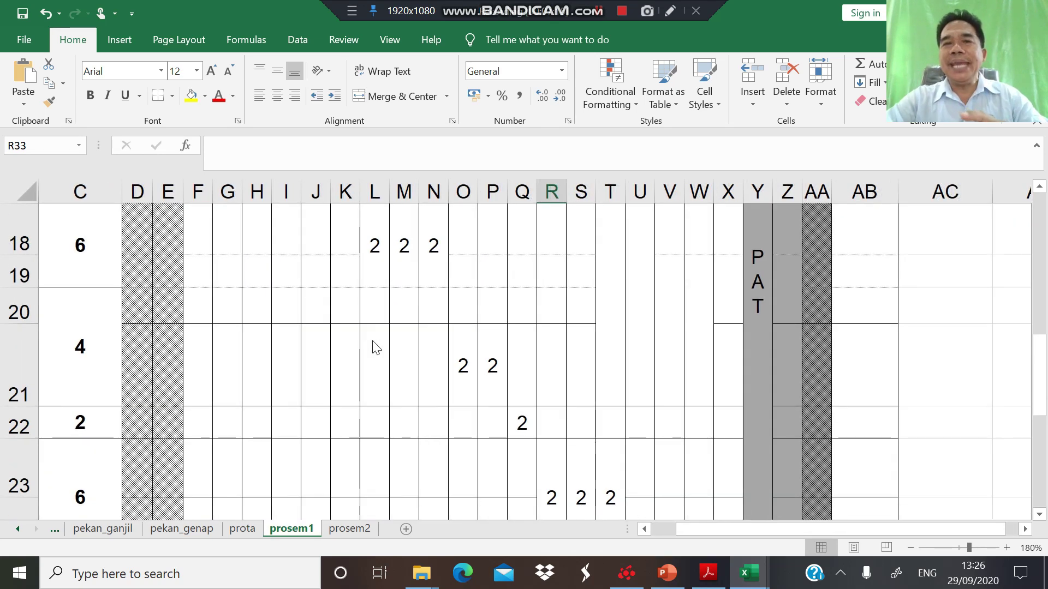
scroll(375, 347, up, 2)
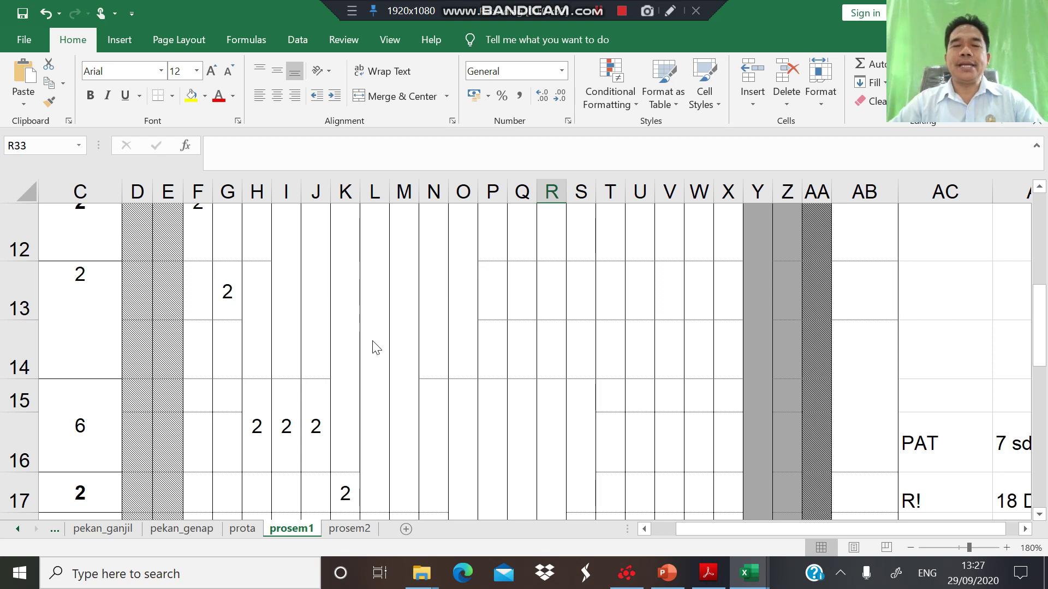
Check competency 3.9 and the time allocation for 3.8 and 4.8 on the prosem2 sheet, and return to prosem1
click(359, 533)
click(285, 464)
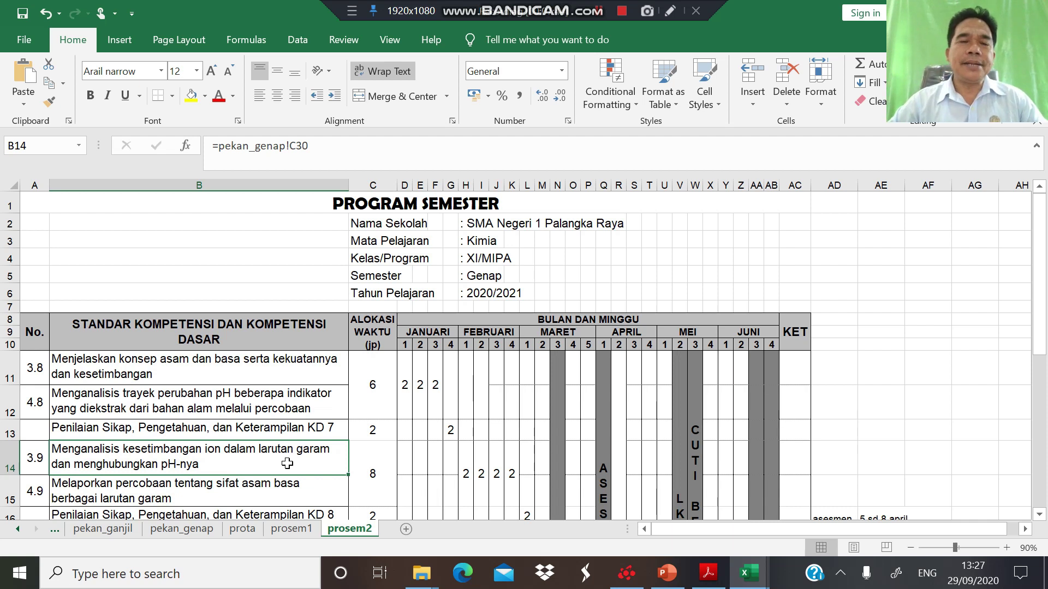
click(371, 399)
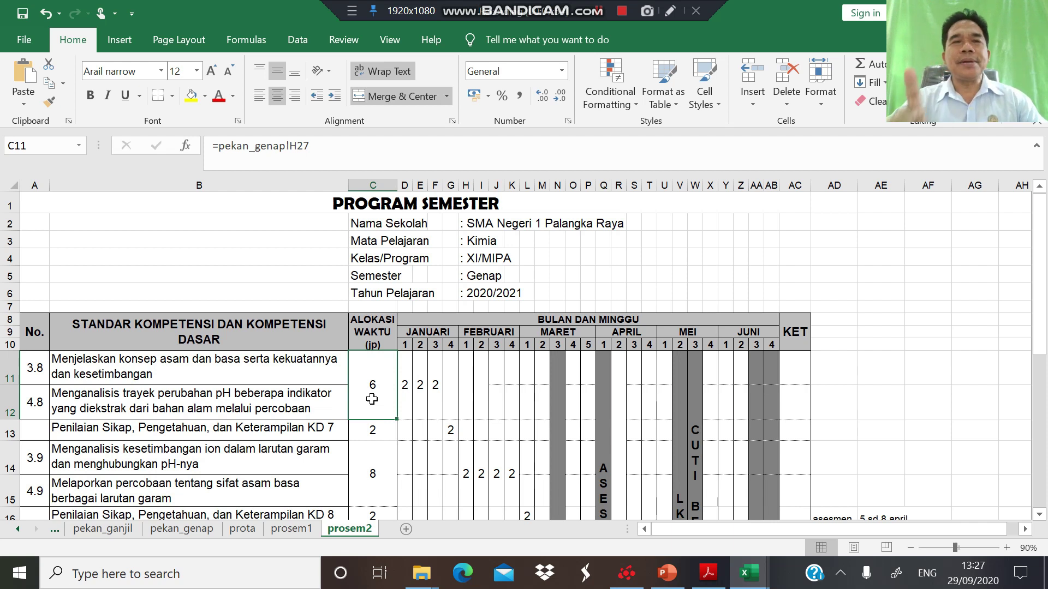
click(292, 529)
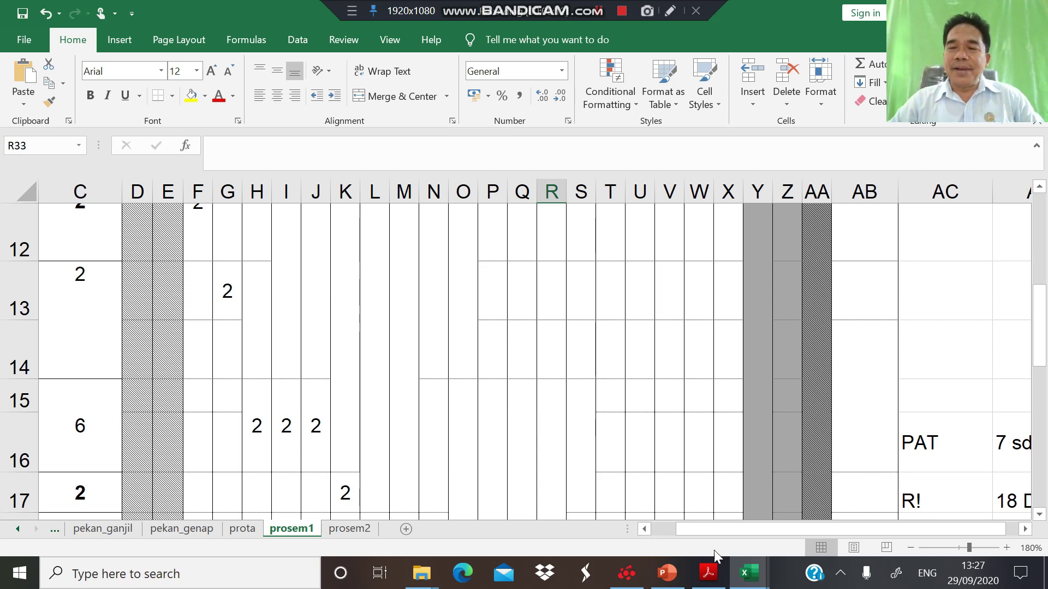
Switch to the workbook starting with 03 ANALISIS PROTA and examine the PROGRAM SEMESTER heading and details on its prosem2 sheet
click(749, 573)
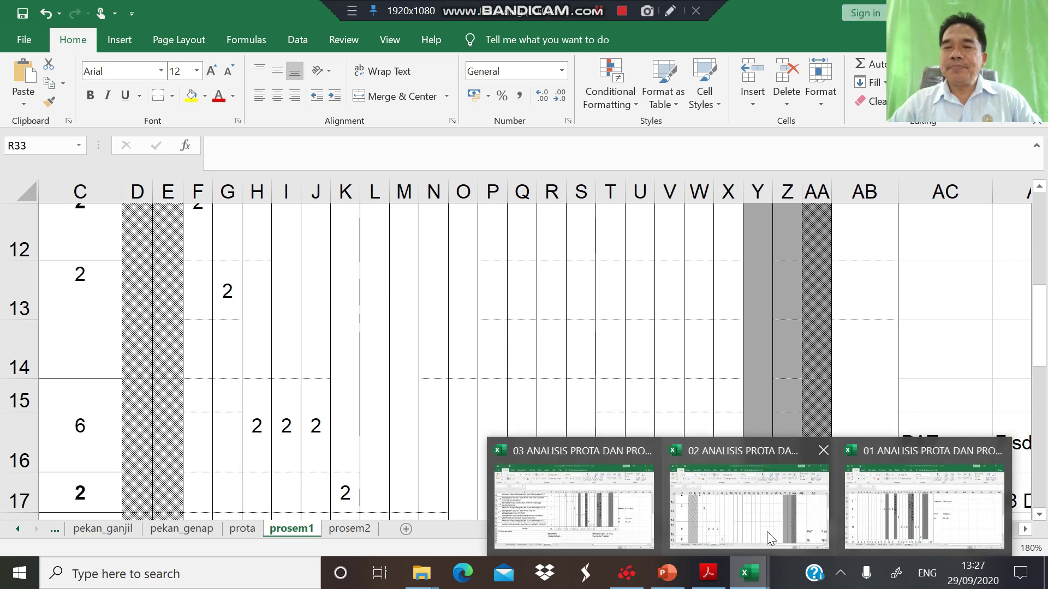
click(611, 530)
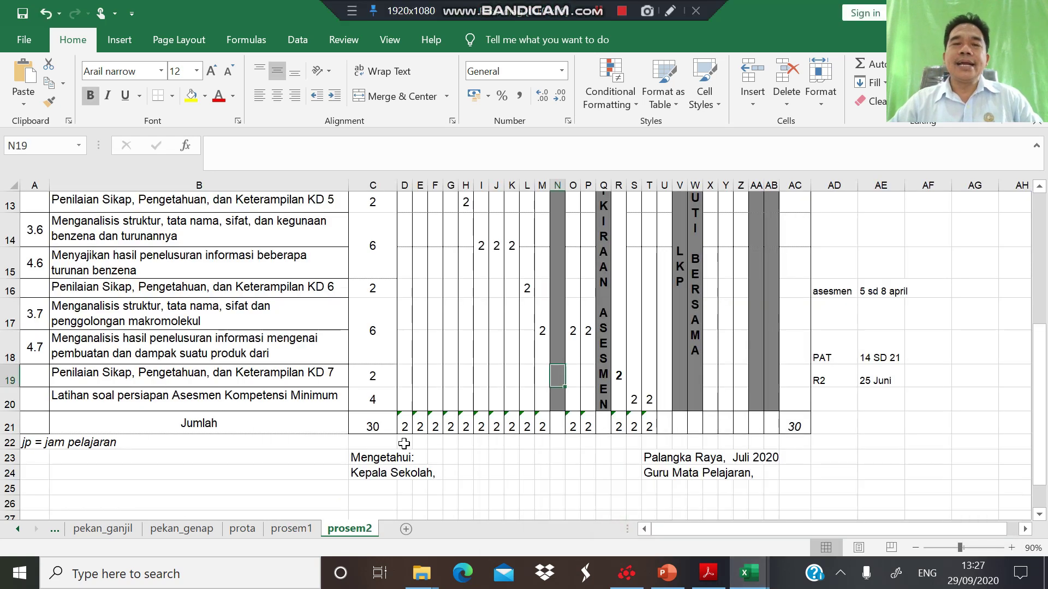
click(244, 454)
key(ctrl+Home)
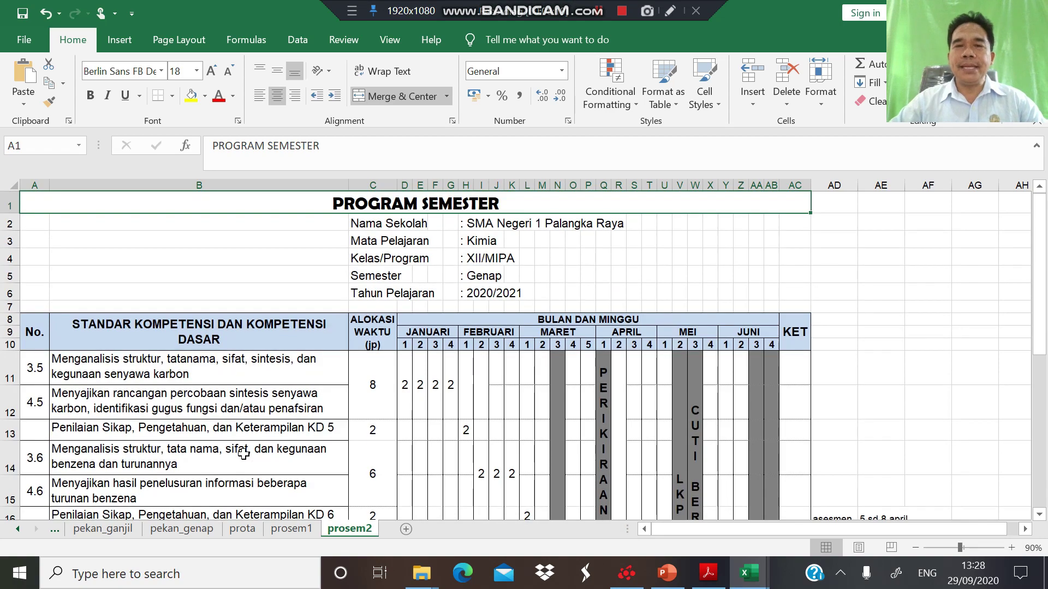
scroll(244, 455, up, 3)
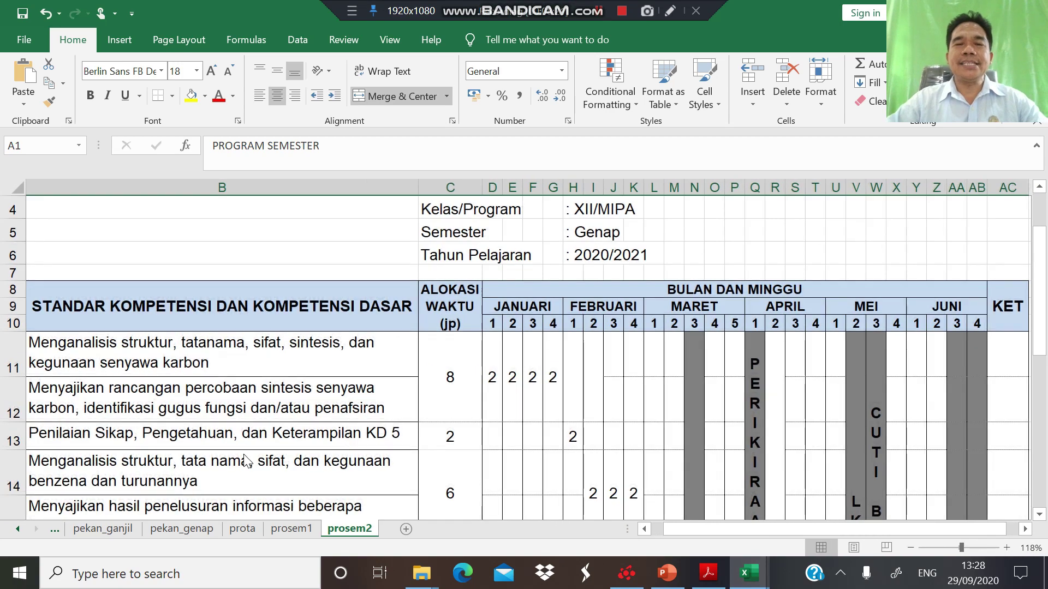
Review the even-semester time allocations and weekly hours of the XII/MIPA competencies down to the Jumlah row
click(460, 386)
key(Down)
key(Down)
key(Down)
key(Down)
key(Down)
key(Down)
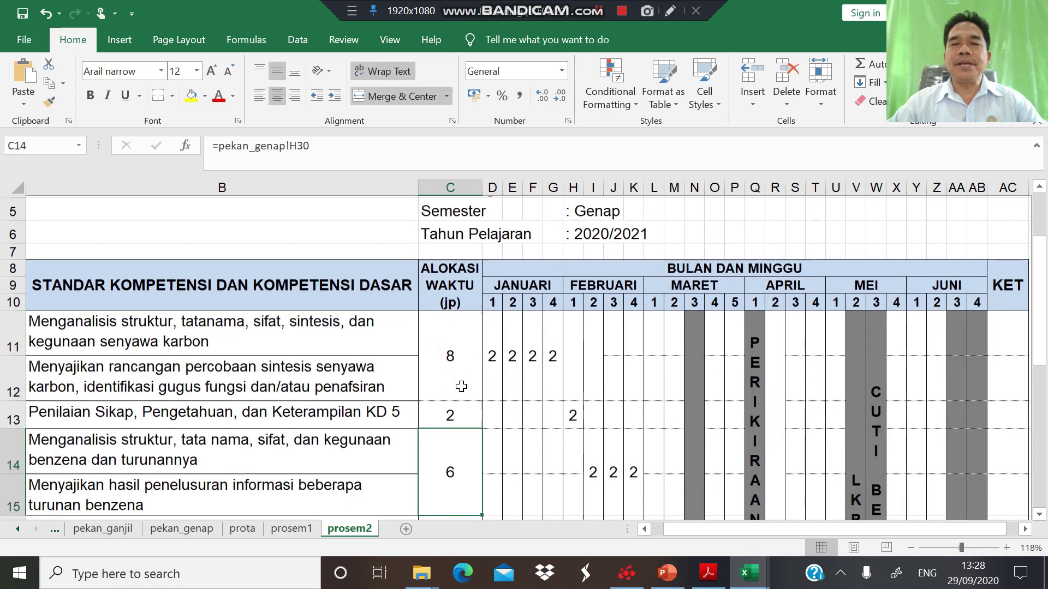
key(Down)
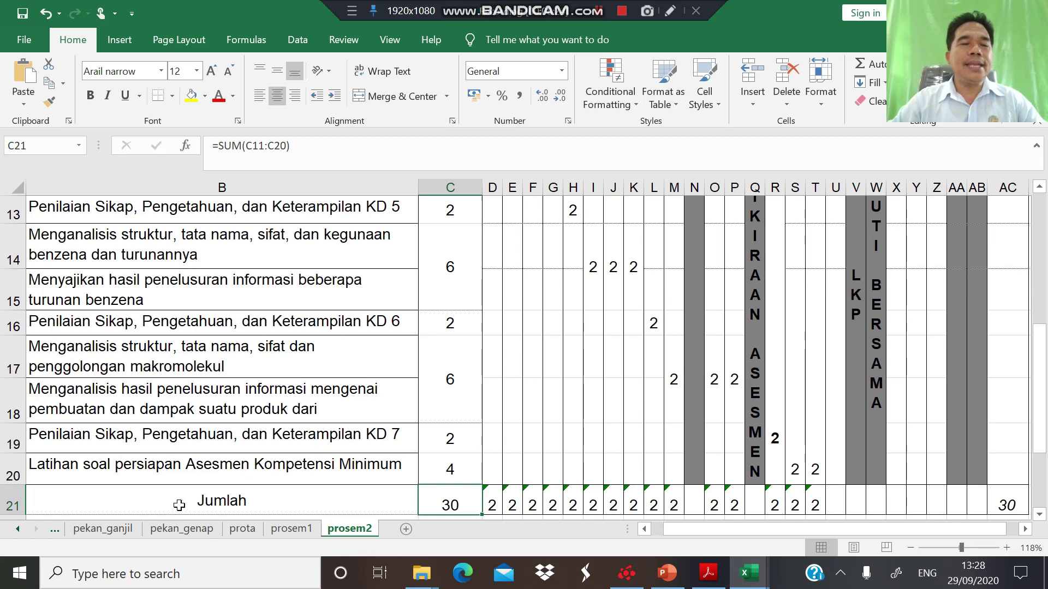
Open the XII/MIPA workbook's pekan_ganjil sheet and review its heading, effective weeks per month and effective hours for the odd semester
click(131, 529)
click(235, 433)
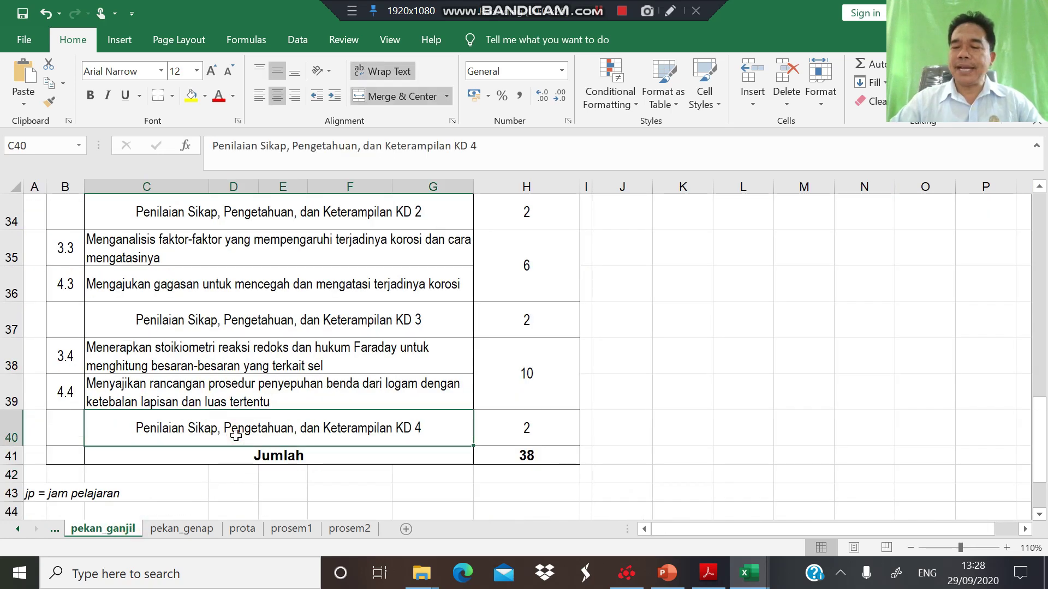
key(ctrl+Home)
key(Down)
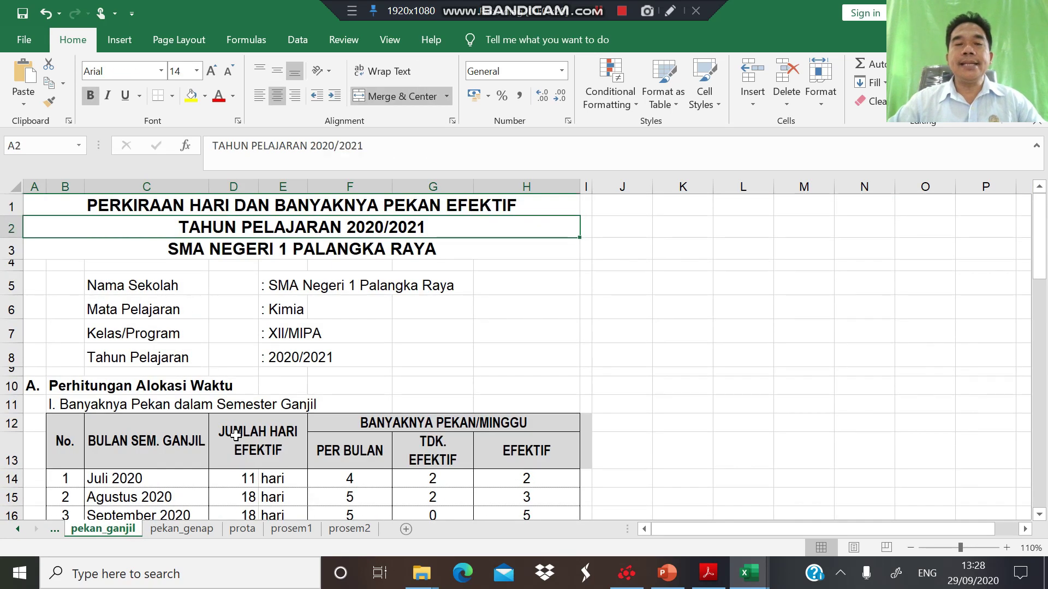
key(Down)
key(Down)
key(Down)
key(Down)
key(Down)
key(Down)
key(Down)
key(Down)
key(Down)
key(Down)
key(Down)
key(Down)
key(Down)
key(Down)
key(Down)
key(Down)
key(Down)
key(Down)
key(Down)
key(Down)
key(Down)
key(Down)
key(Down)
key(Down)
key(Down)
key(Down)
key(Down)
key(Down)
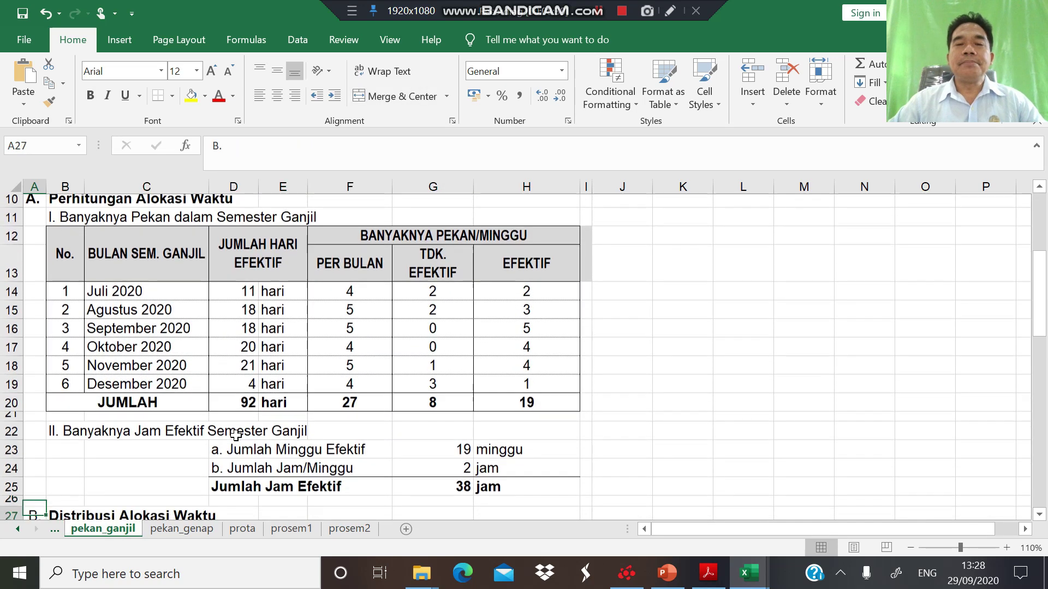
Review the Distribusi Alokasi Waktu table on the pekan_ganjil sheet, from competency 3.1 to 3.3
key(Down)
key(Down)
key(Down)
key(Down)
key(Down)
key(Down)
key(Down)
key(Down)
key(Down)
key(Down)
key(Down)
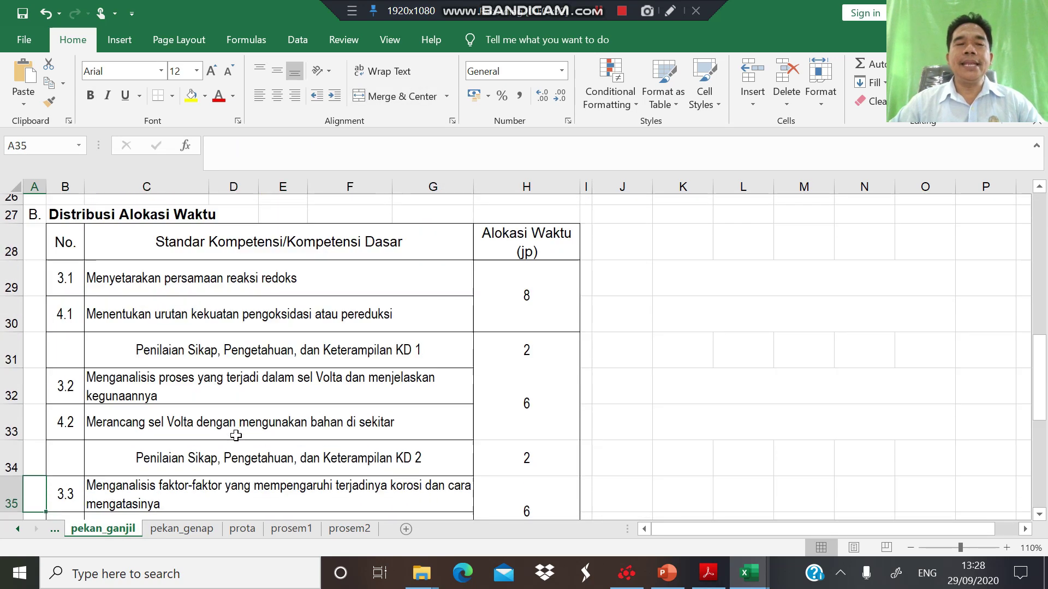
Open the pekan_genap sheet and review it from the competency time distribution up to the even-semester effective weeks table
click(189, 538)
click(304, 390)
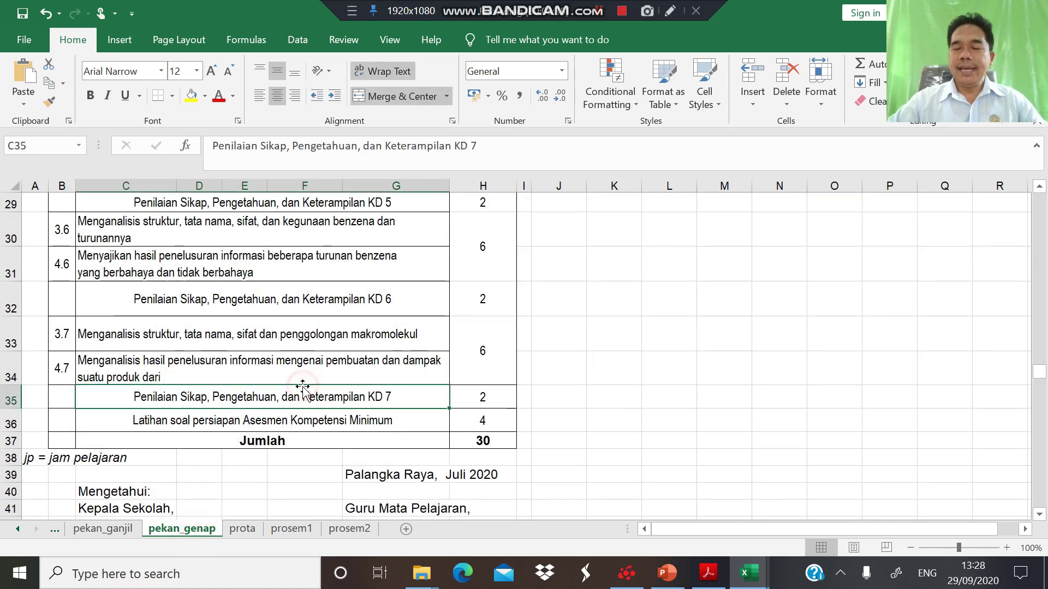
key(Up)
key(Up)
key(Up)
key(Up)
key(Up)
key(Up)
key(Up)
key(Up)
key(Up)
key(Up)
key(Up)
key(Up)
key(Up)
key(Up)
key(Up)
key(Up)
key(Up)
key(Up)
key(Up)
key(Up)
key(Up)
key(Up)
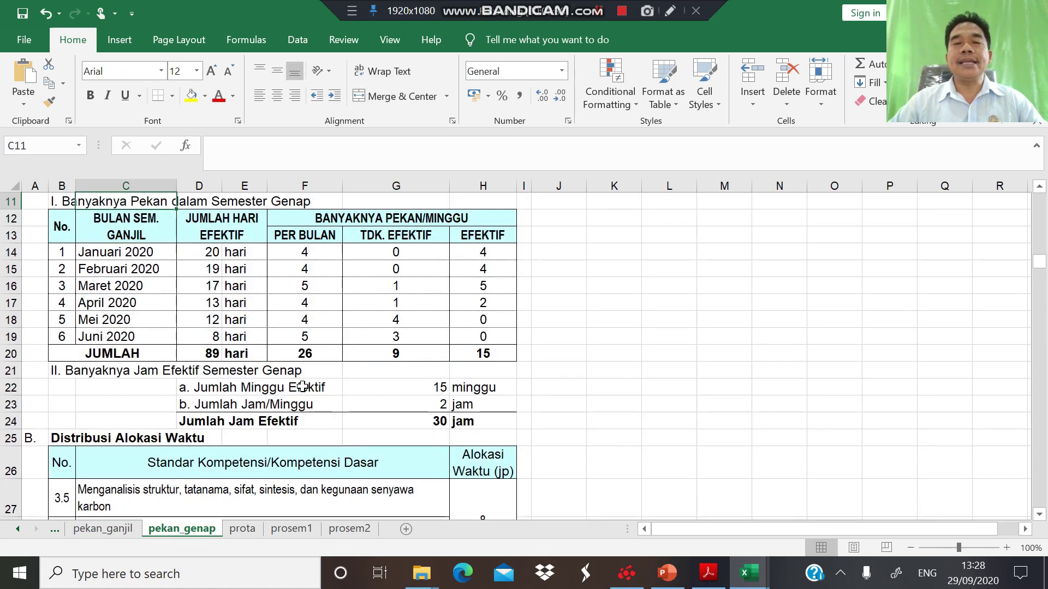
Examine the effective weeks for January to June, their JUMLAH row and the even-semester effective hours calculation
key(Down)
key(Down)
key(Down)
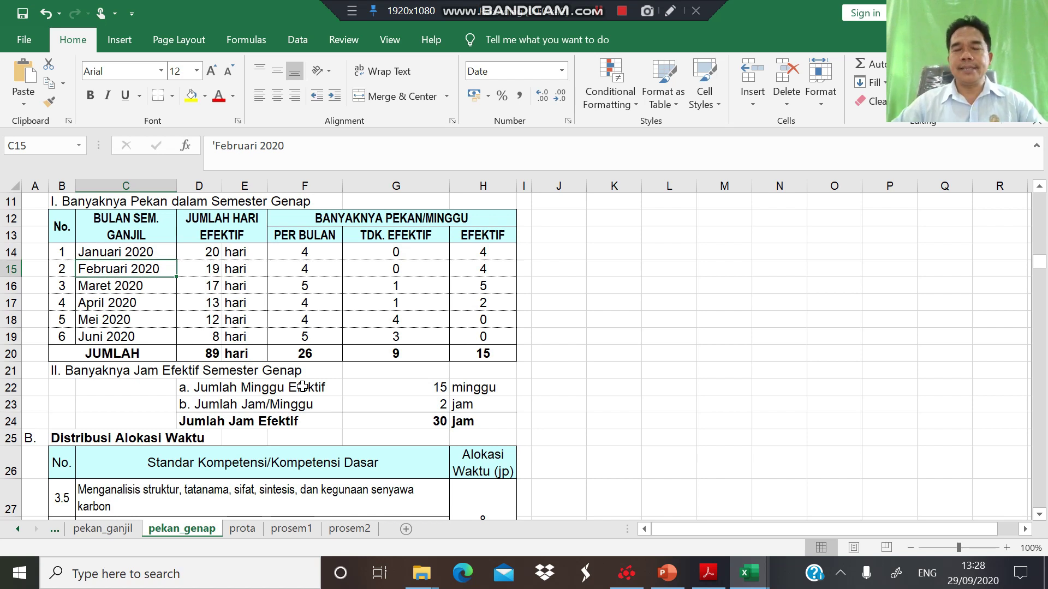
click(437, 374)
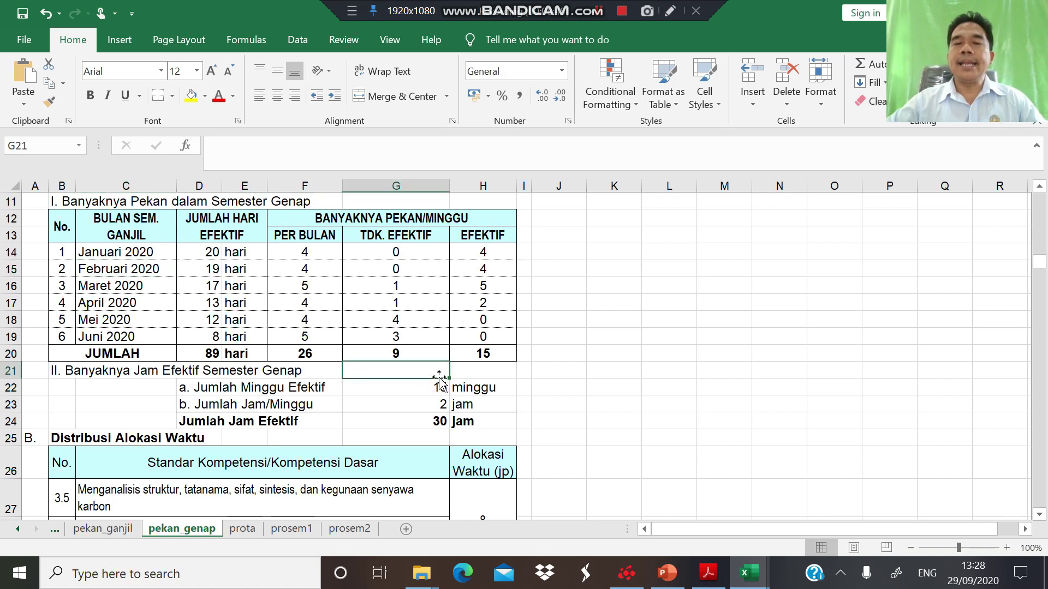
click(518, 359)
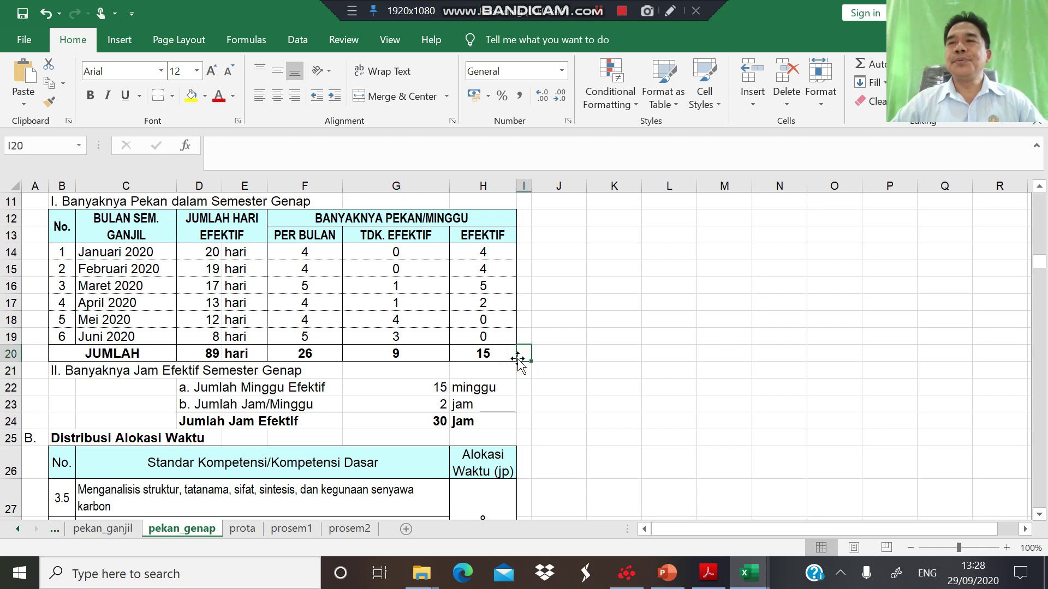
Switch to the PowerPoint presentation and start the slide show from slide 2, Membuat Prota dan Prosem Berbasis Excel
click(667, 573)
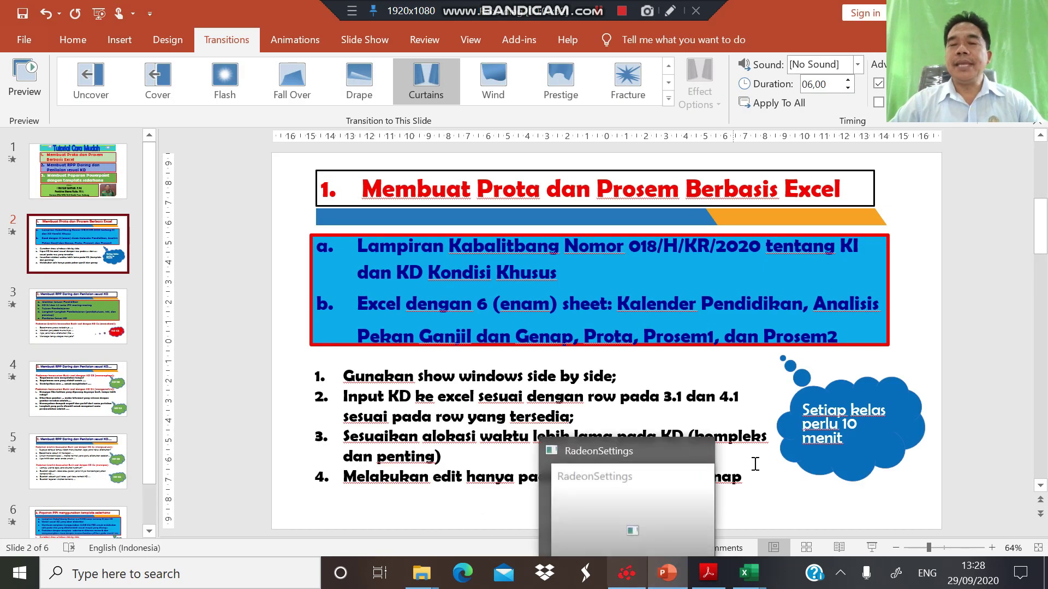
click(869, 549)
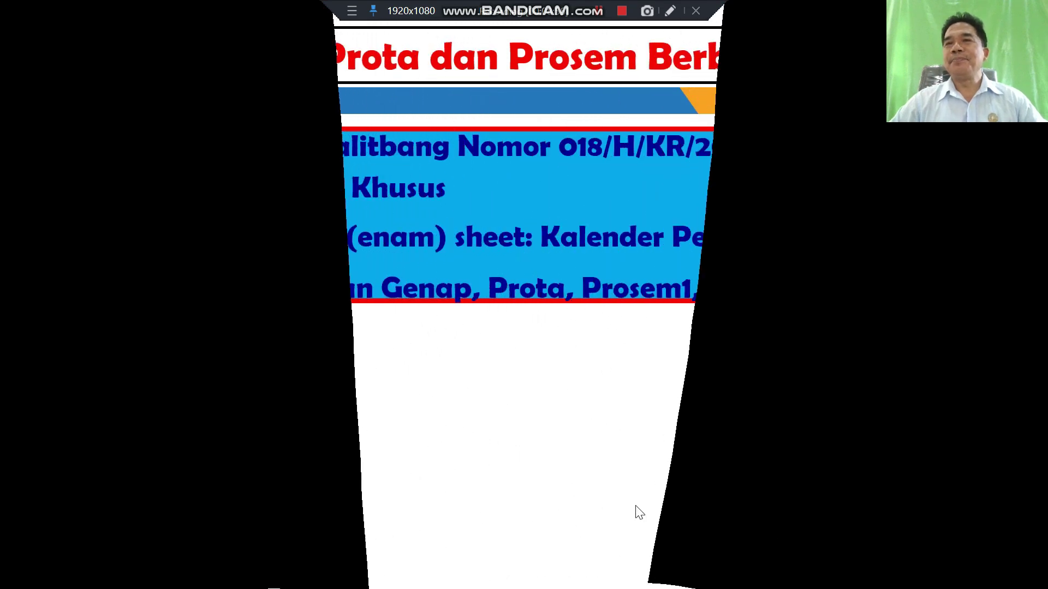